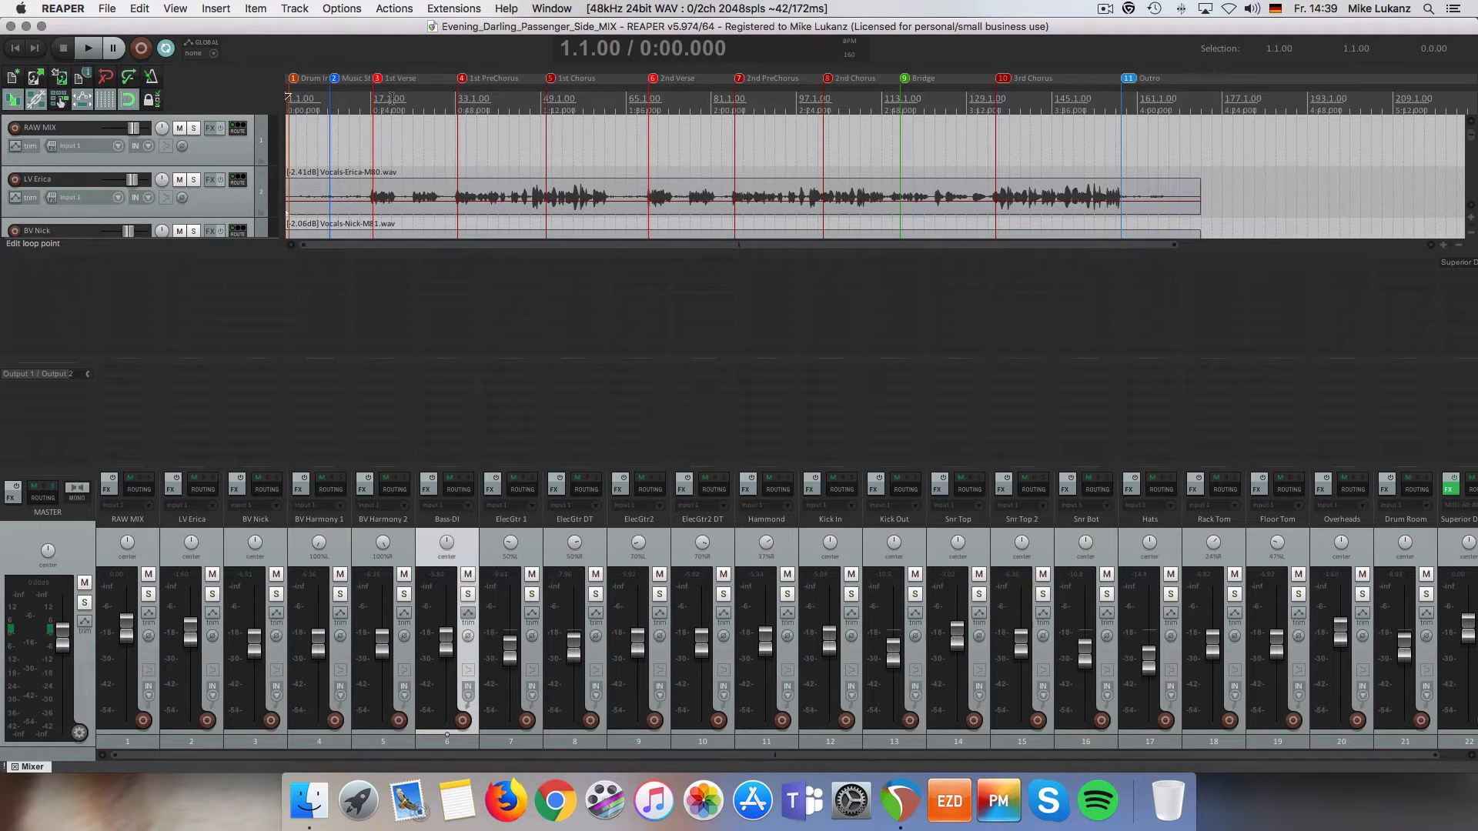
Mute the Superior Drummer 3 track and play back the mix from the start
click(1443, 755)
click(1465, 573)
click(125, 757)
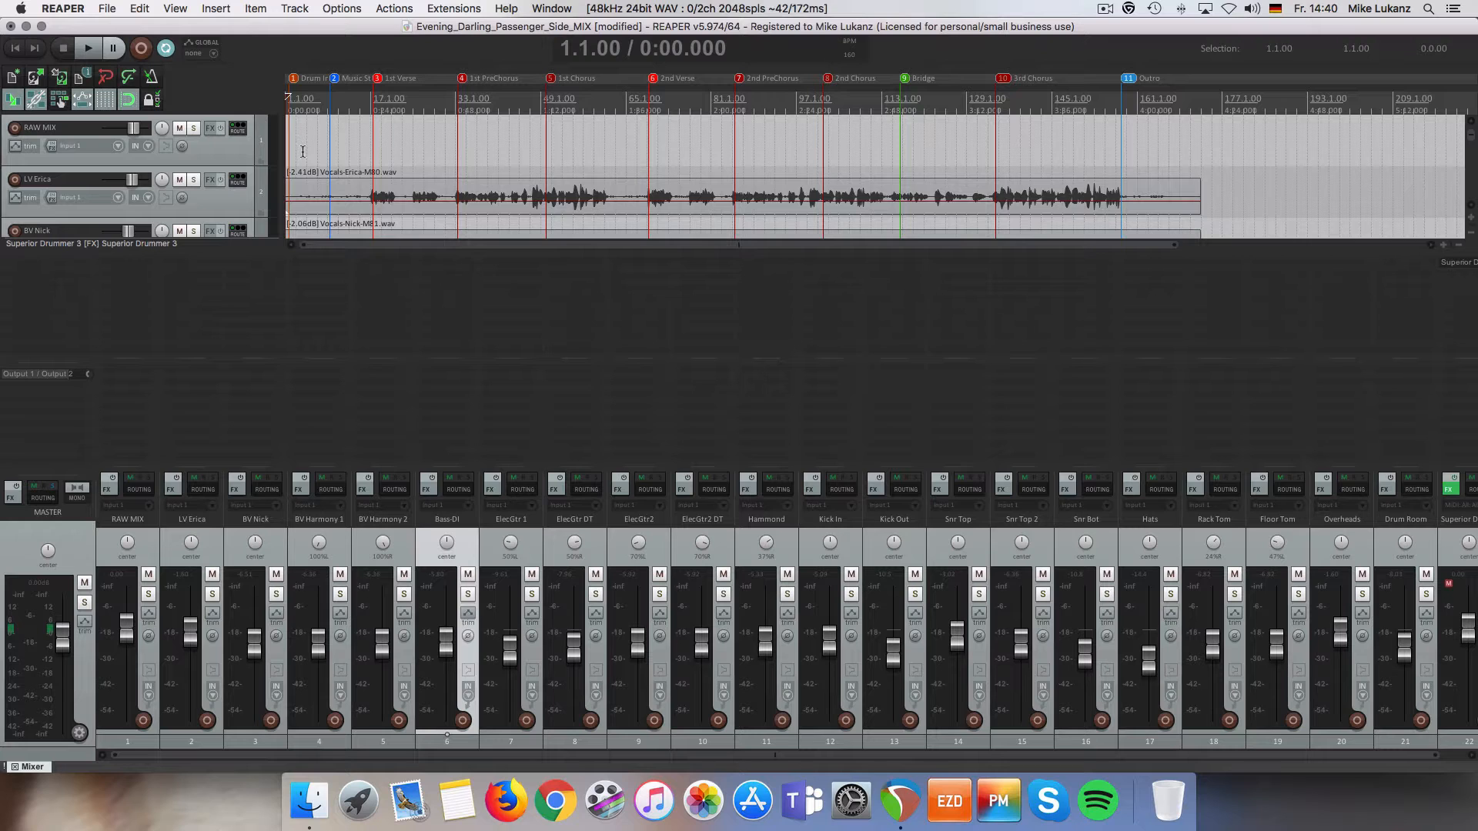
key(space)
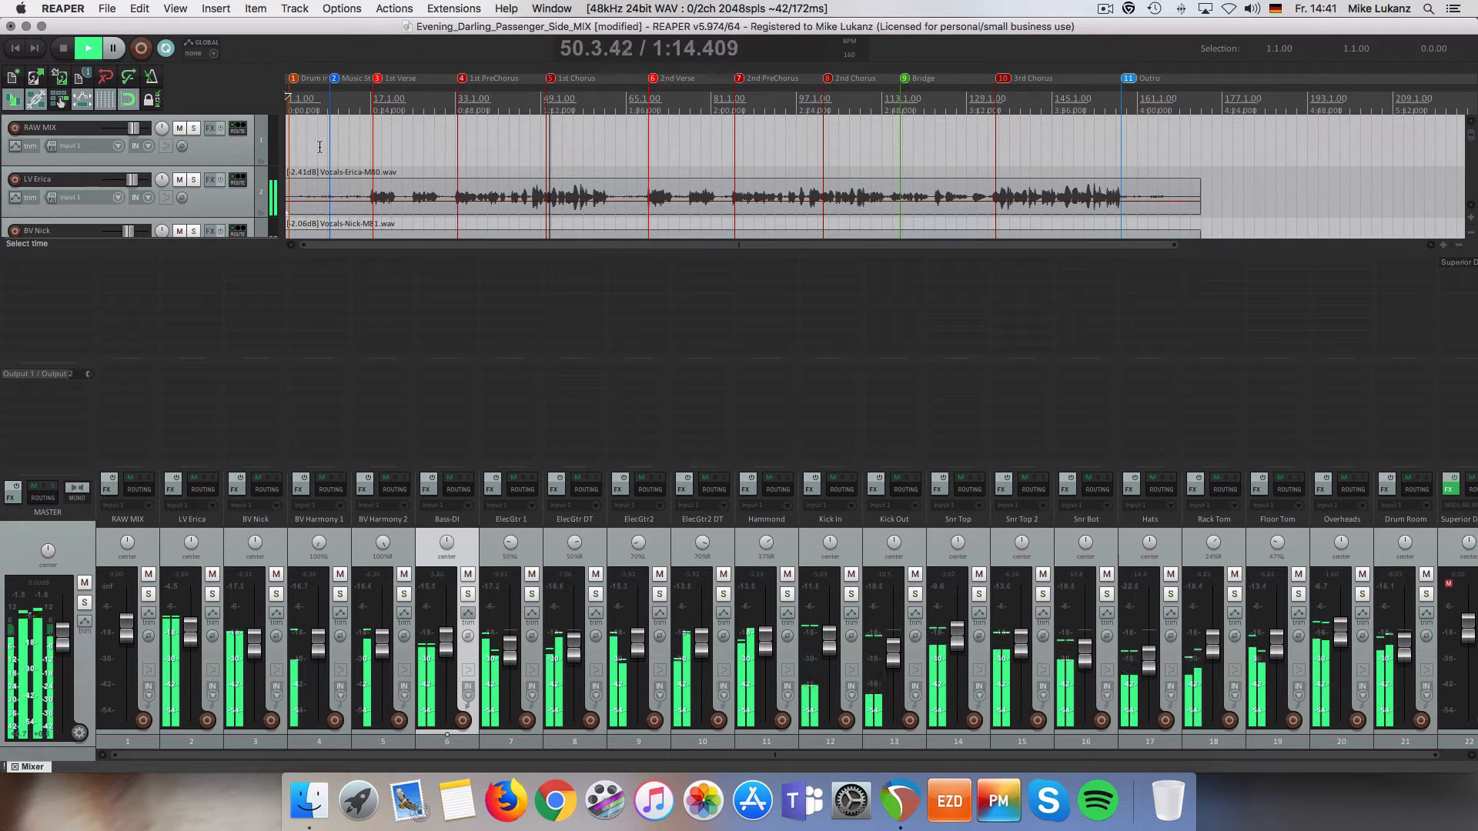
key(space)
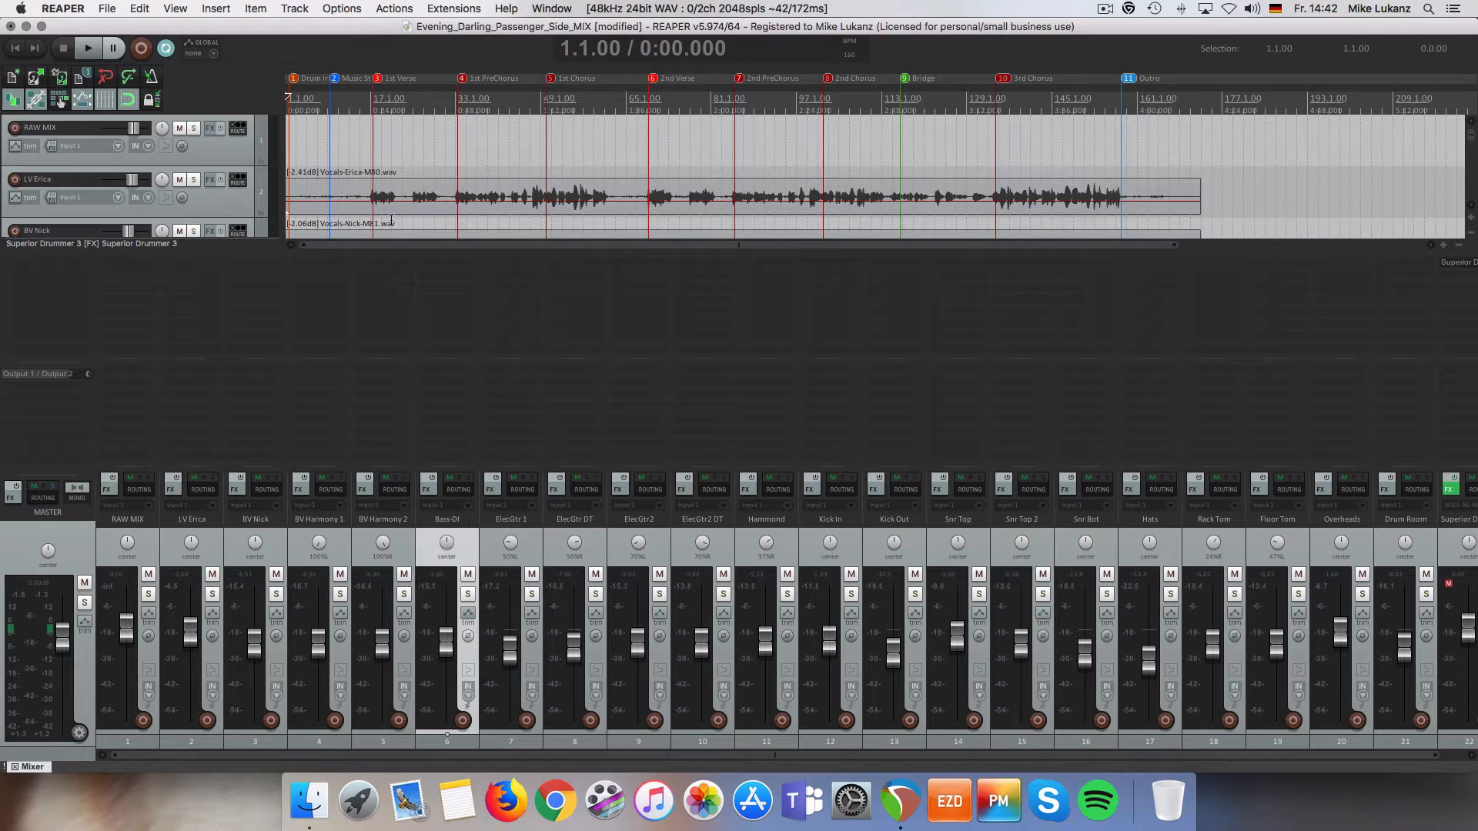
Solo the drum tracks from Kick In through Drum Room and listen to them together
click(859, 558)
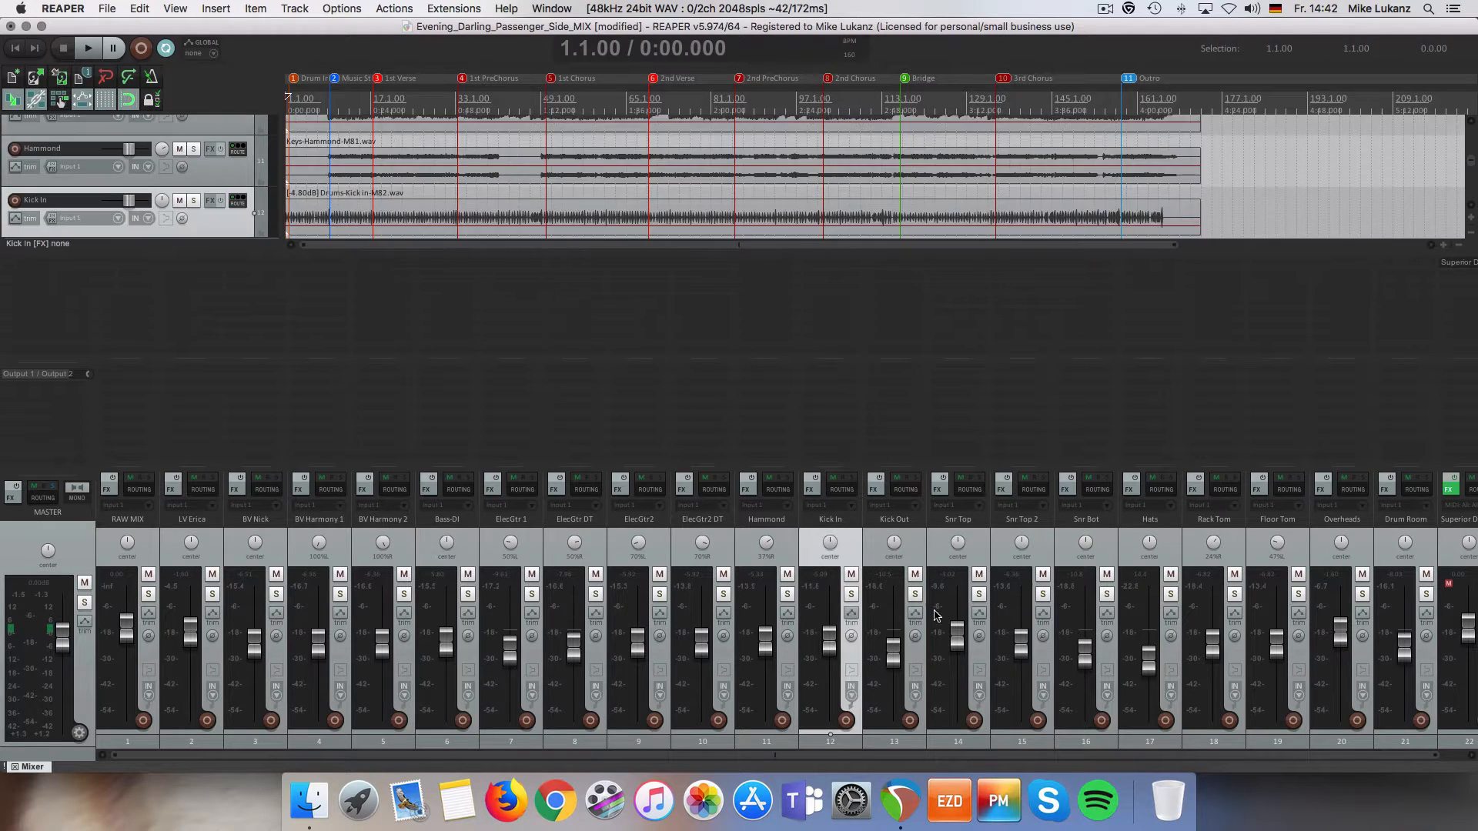
click(1446, 755)
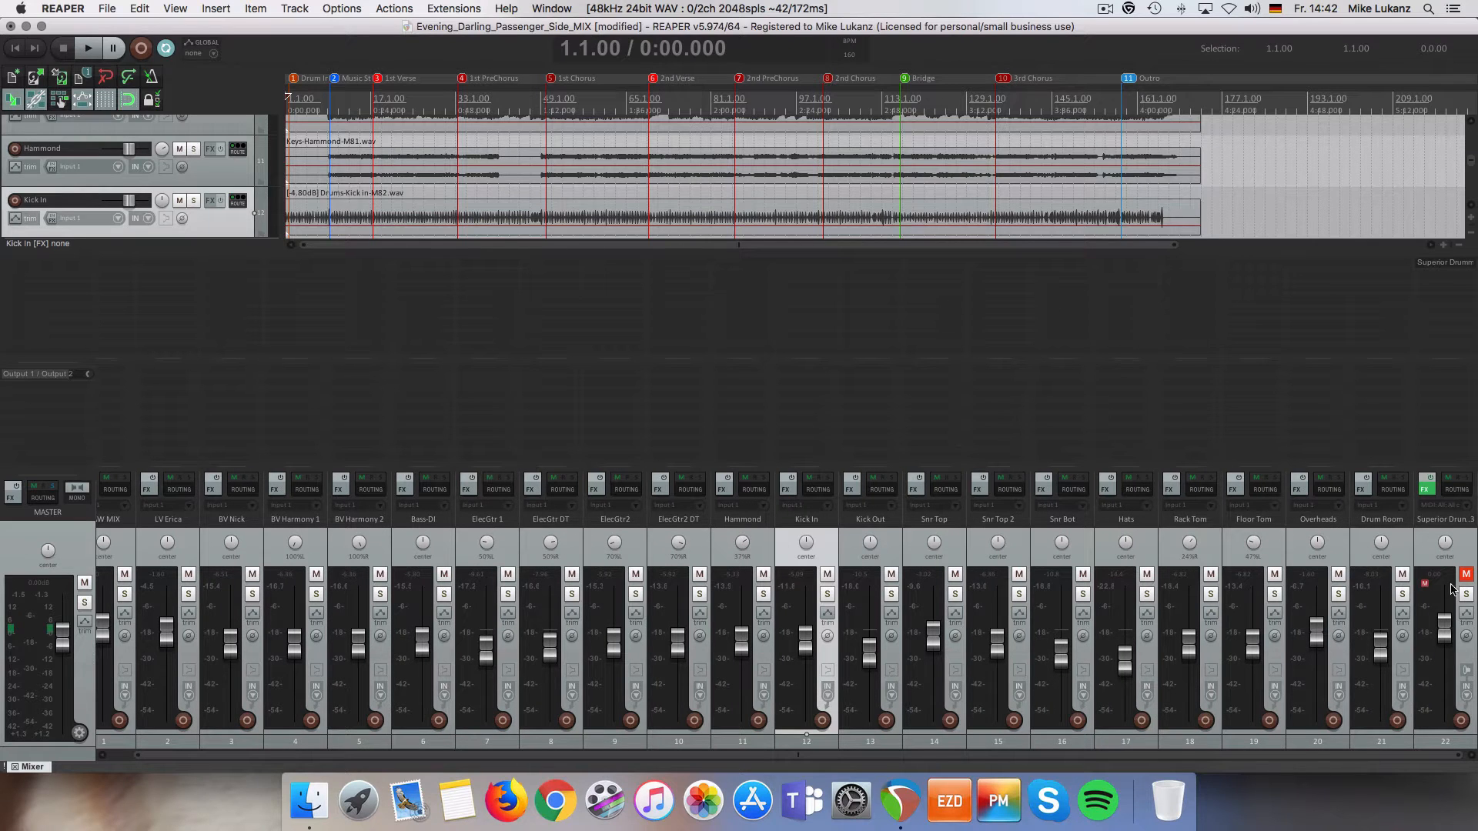
shift+click(1410, 560)
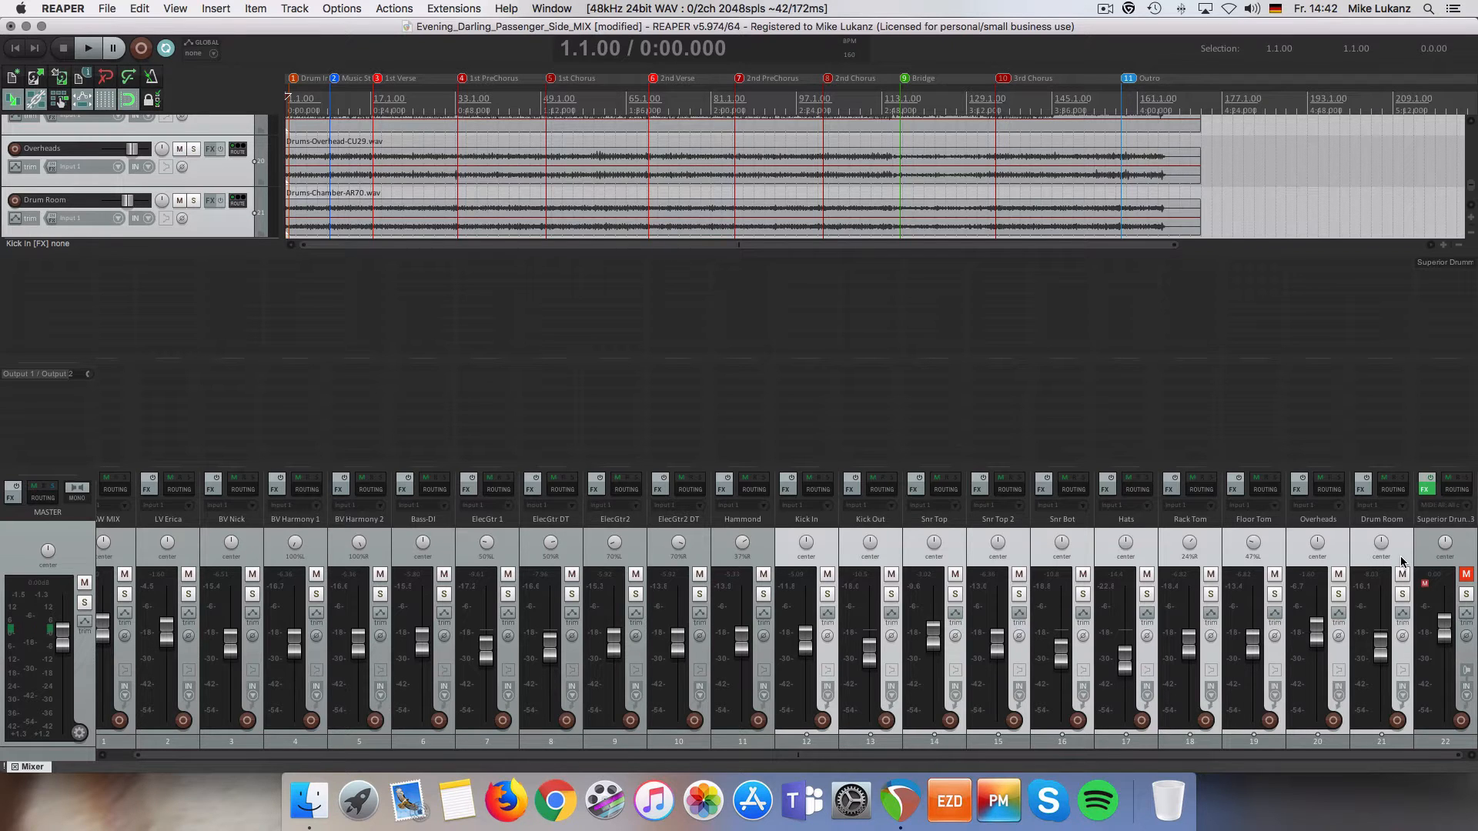
click(1402, 594)
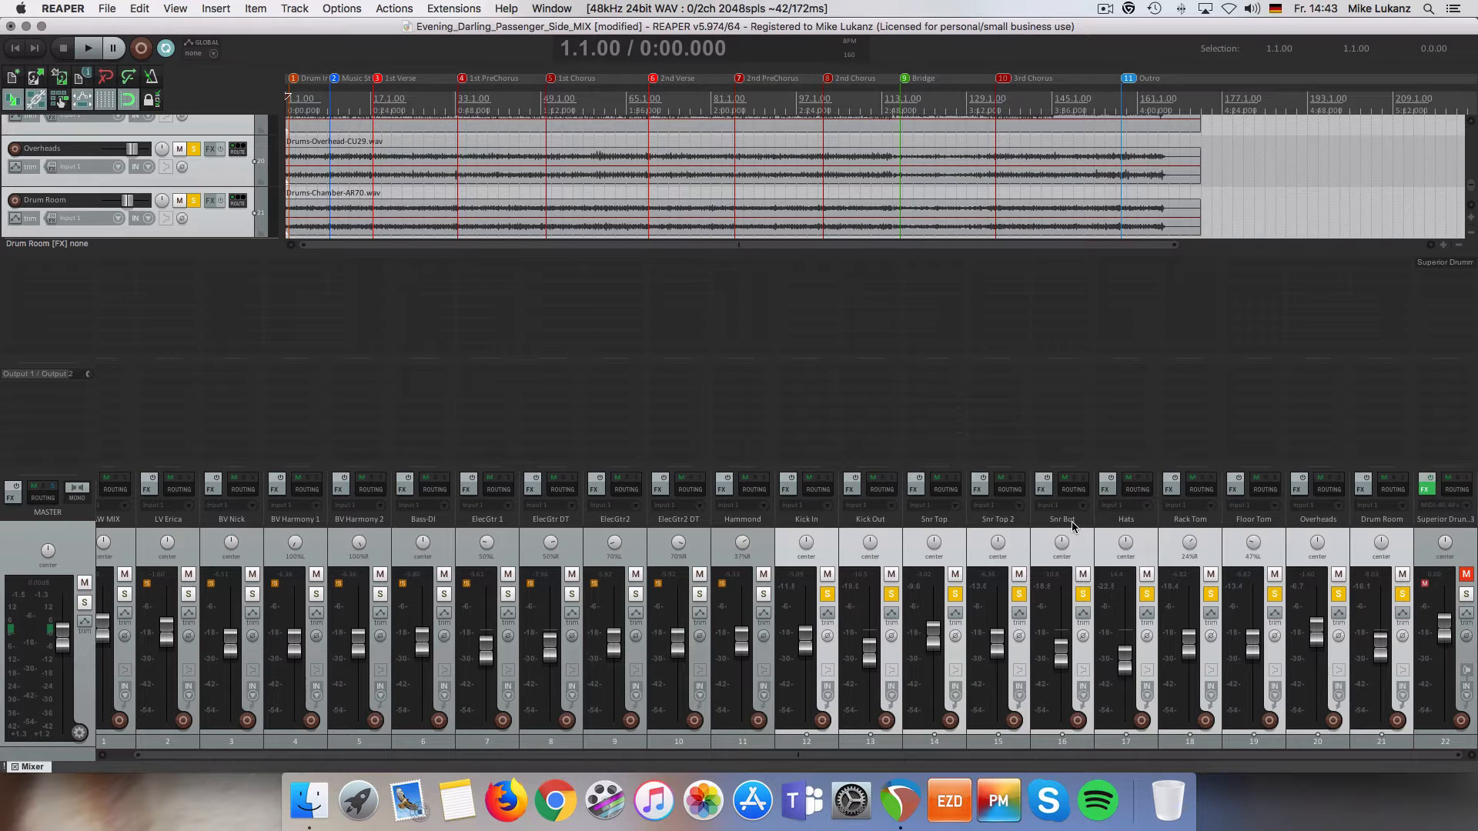
key(space)
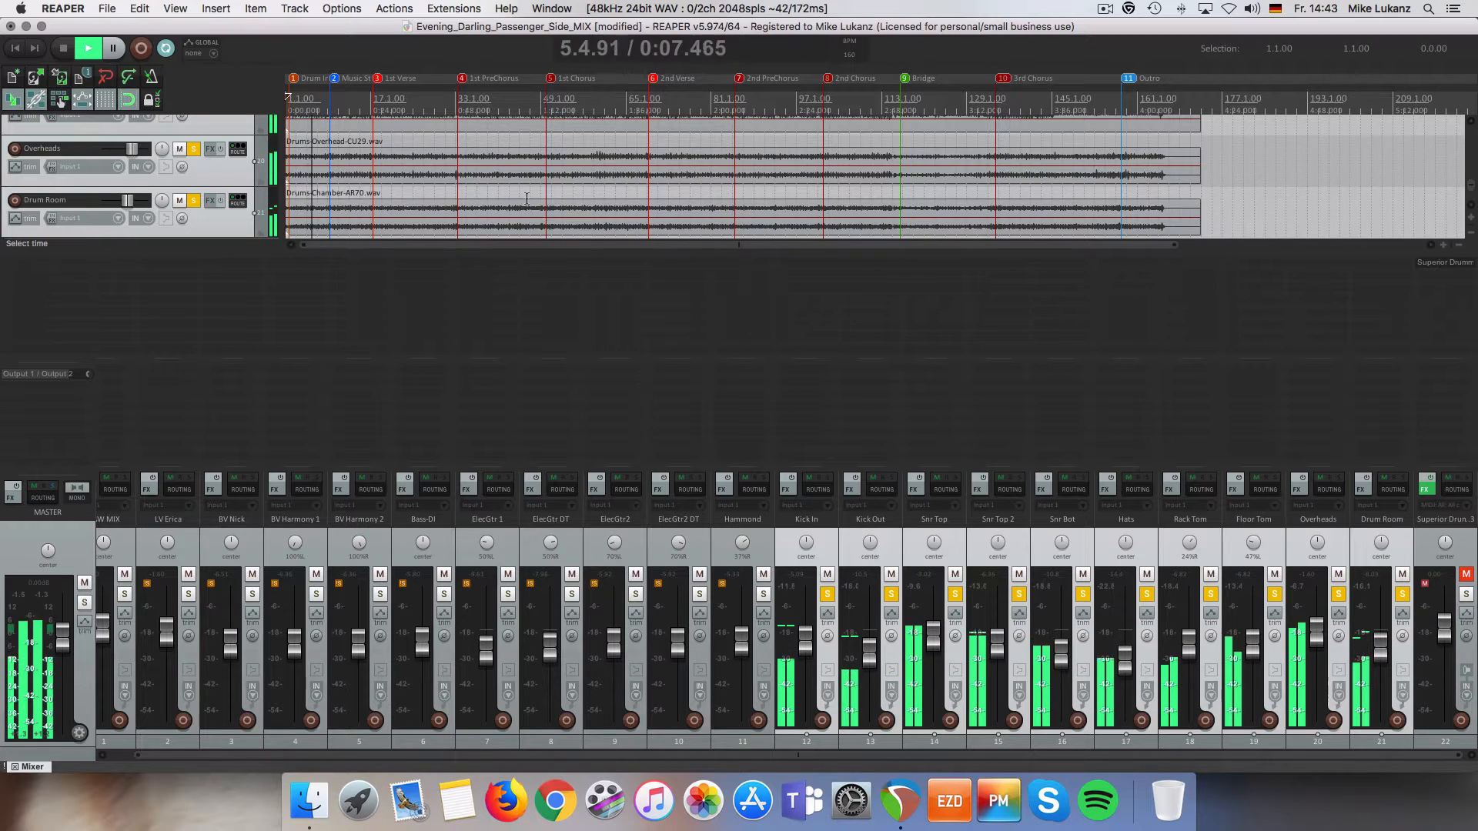
key(space)
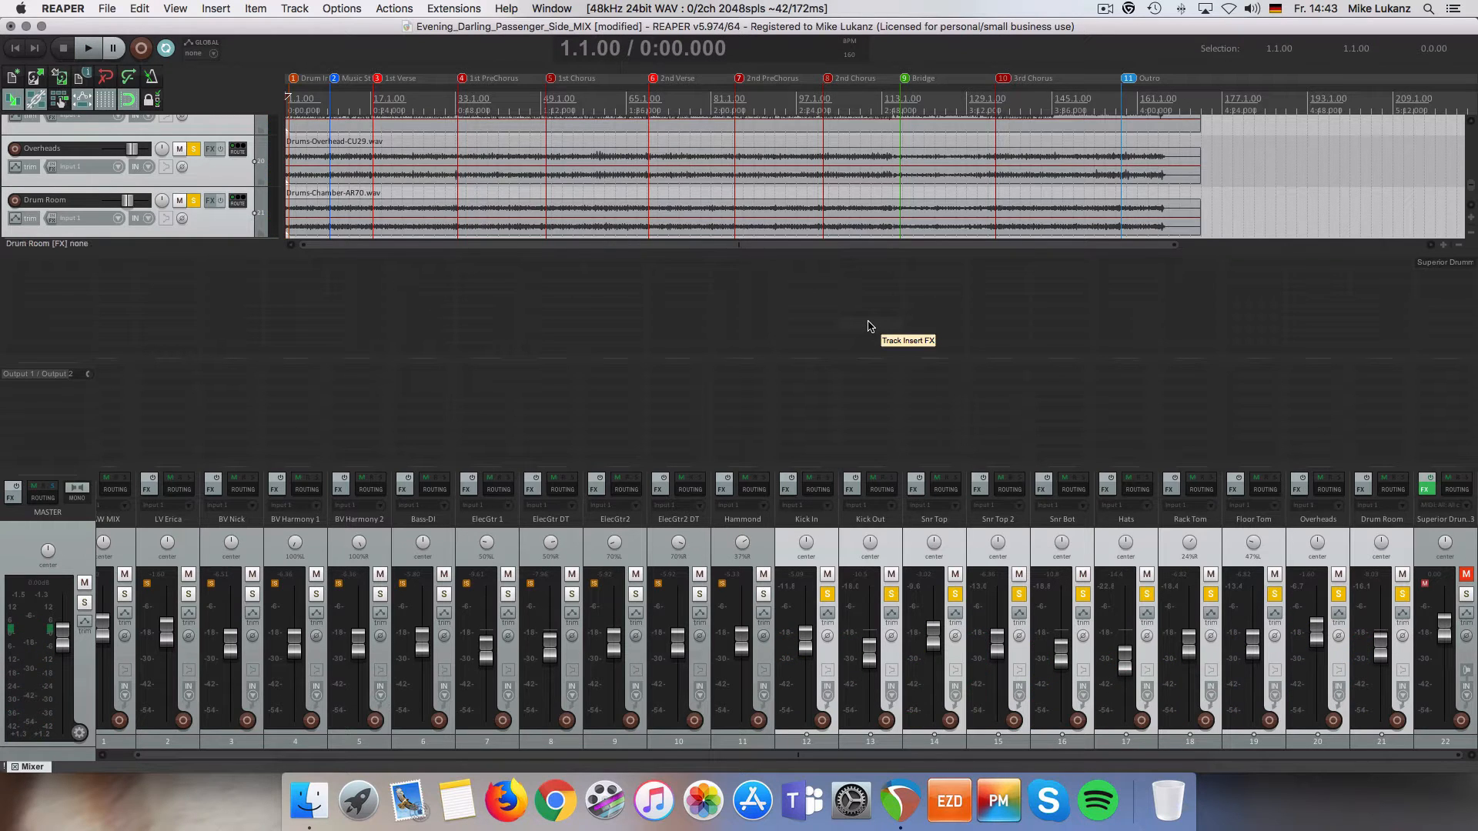
Open the Superior Drummer 3 instrument on track 22 and show the first imported drum tracks in Tracker
click(1421, 556)
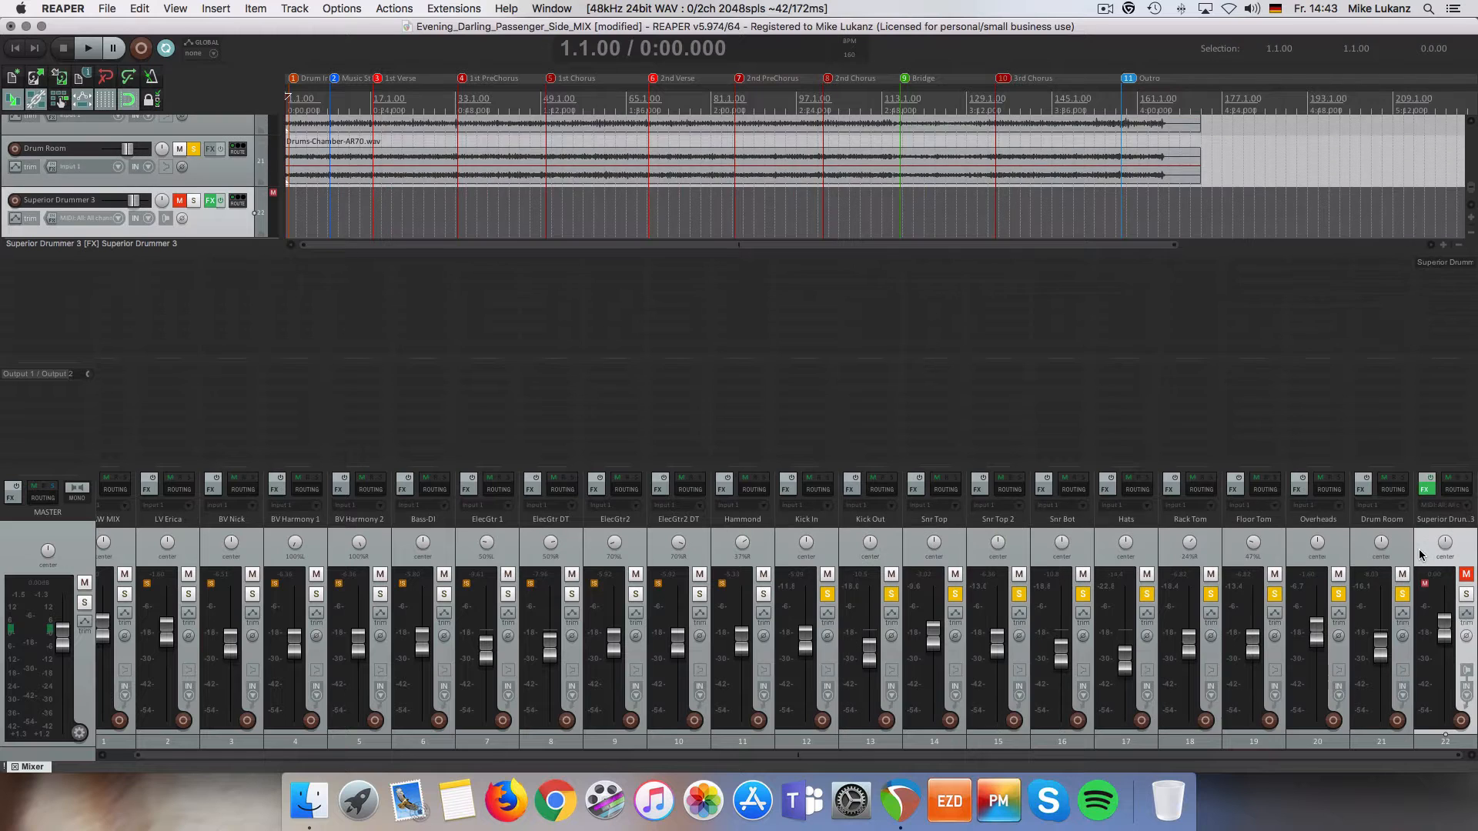
click(1424, 490)
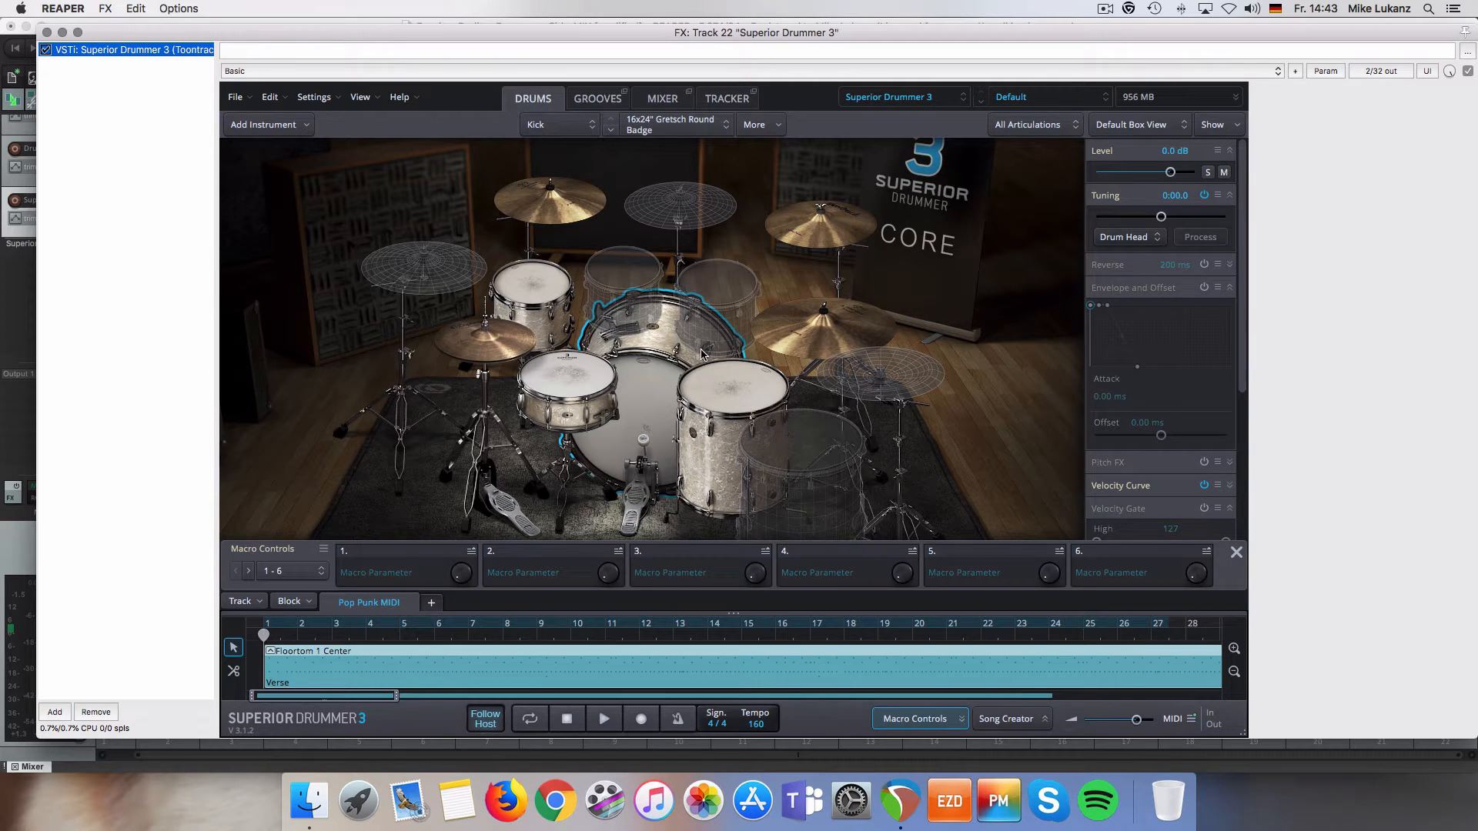
click(715, 106)
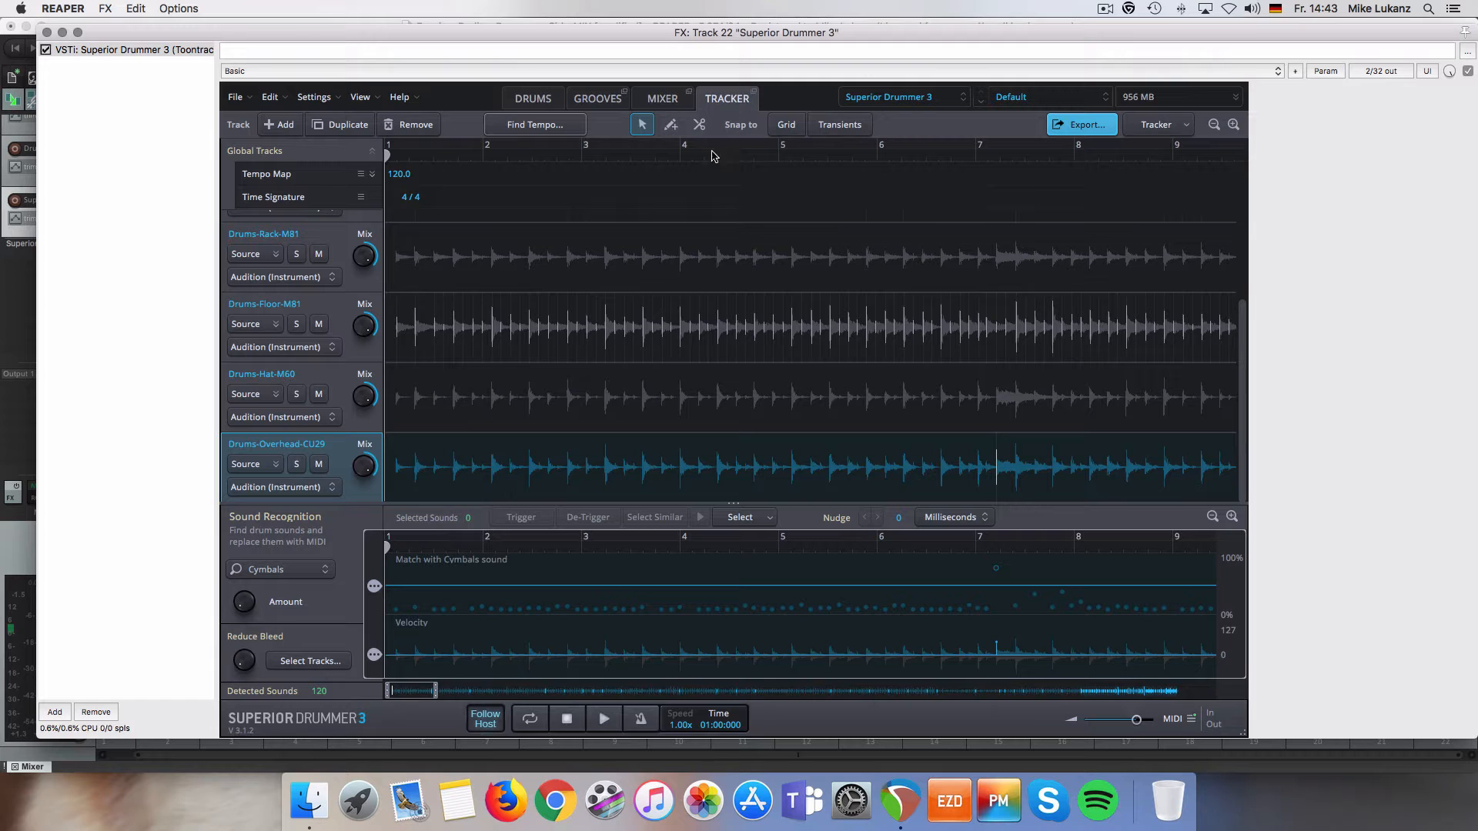
drag(1242, 345, 1247, 192)
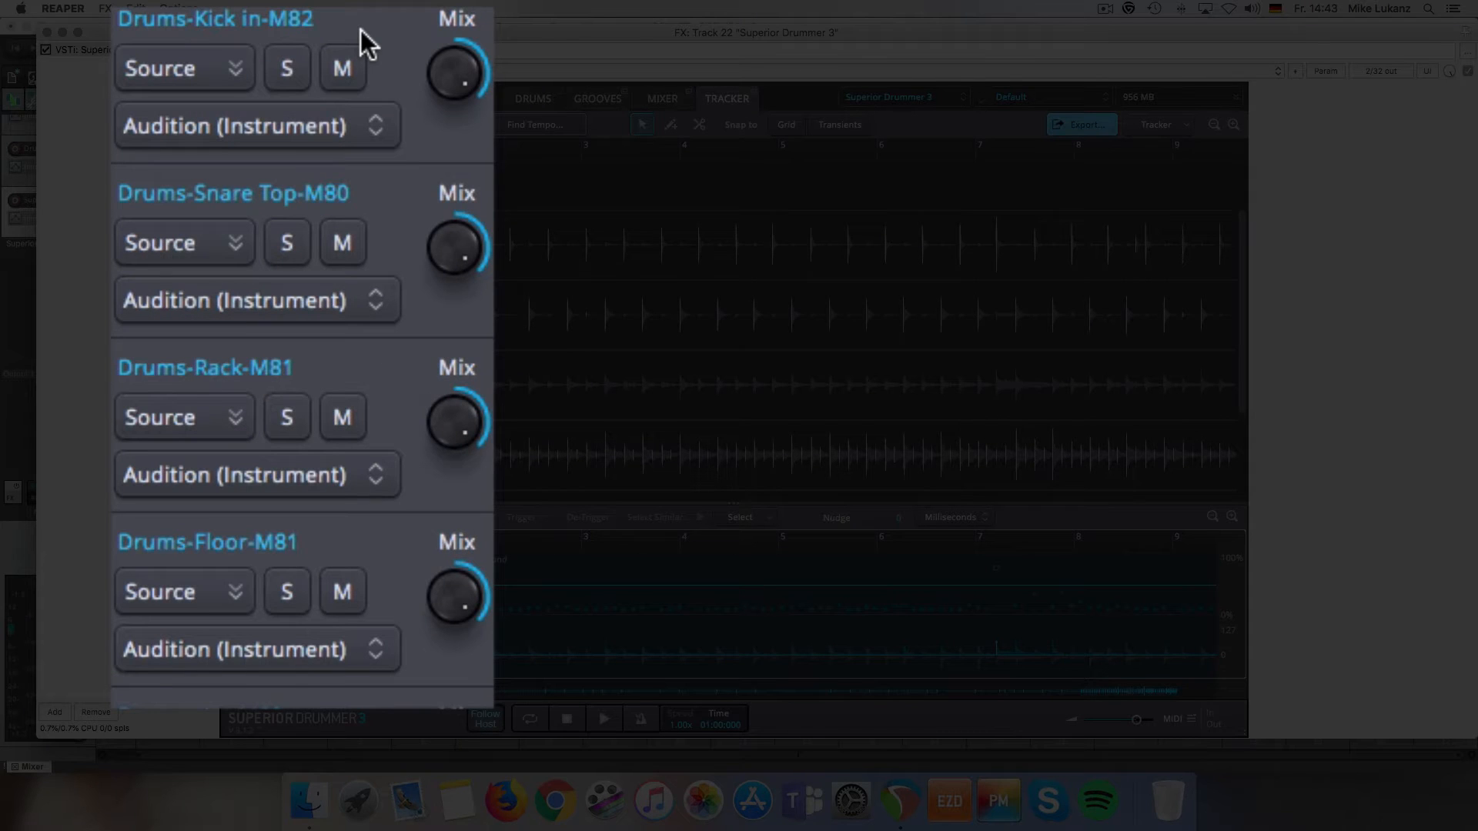
Solo Drums-Kick in-M82 in Tracker, adjust its Mix, and check the drum kit view
click(348, 30)
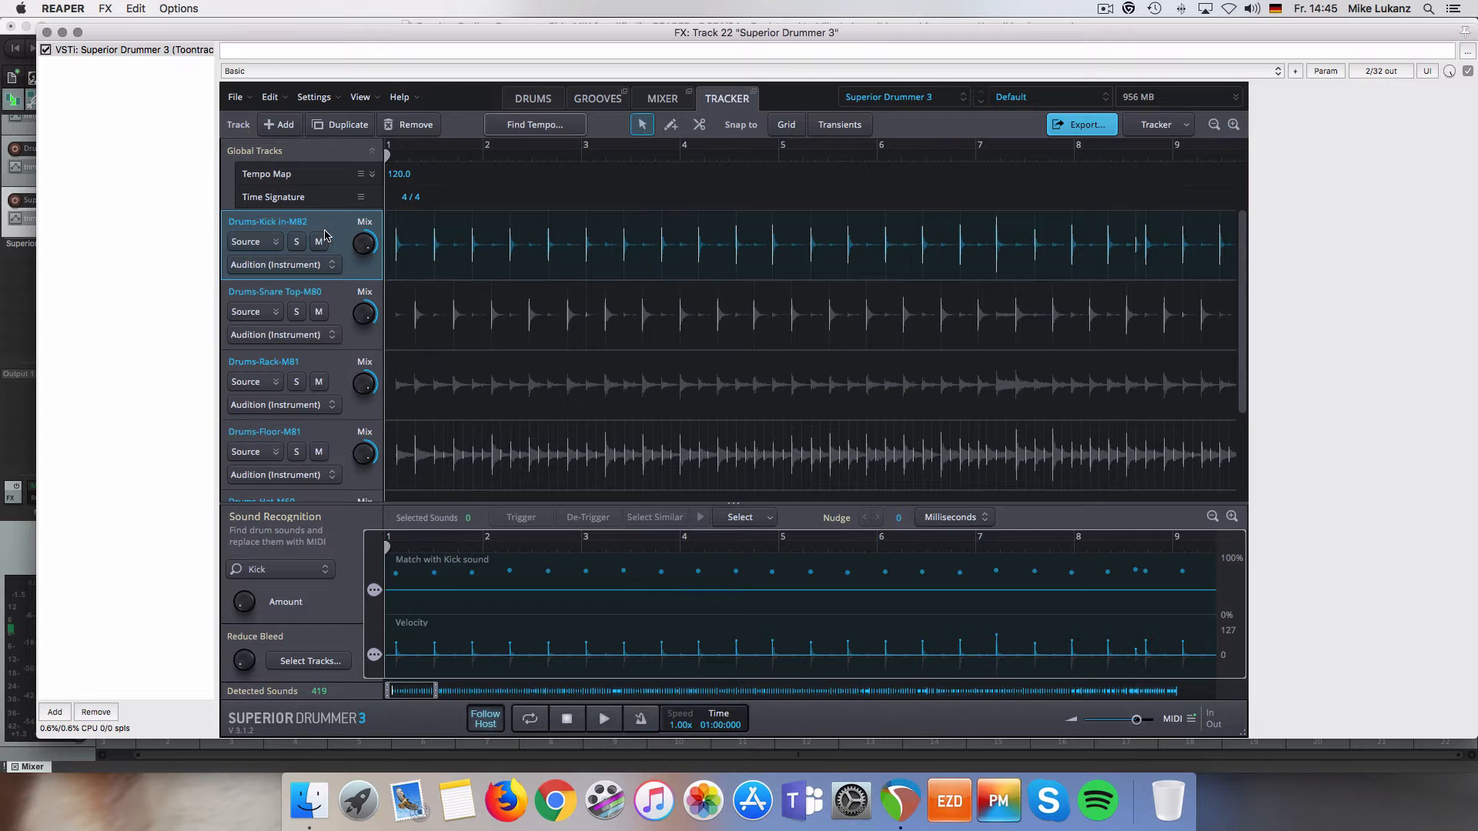
click(296, 242)
mouse_move(362, 247)
mouse_down()
mouse_move(349, 302)
mouse_move(361, 254)
mouse_up()
click(549, 99)
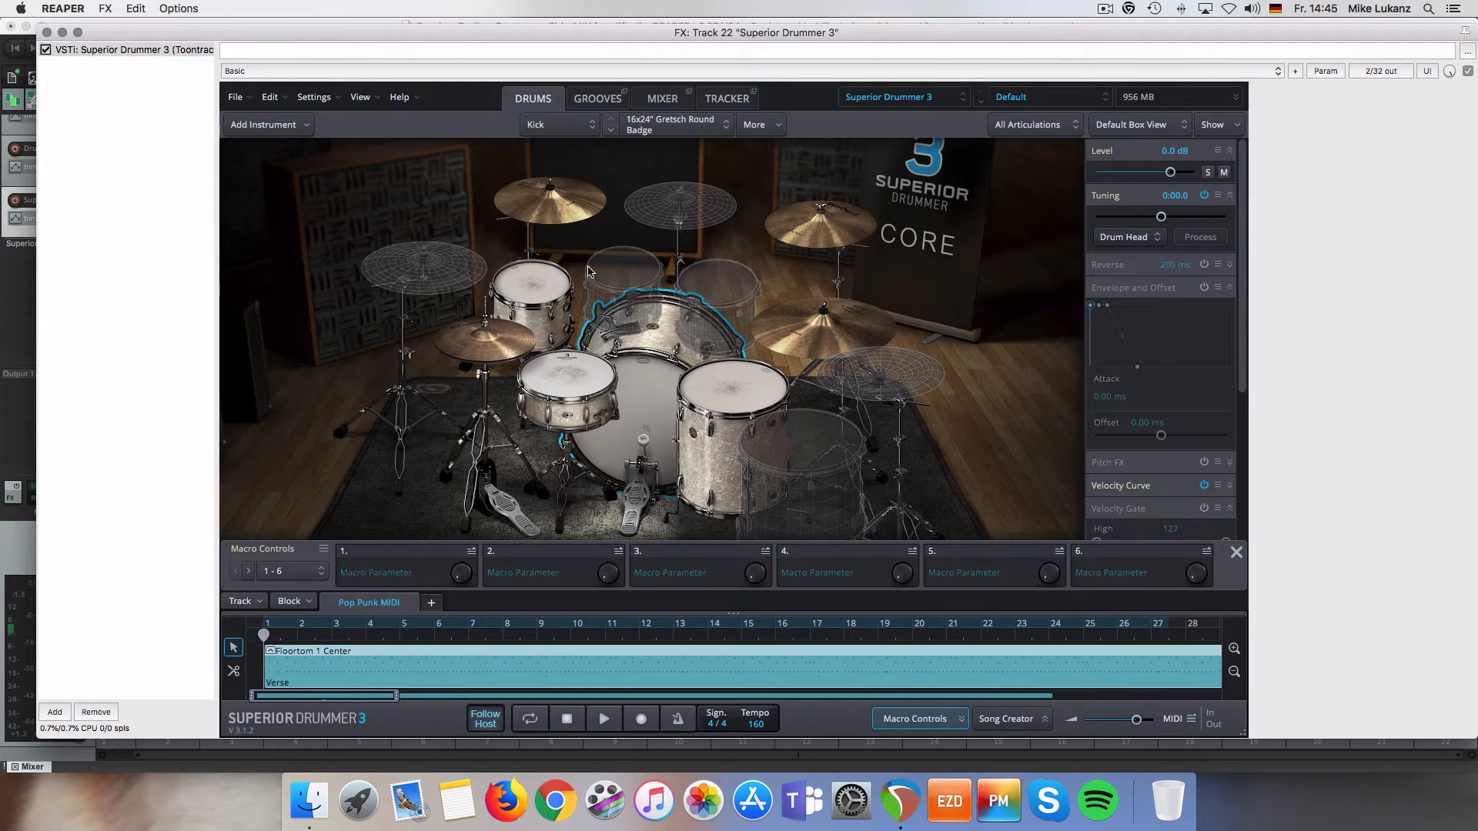
click(723, 98)
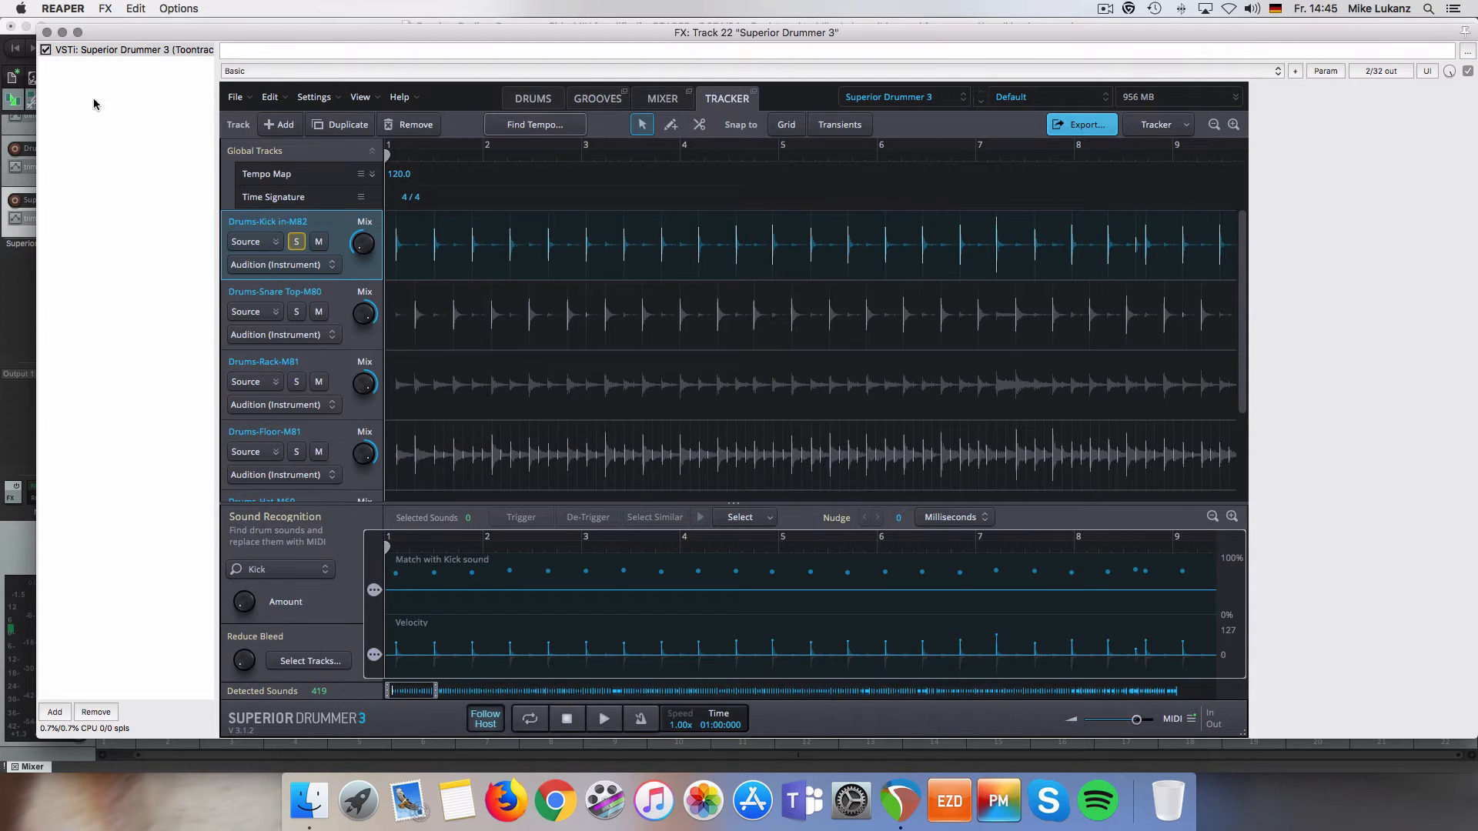
Unsolo the Kick In through Drum Room tracks in the mixer and solo the Superior Drummer 3 track
click(45, 34)
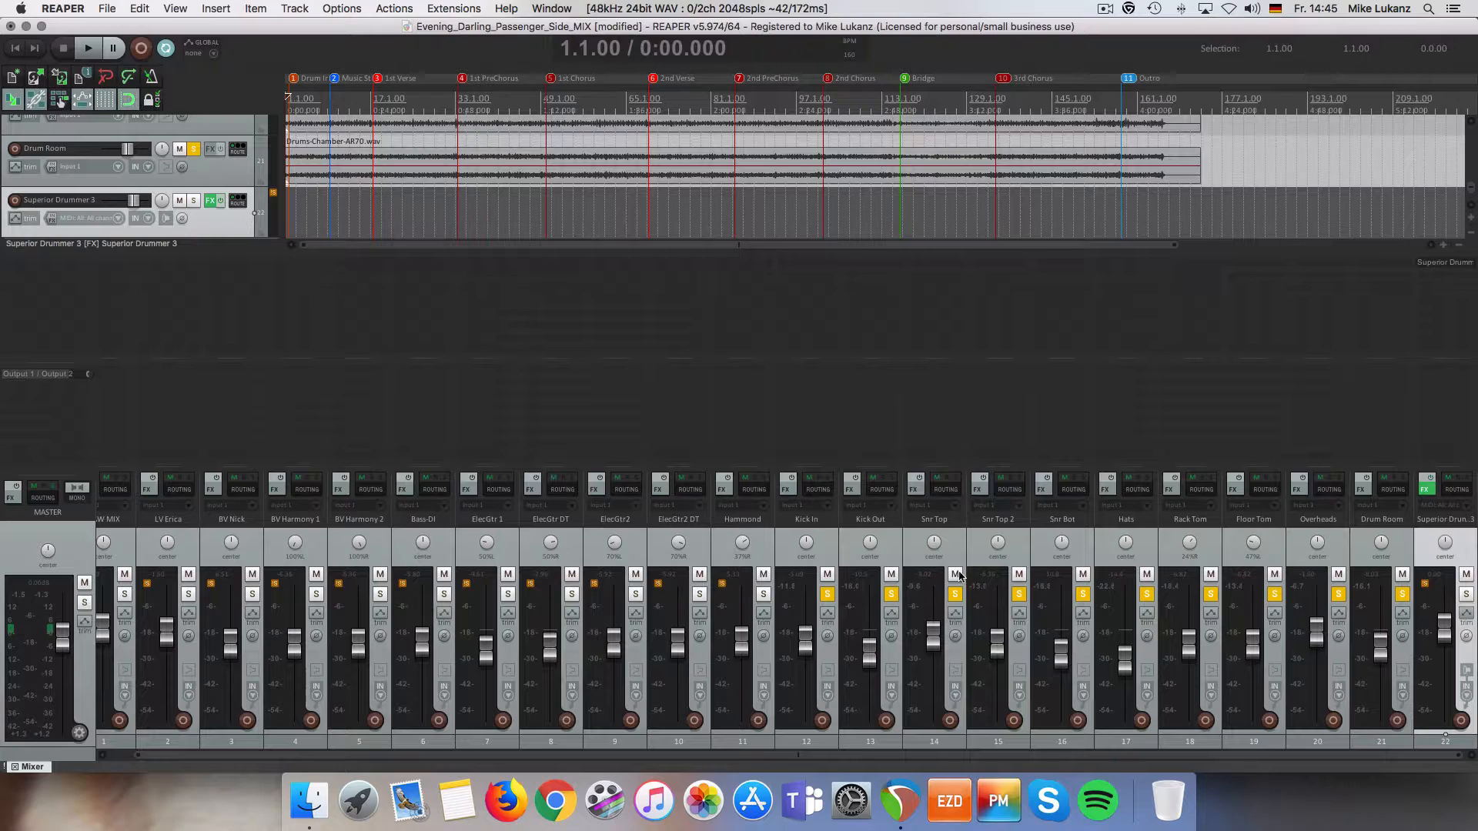
click(834, 553)
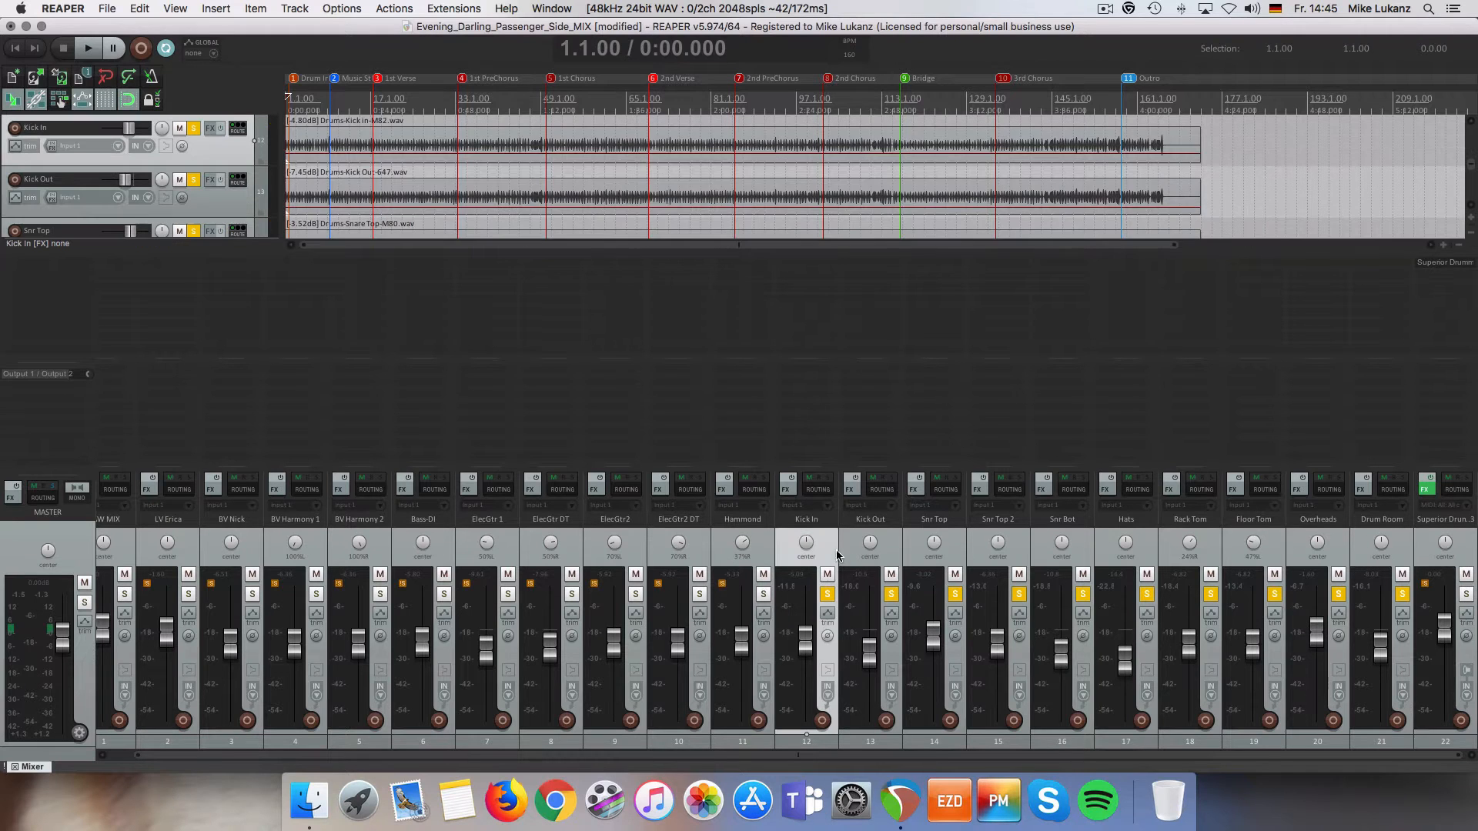
shift+click(1400, 558)
click(1401, 594)
click(1461, 595)
Reopen Superior Drummer 3, listen to the soloed kick track, and inspect the first closely spaced kick hit between bars 8 and 9
click(1425, 489)
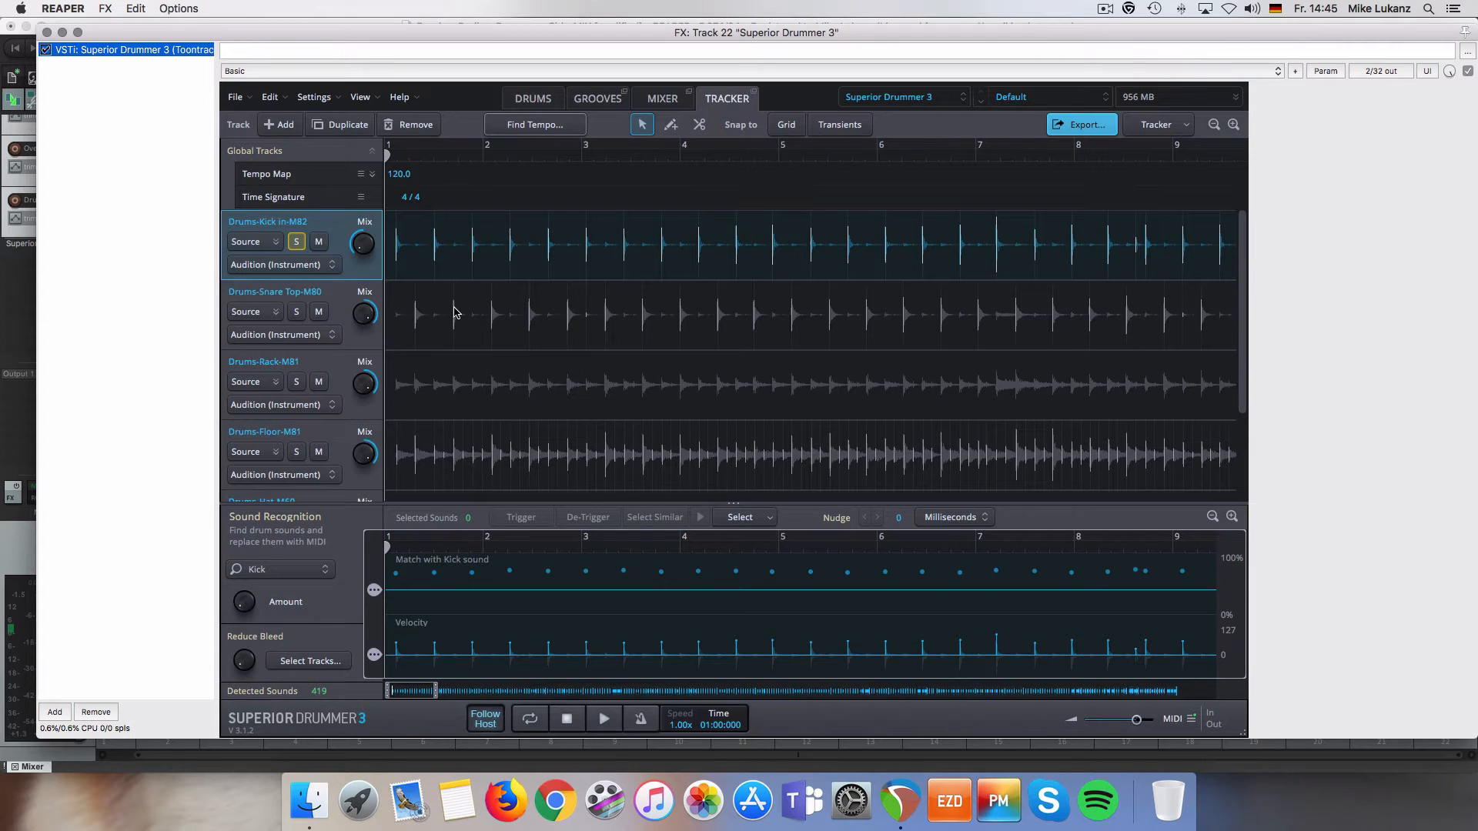
mouse_move(356, 266)
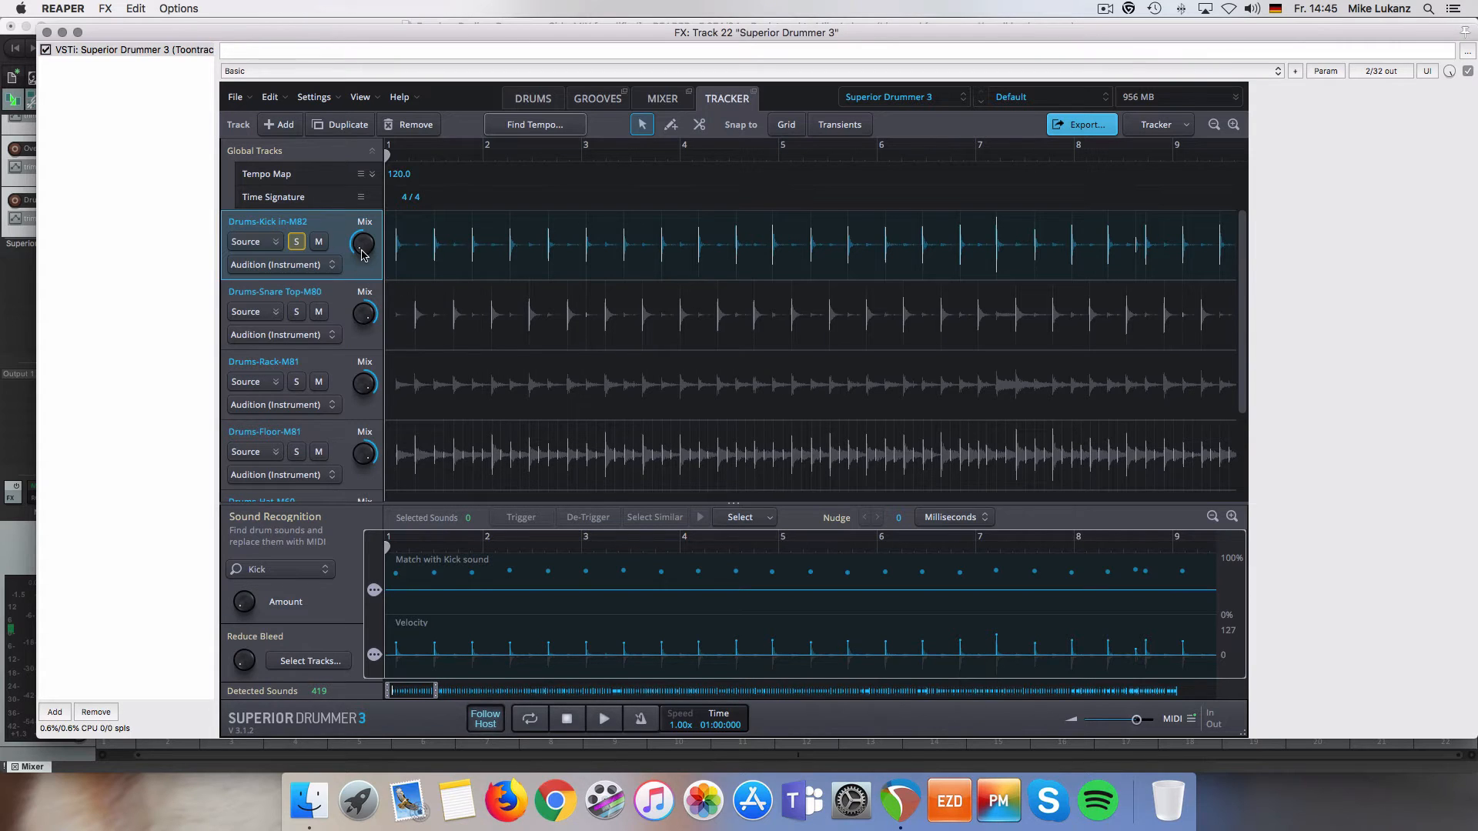
key(space)
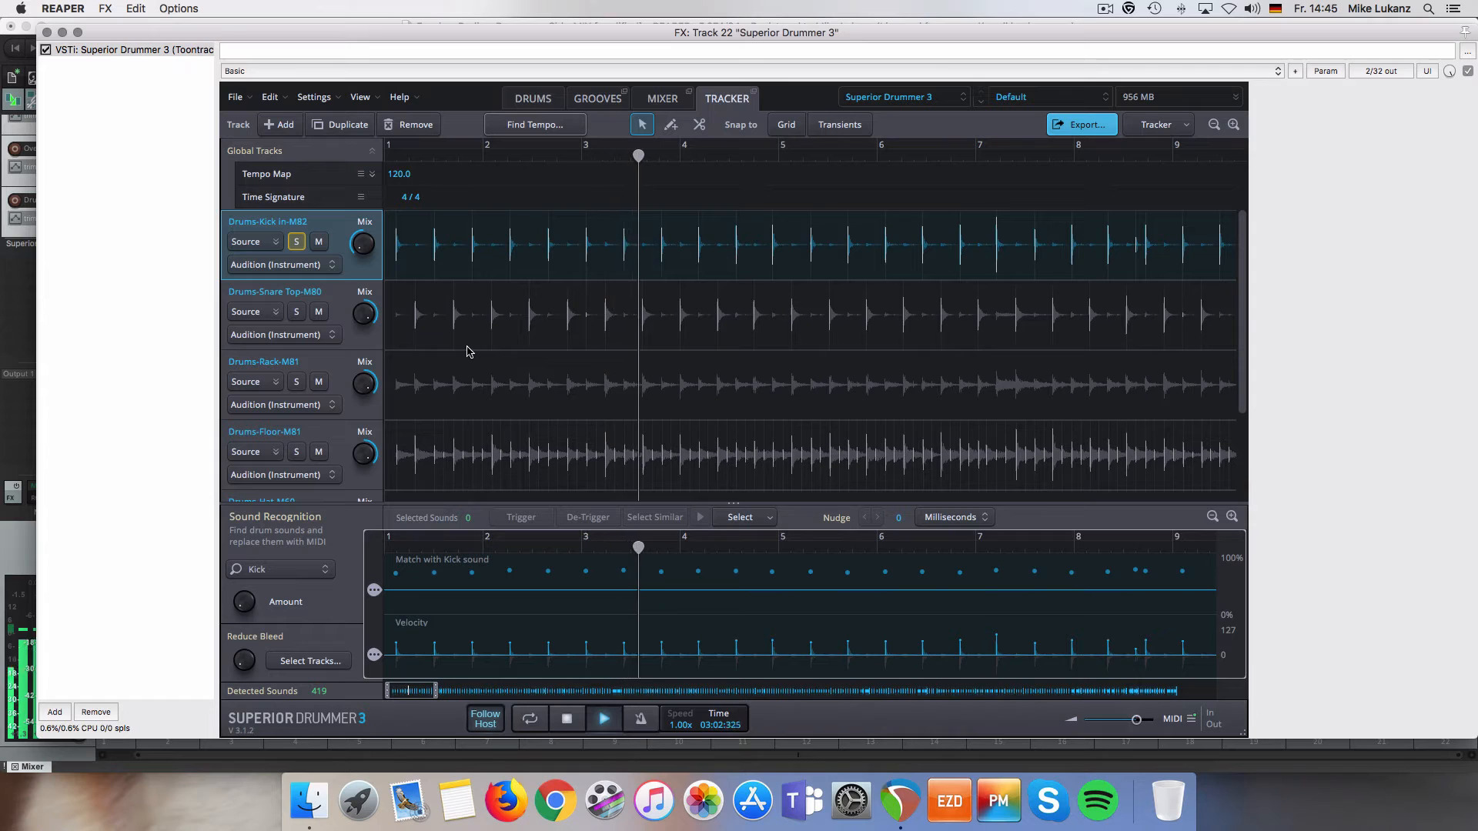
key(space)
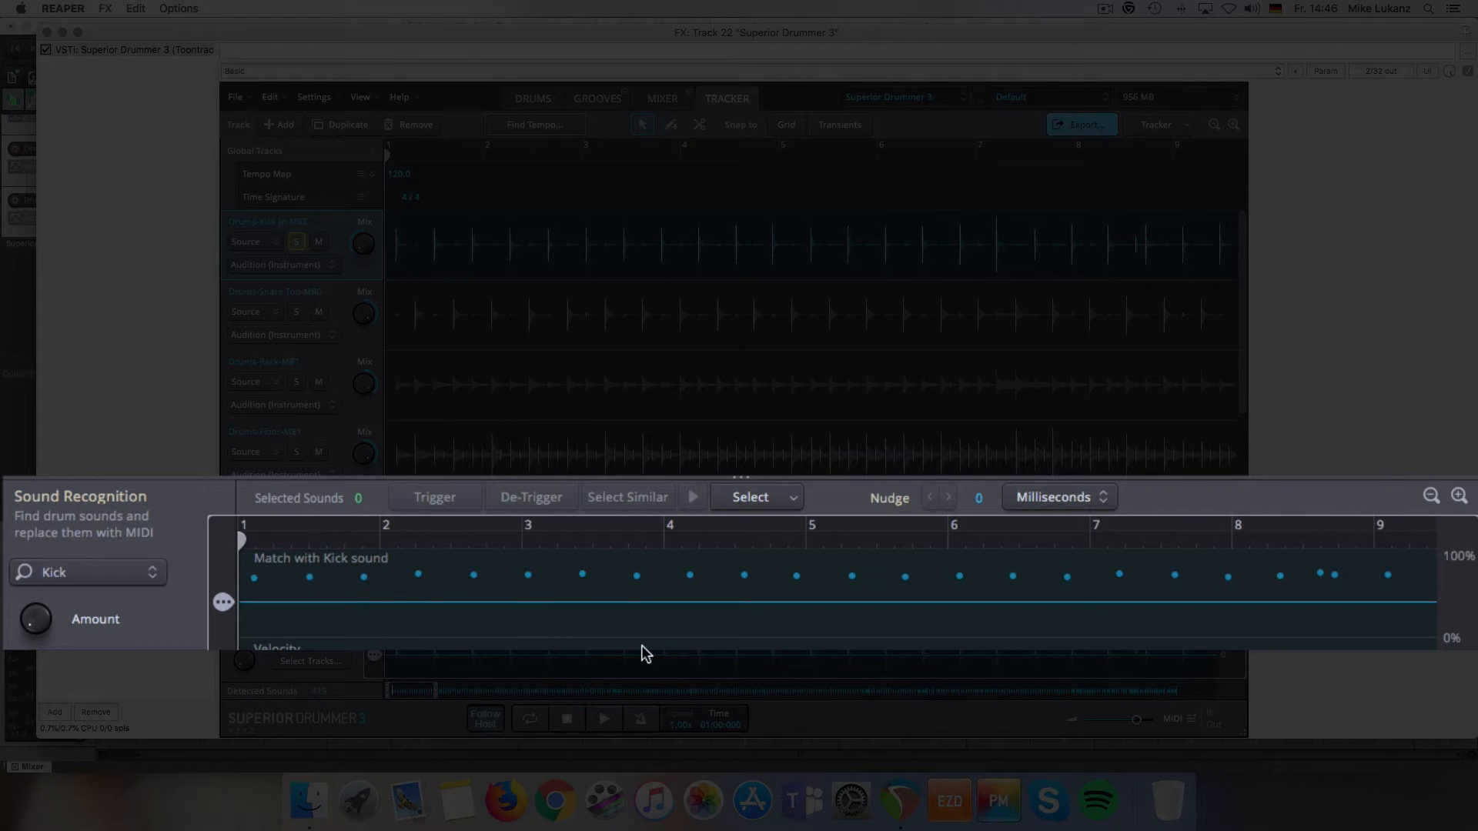
click(1319, 576)
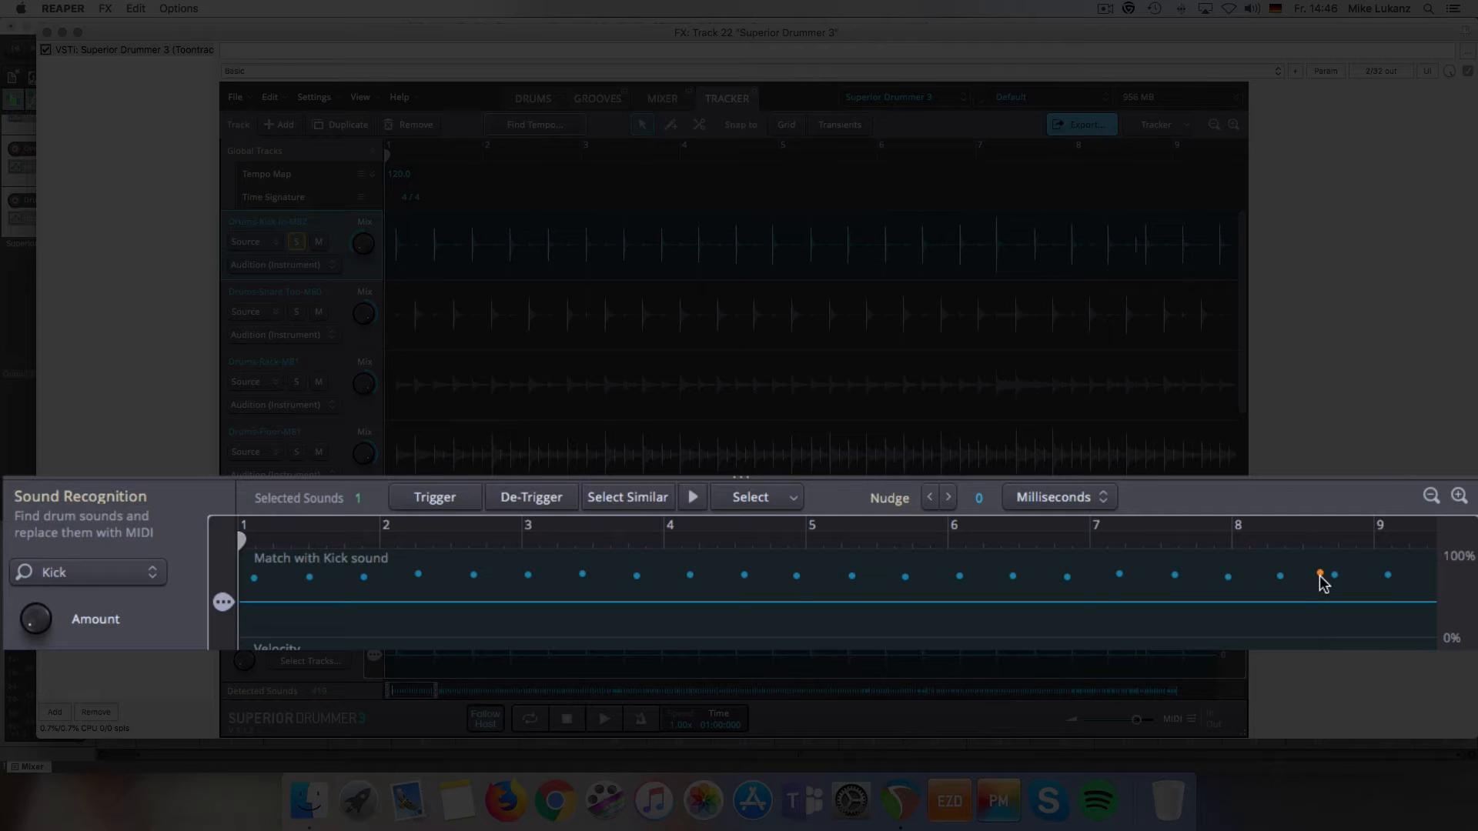
mouse_move(1319, 574)
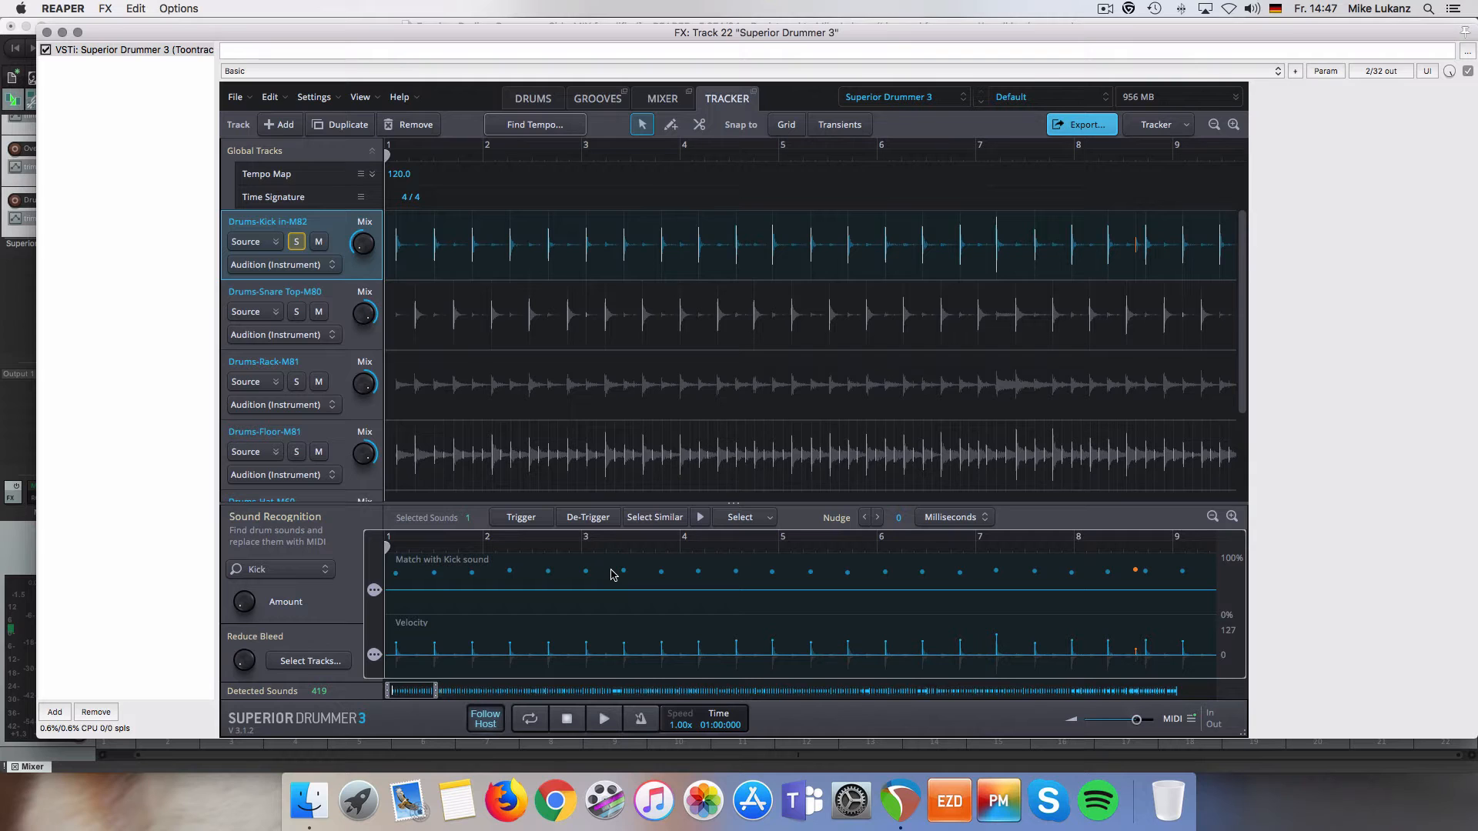
Solo Drums-Snare Top-M80 in place of the kick track and play it back
click(342, 304)
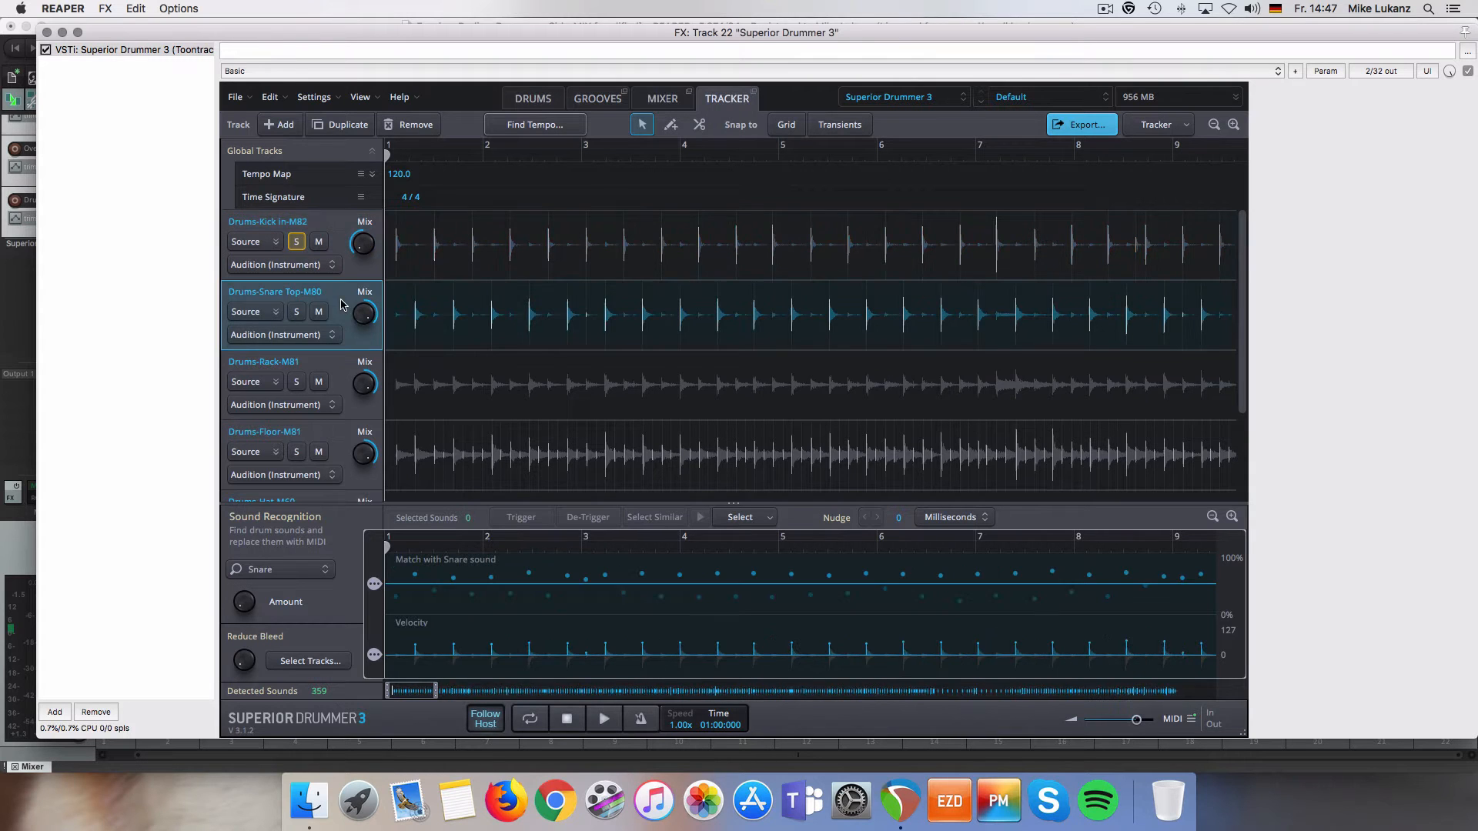
click(299, 315)
click(298, 245)
key(space)
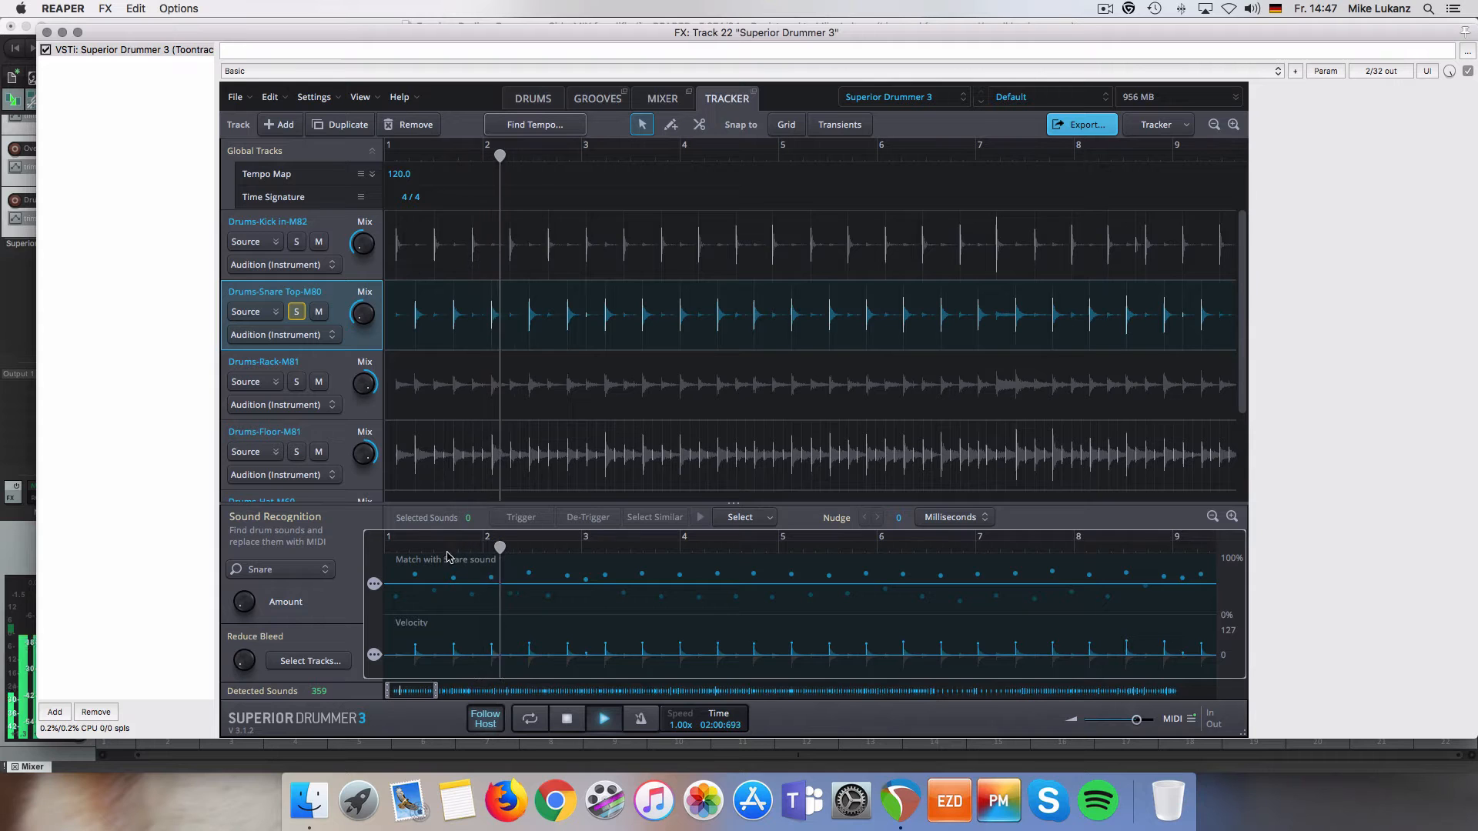
key(space)
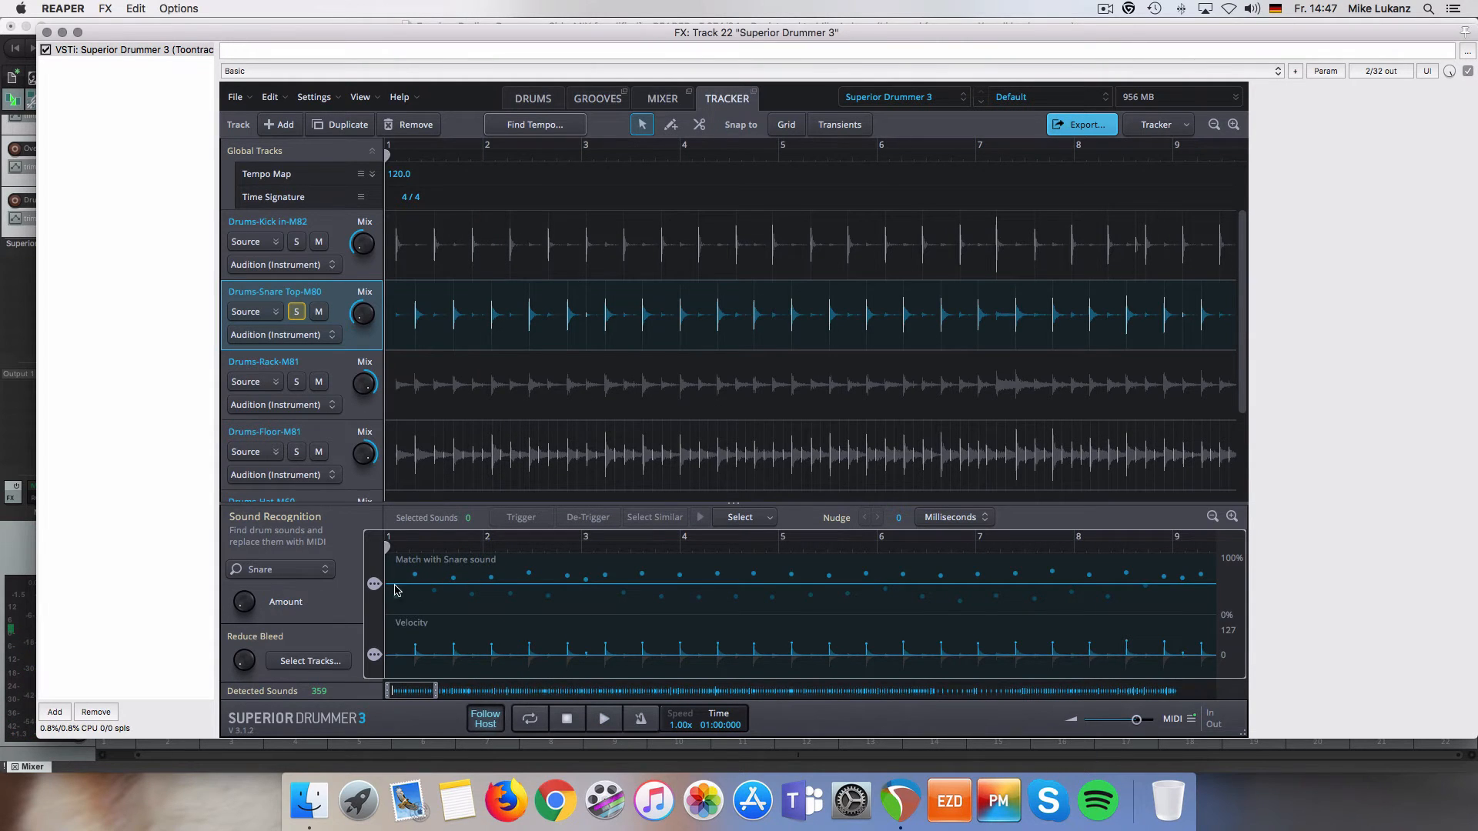
Try lowering the required snare sound match below the weak hits, and raise it back above them
mouse_move(373, 585)
drag(366, 588, 365, 592)
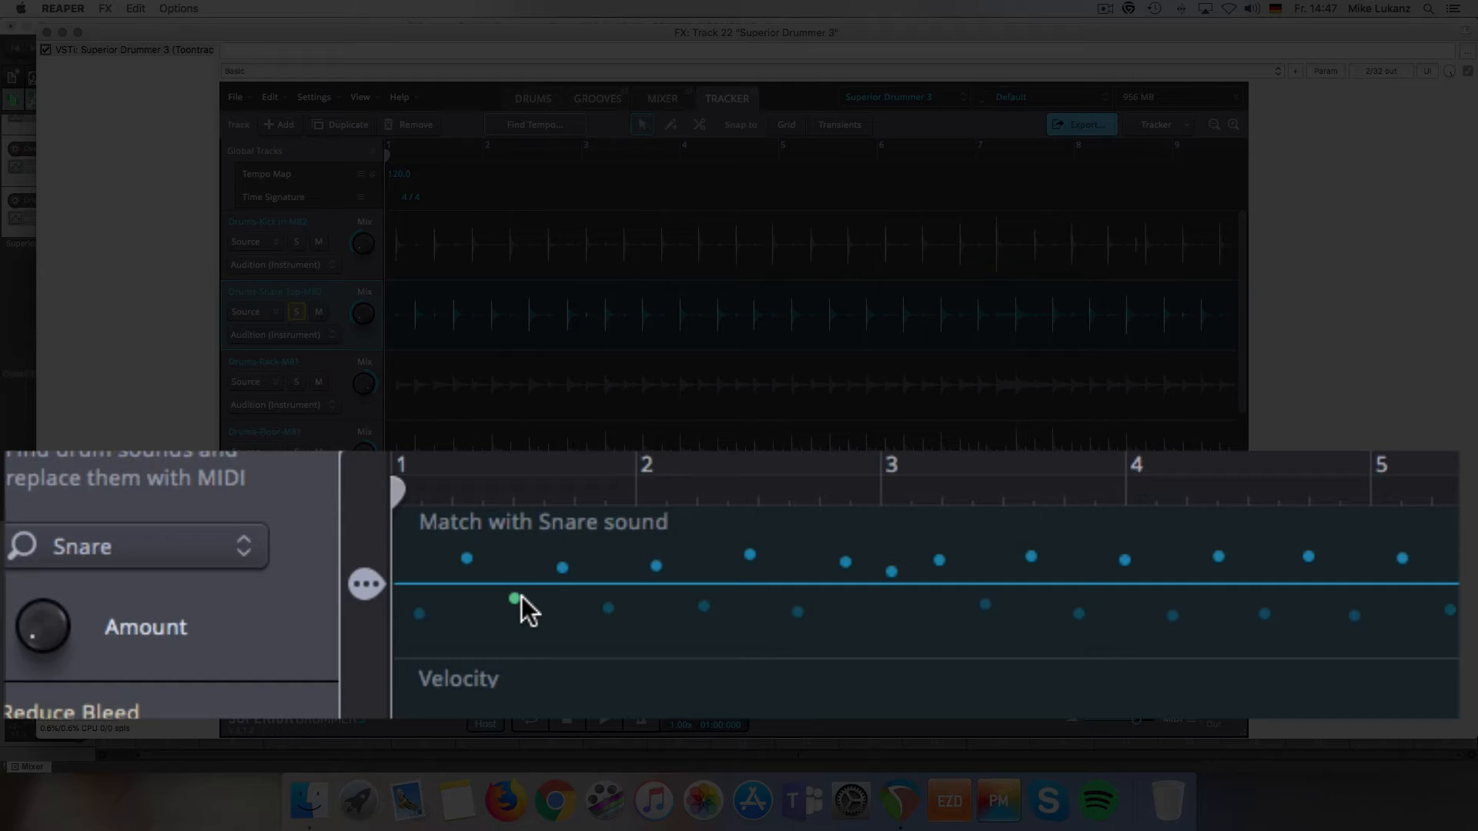
drag(370, 590, 374, 585)
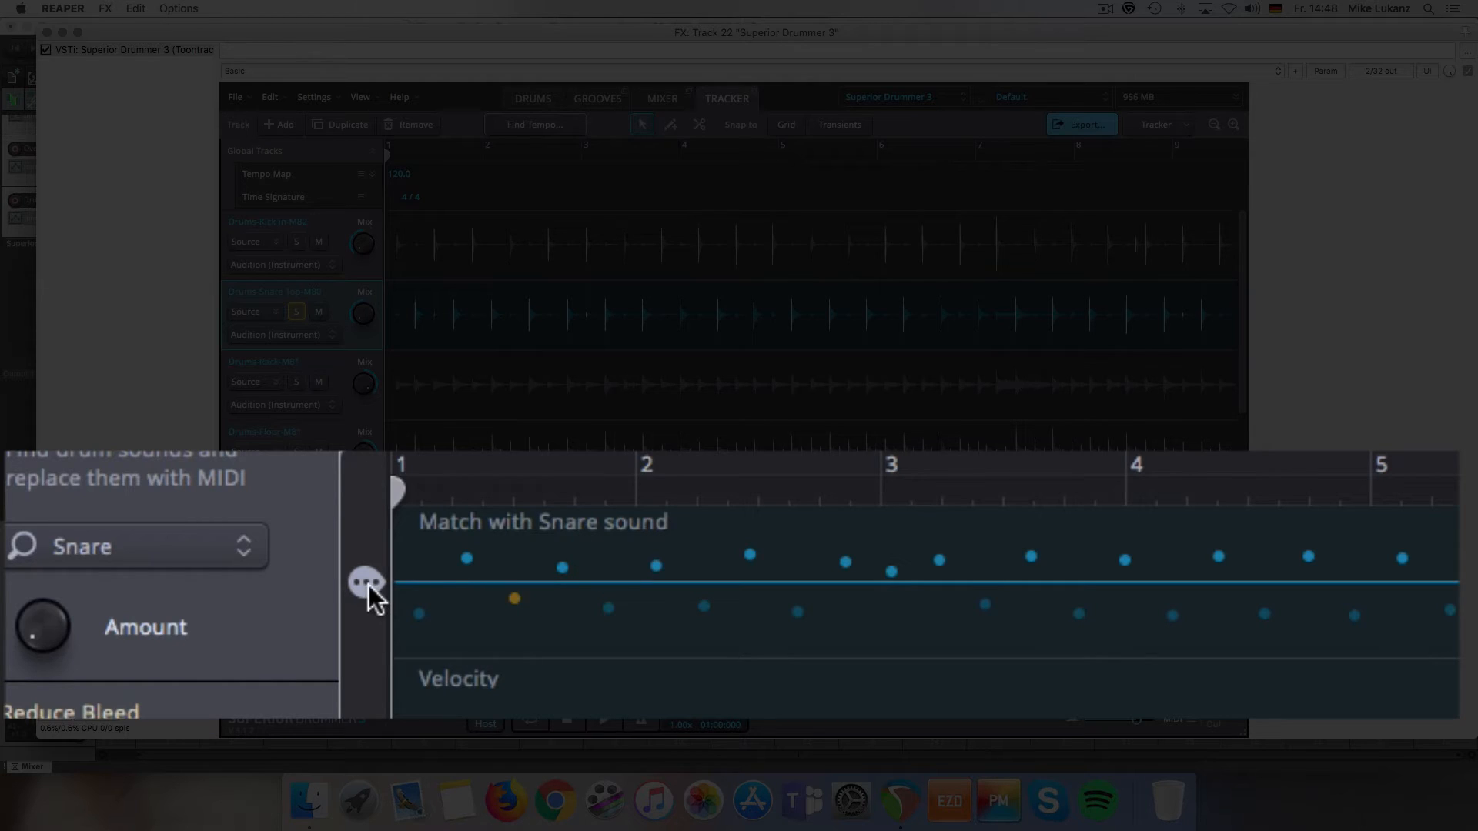
drag(366, 582, 368, 682)
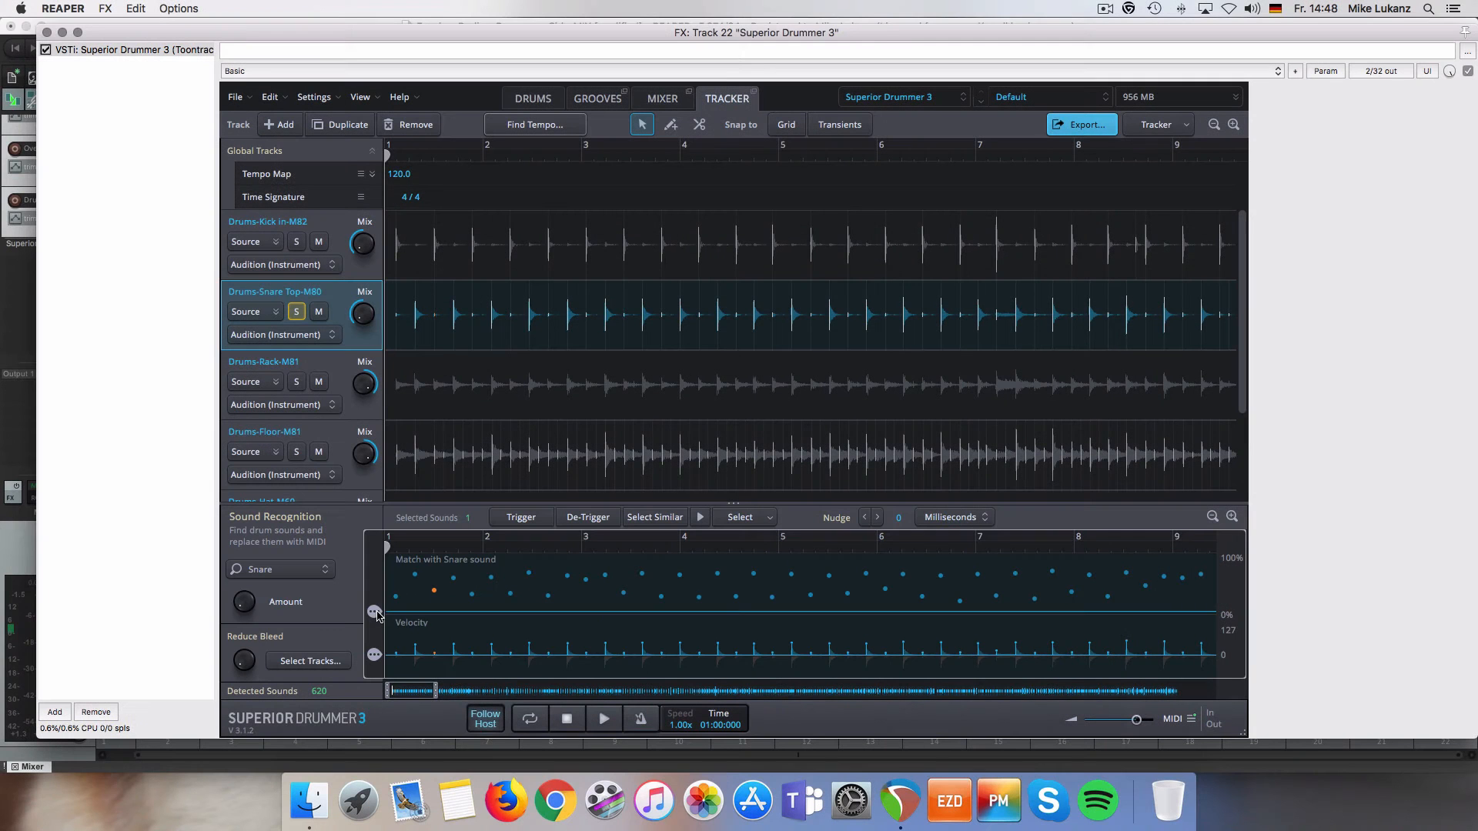
drag(374, 614, 381, 590)
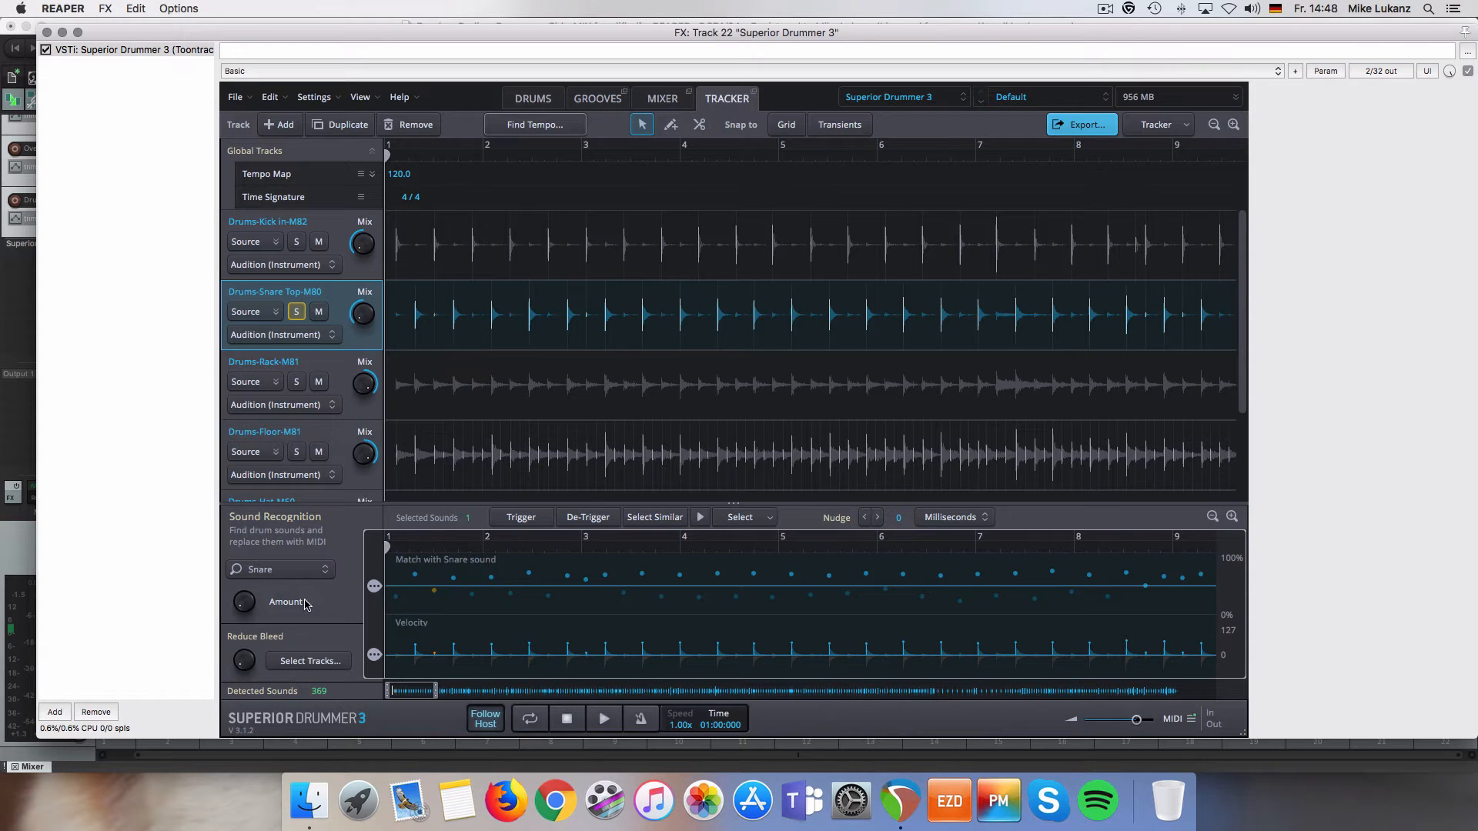
Try raising the snare track's sound recognition Amount to 99%, and turn it back down
drag(246, 612, 248, 530)
mouse_move(246, 593)
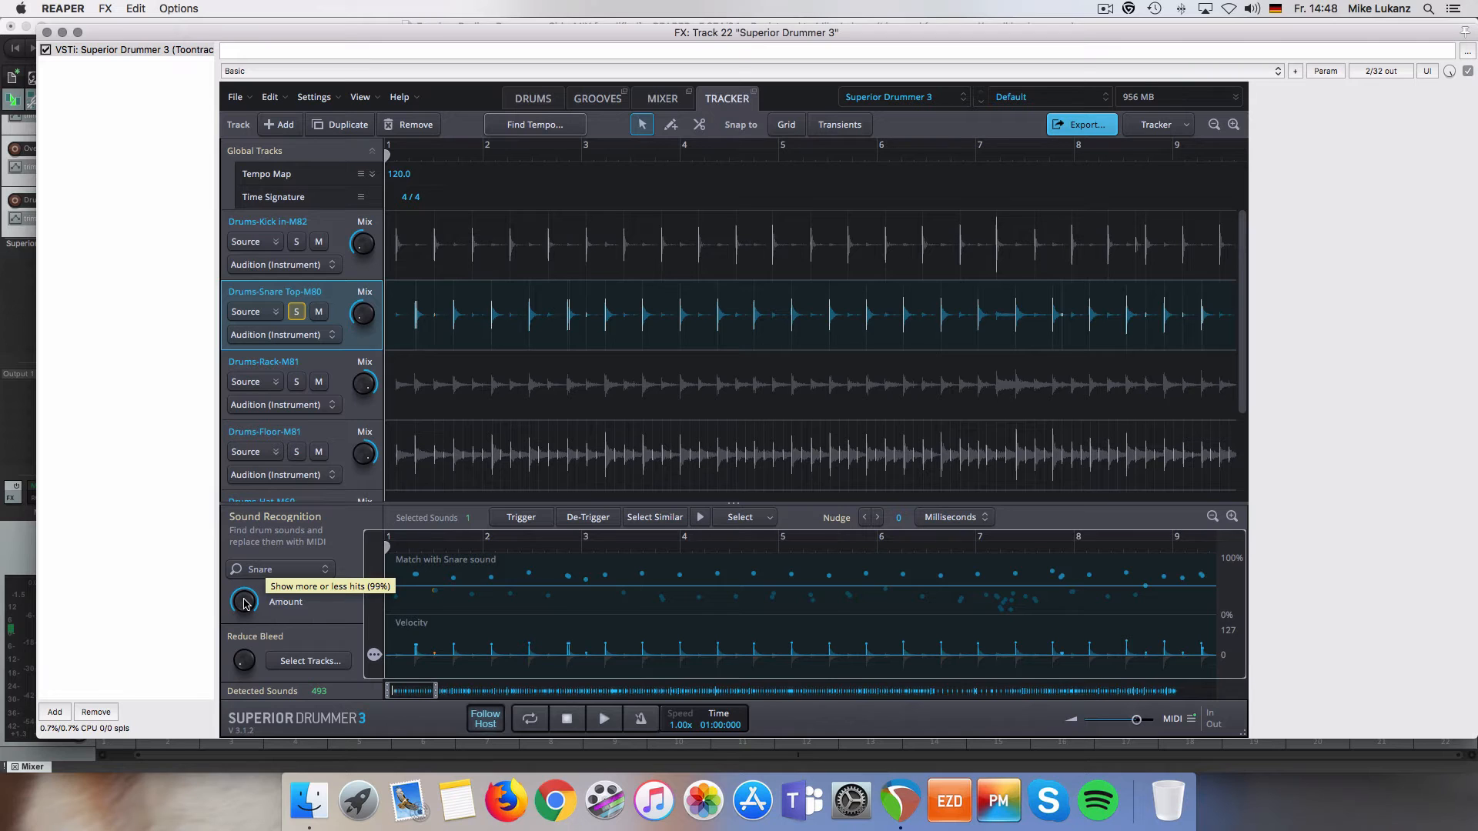
drag(244, 604, 249, 610)
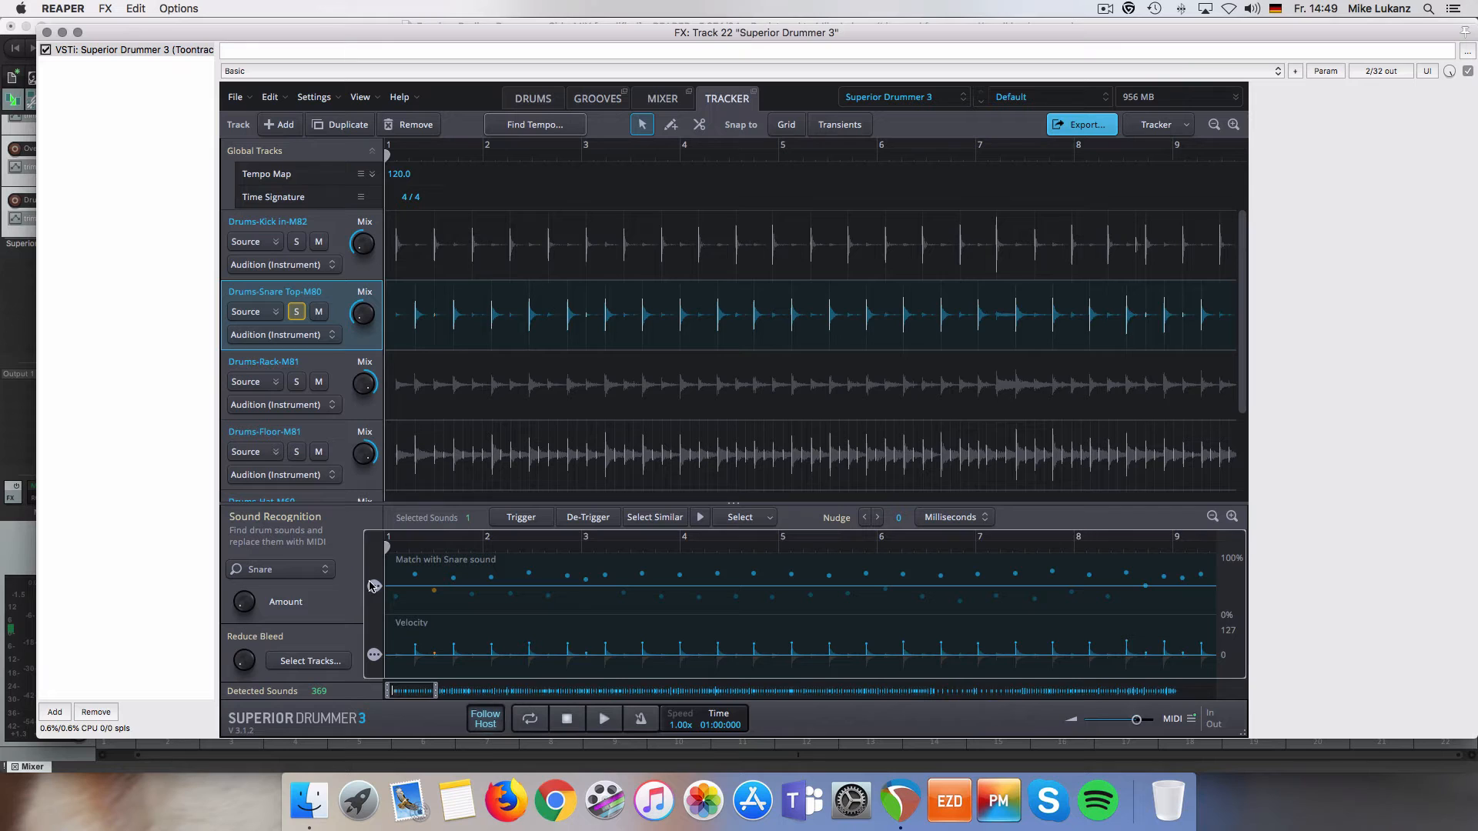
Set the required snare sound match to 61%
mouse_move(371, 585)
drag(371, 586, 372, 586)
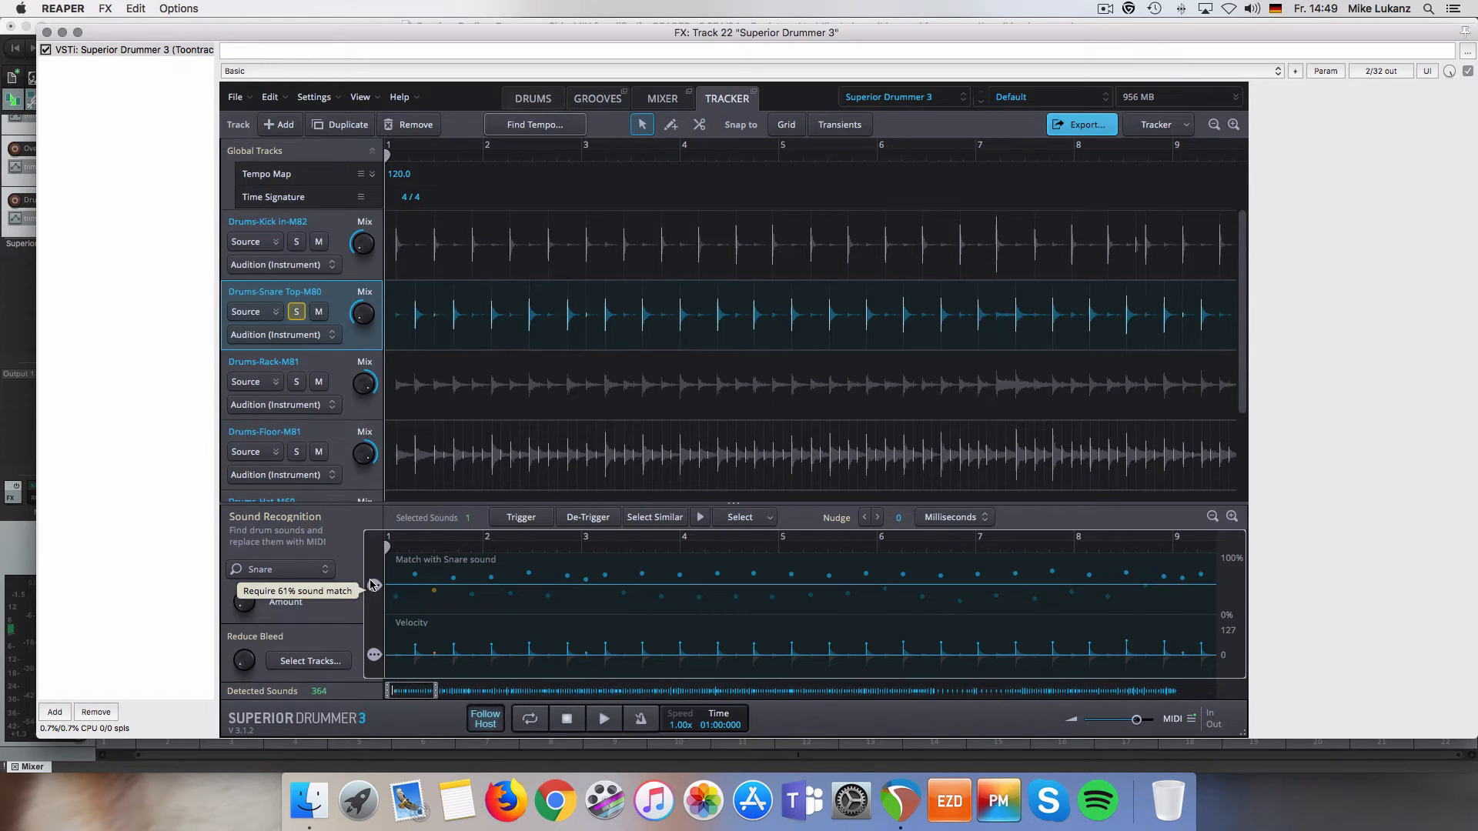
drag(372, 587, 372, 585)
mouse_move(372, 585)
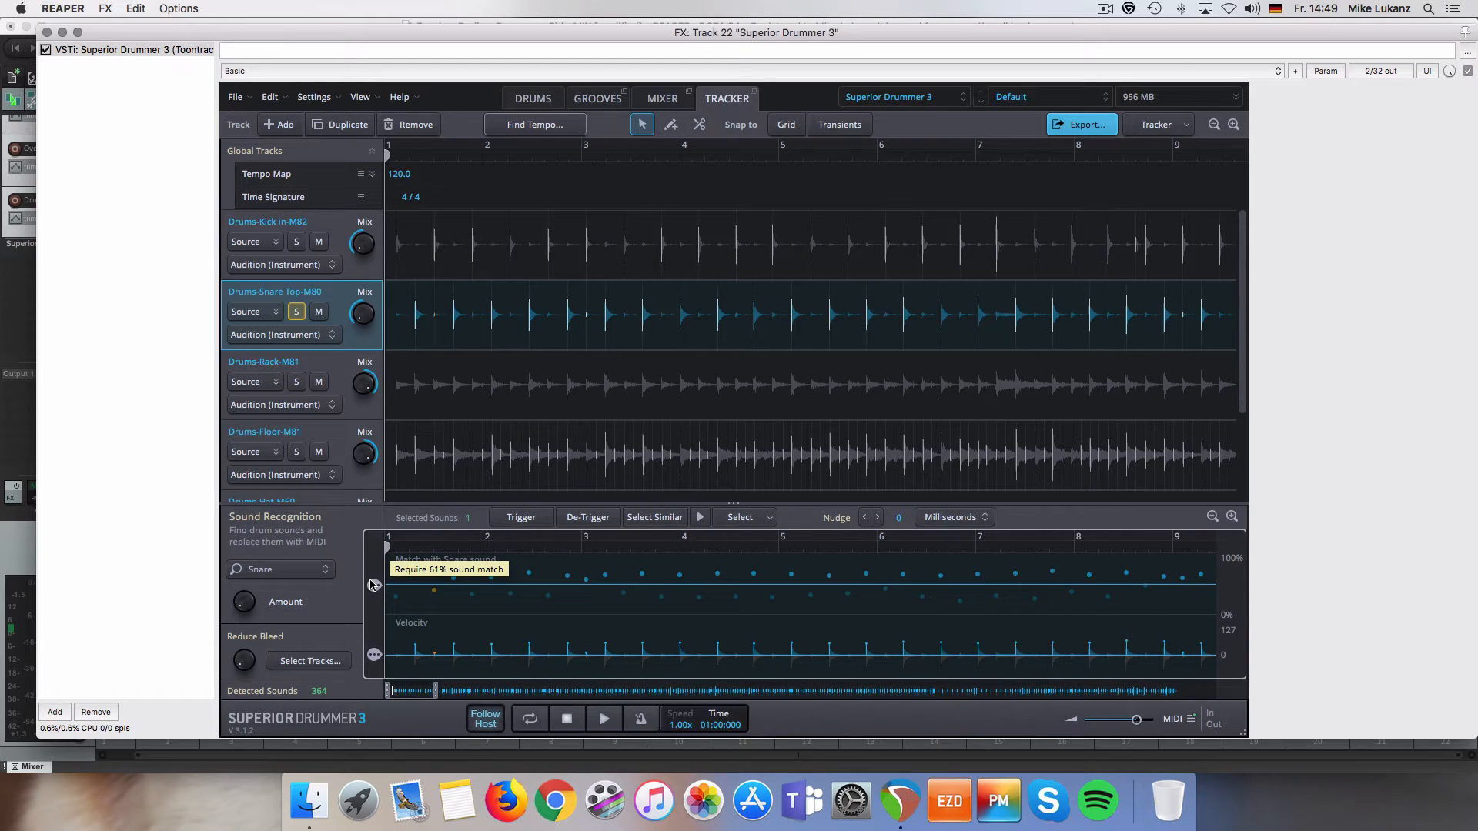
Select the Drums-Rack-M81 track, find its detected tom hits around bar 87, and try playing them back from there
click(331, 370)
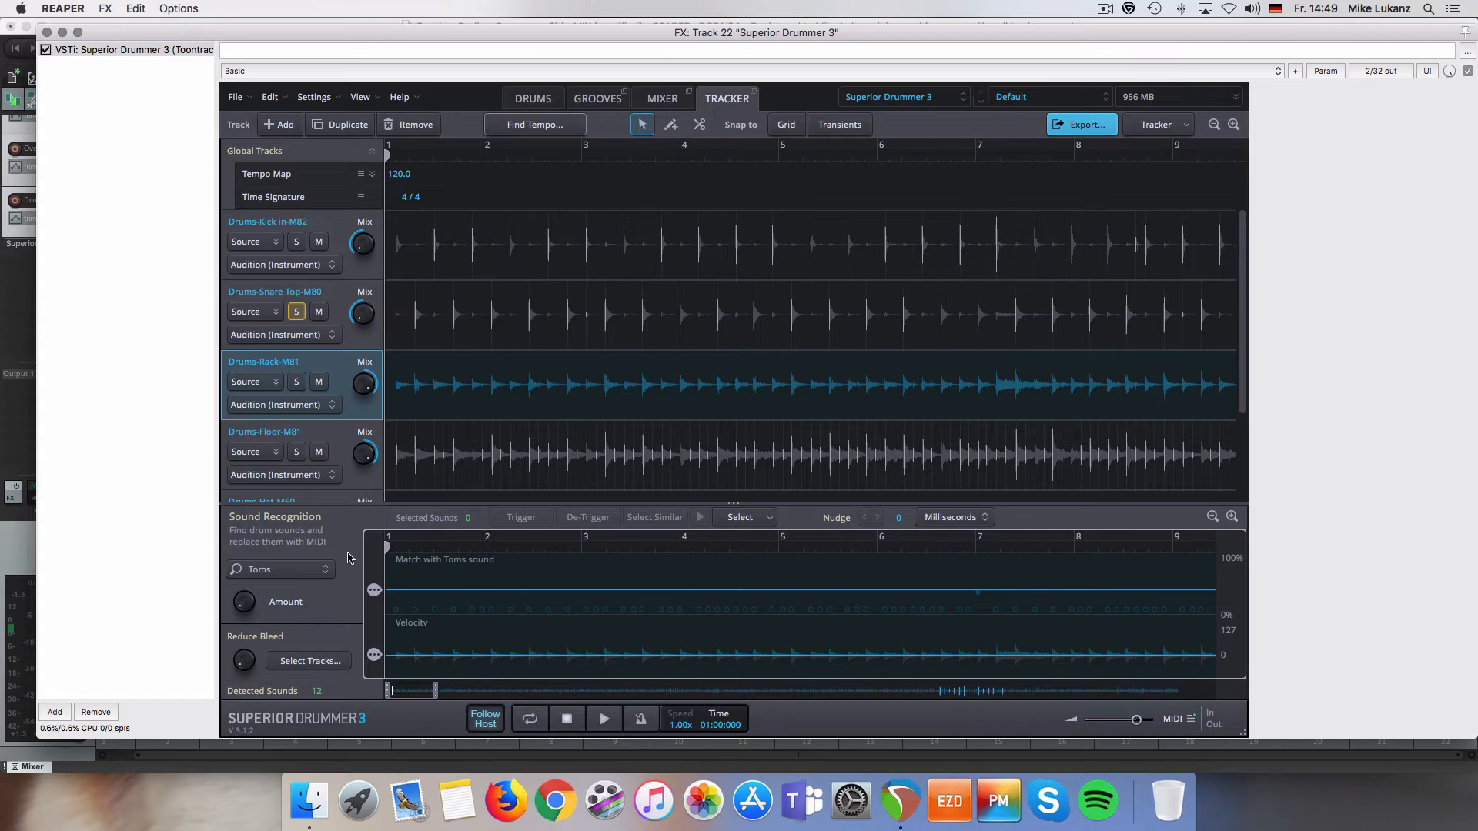
drag(425, 685, 451, 686)
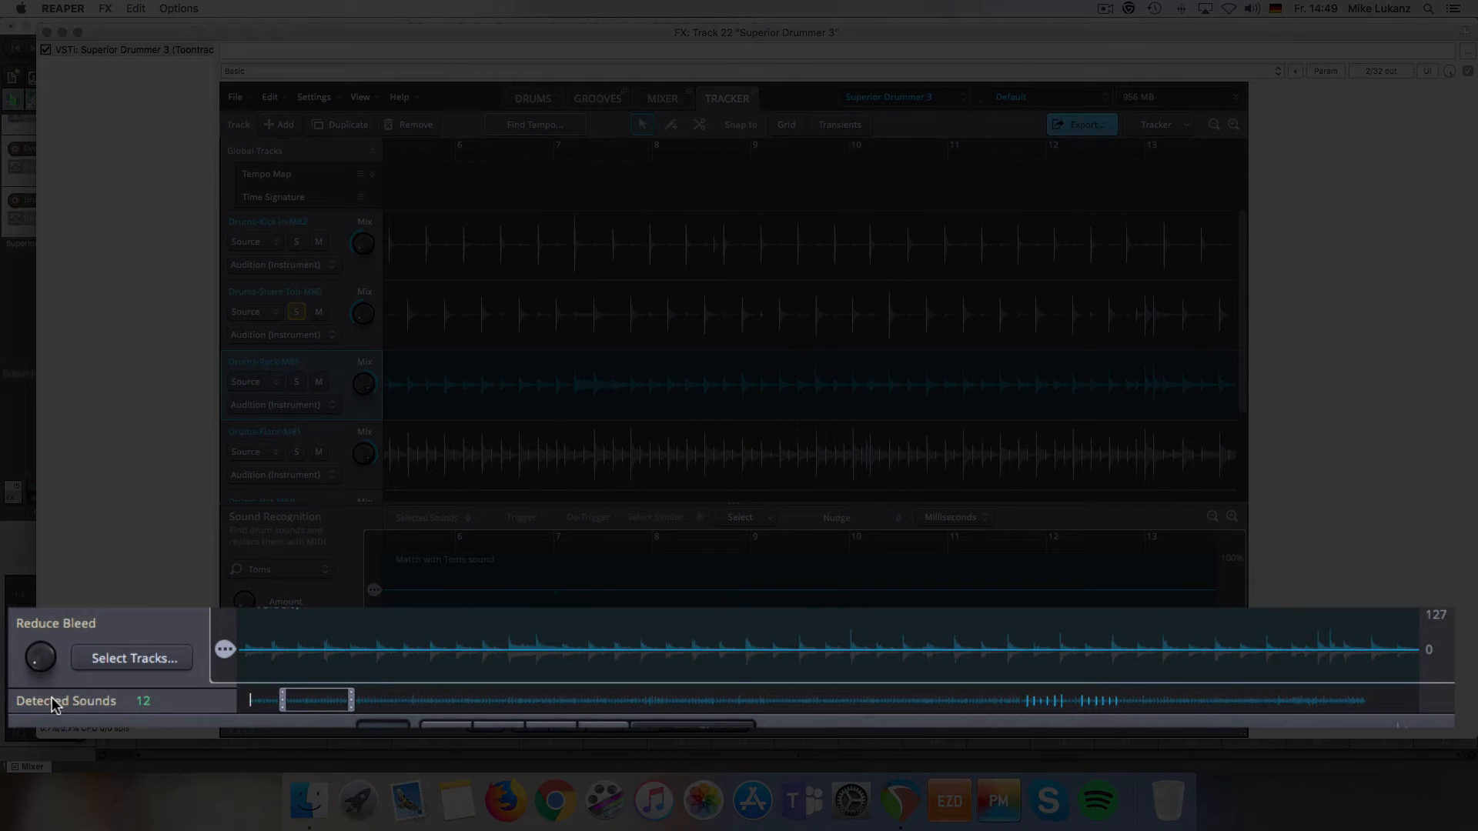
drag(326, 701, 958, 691)
click(599, 154)
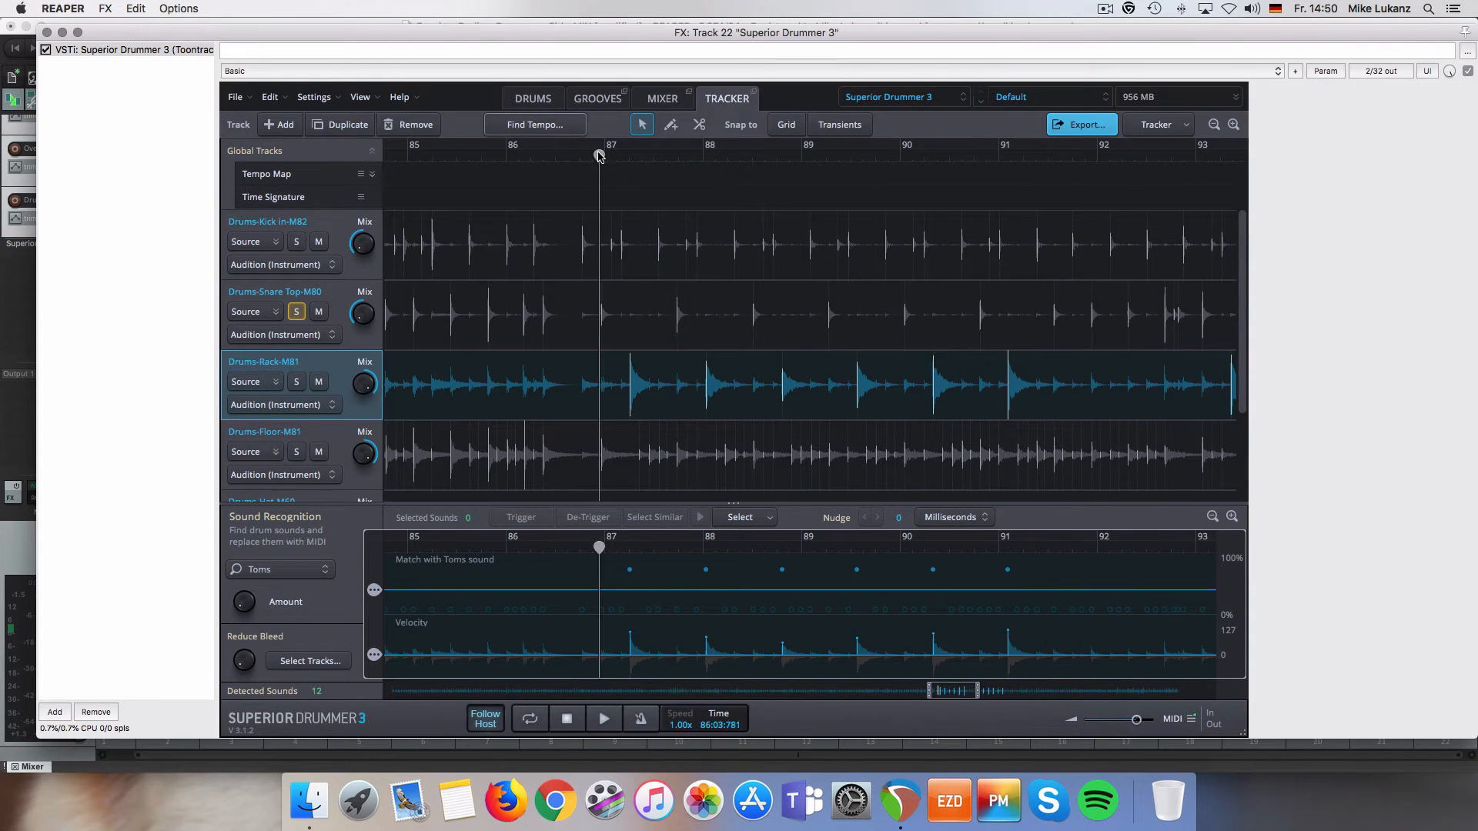
key(space)
key(space)
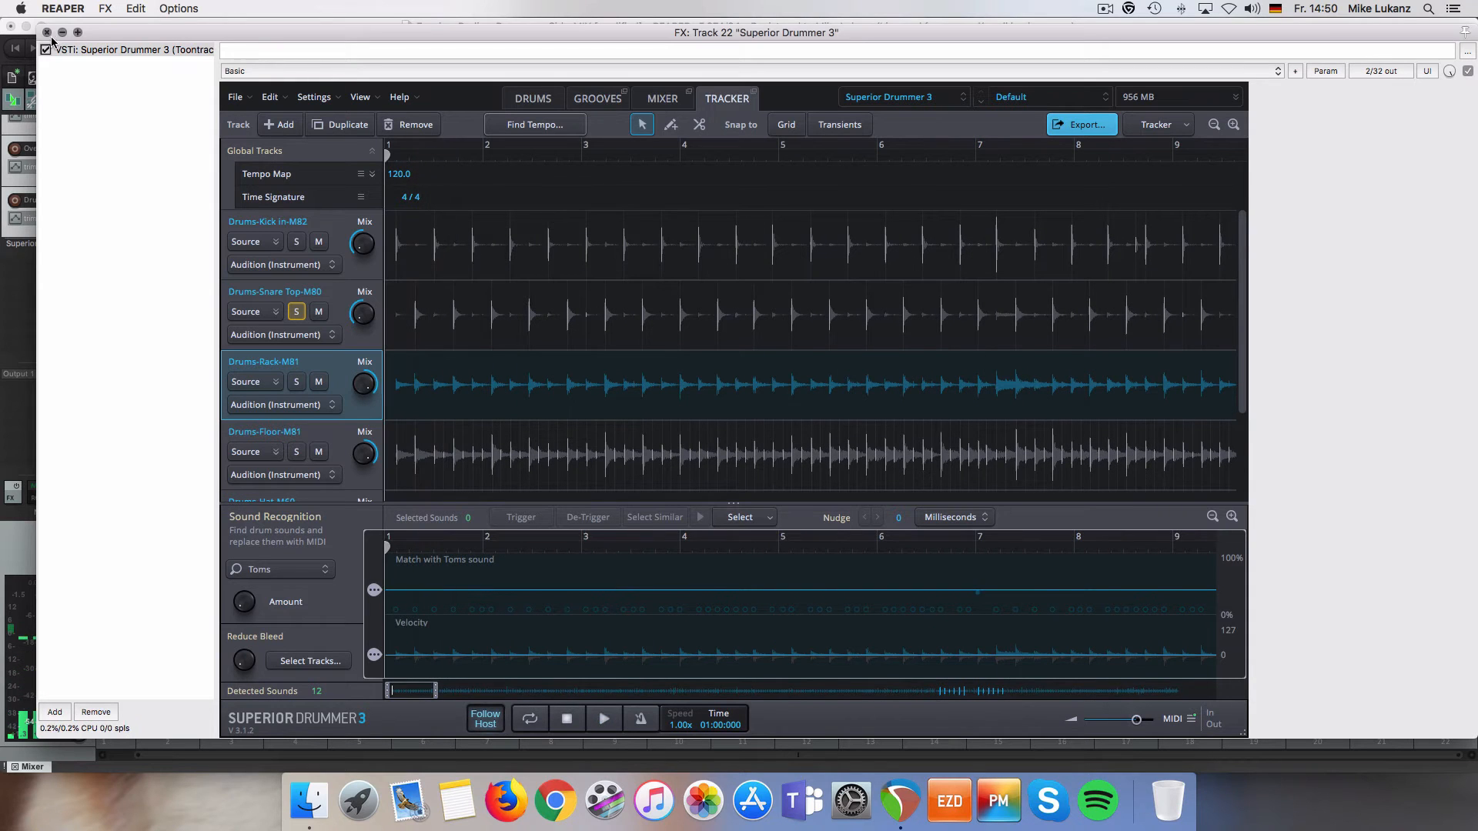
Move REAPER's playback position to the Bridge marker and play the rack tom passage with the Superior Drummer 3 window open
key(Escape)
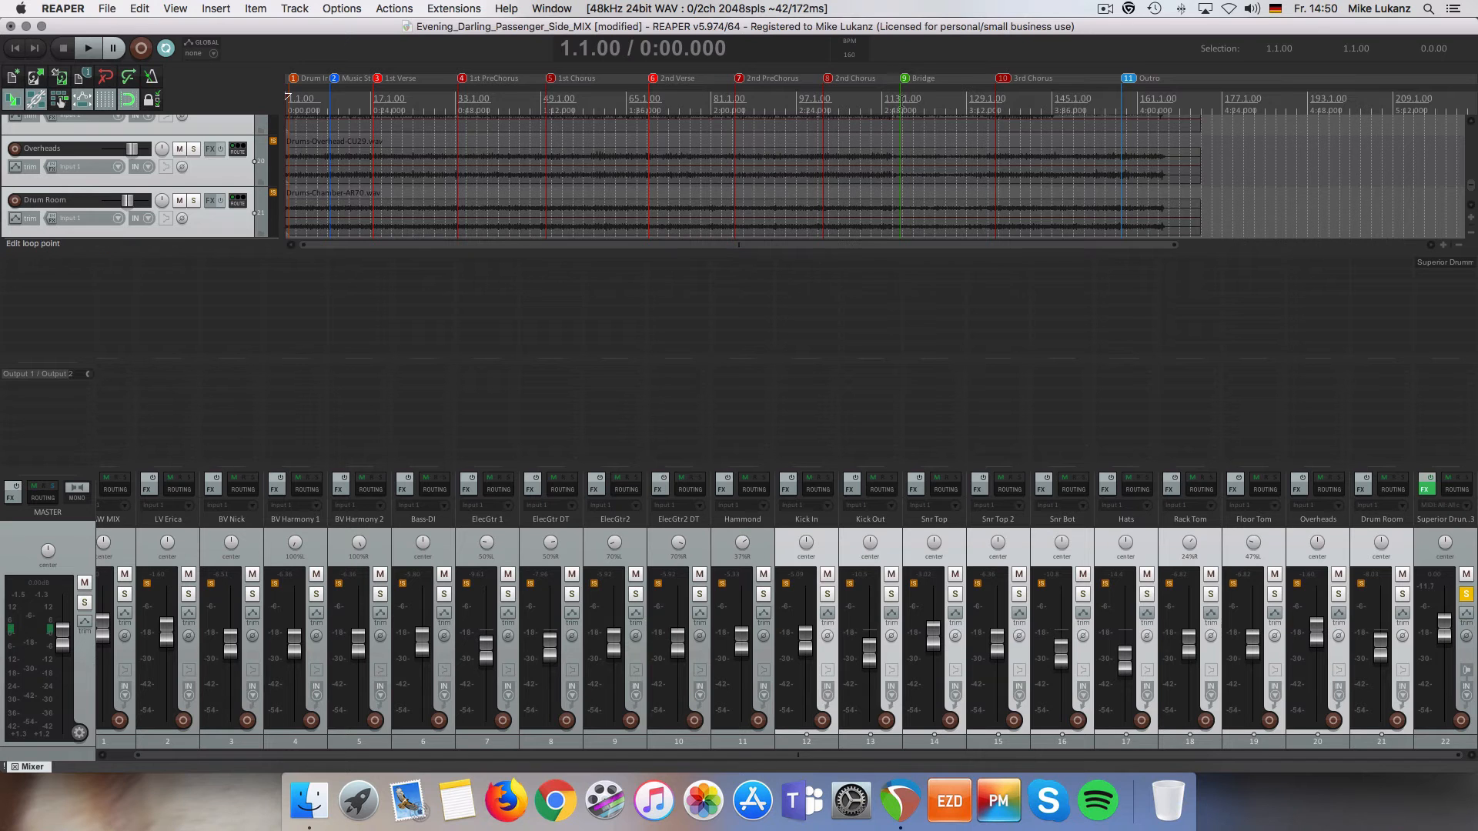
click(900, 98)
click(1425, 489)
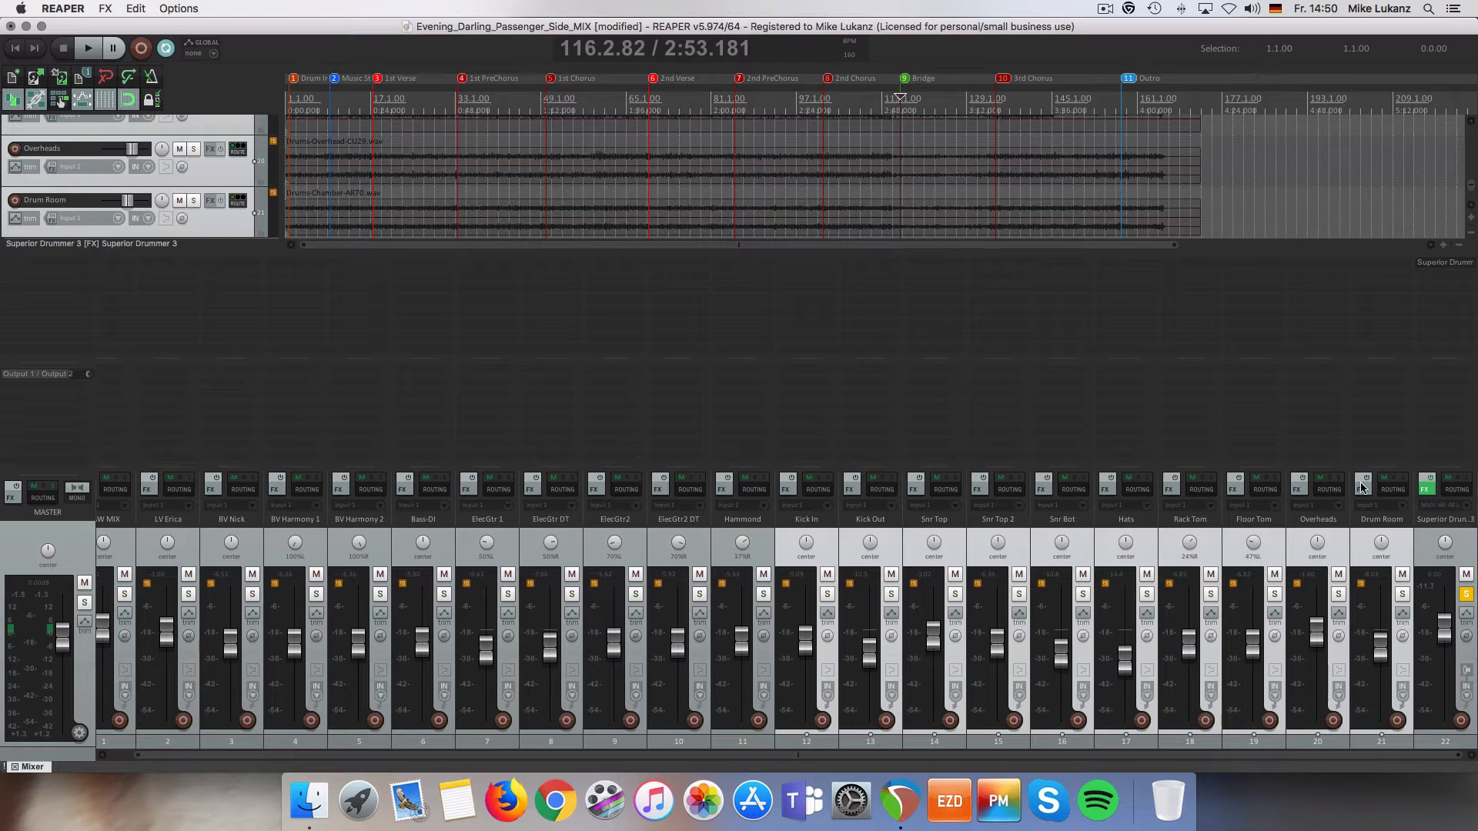
key(space)
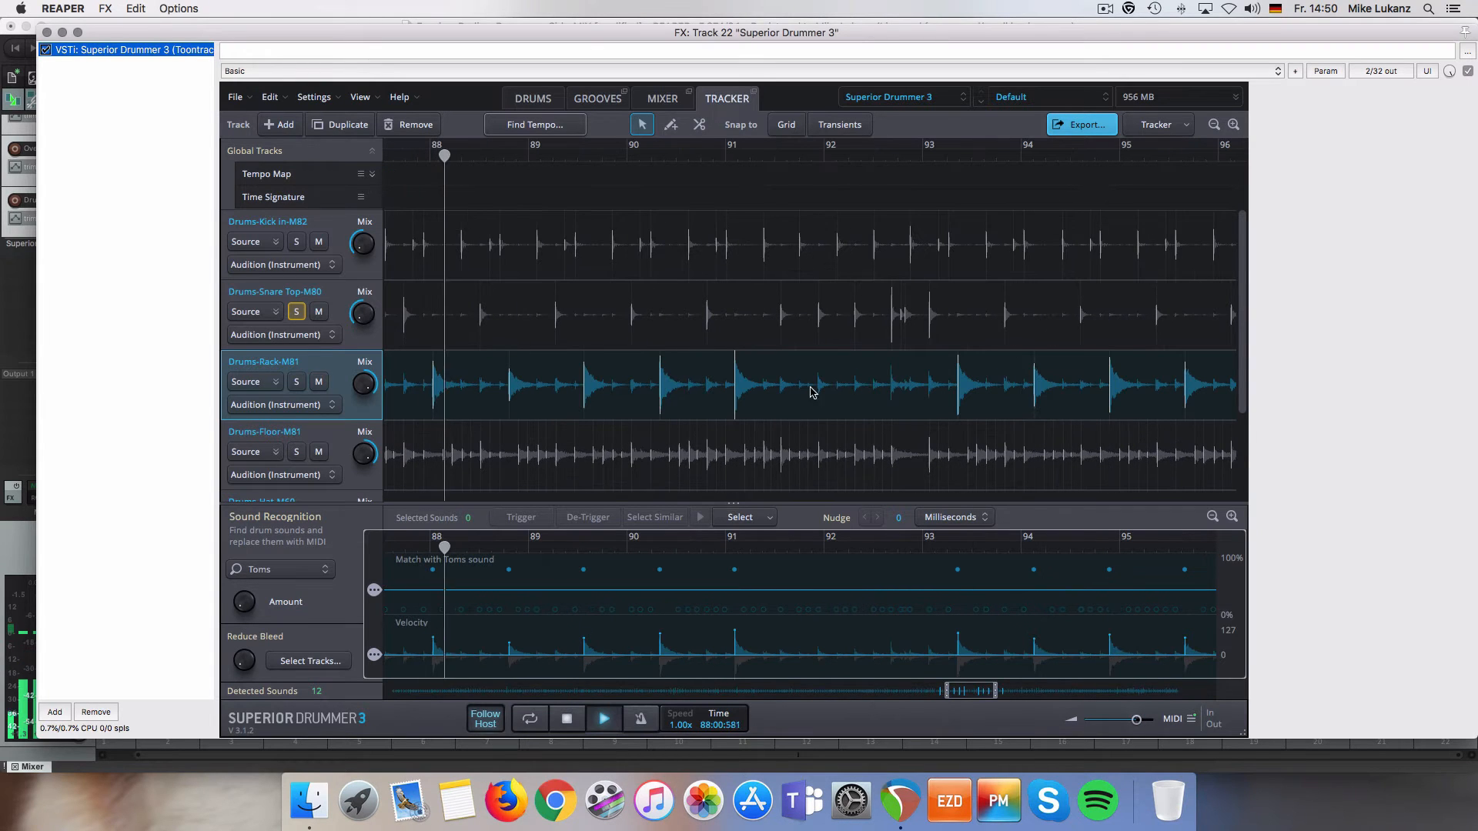
key(space)
Solo the Drums-Rack-M81 track as well and play back its tom hits from bar 88
click(296, 381)
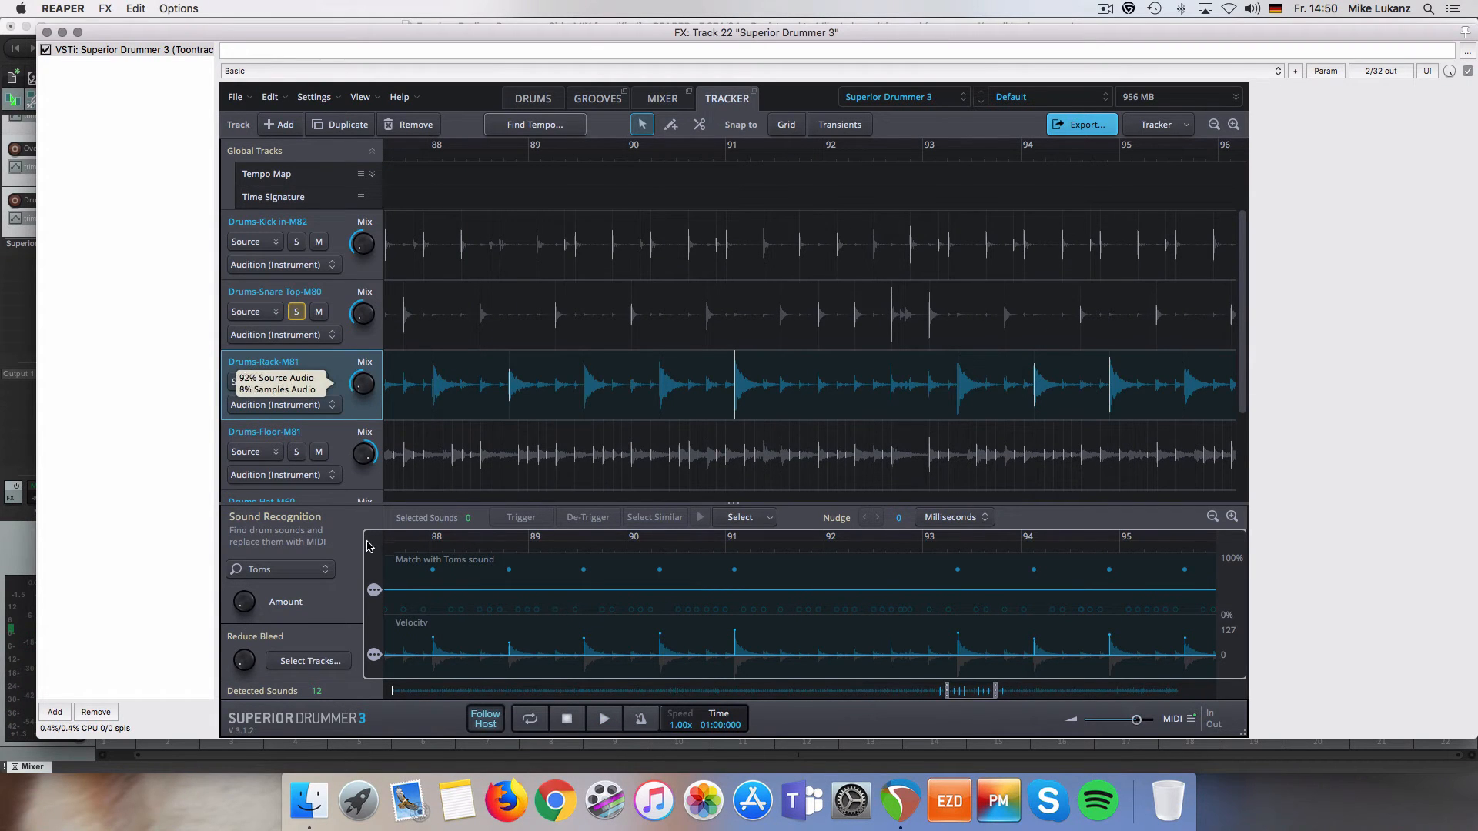
key(space)
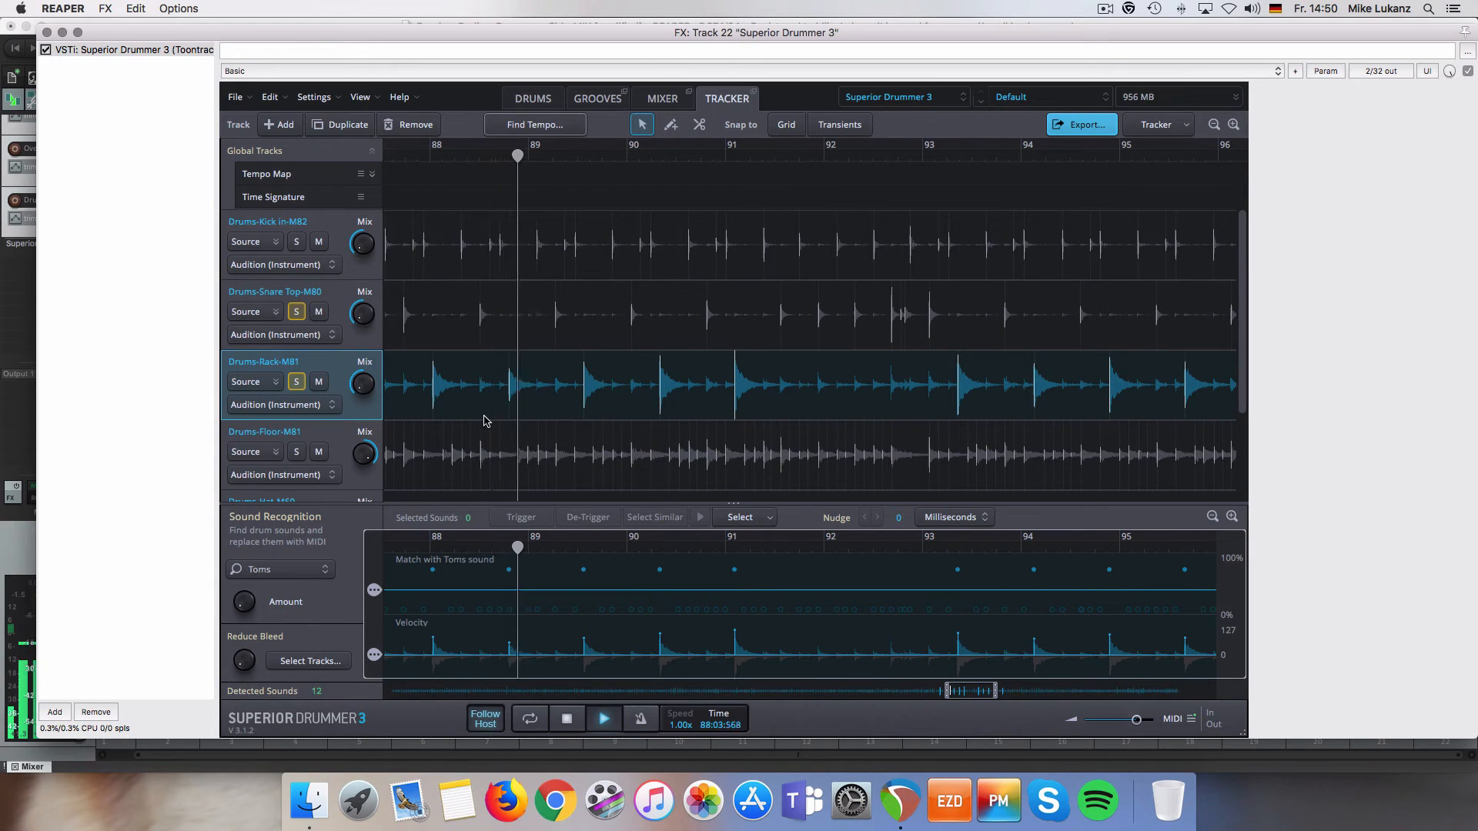
key(space)
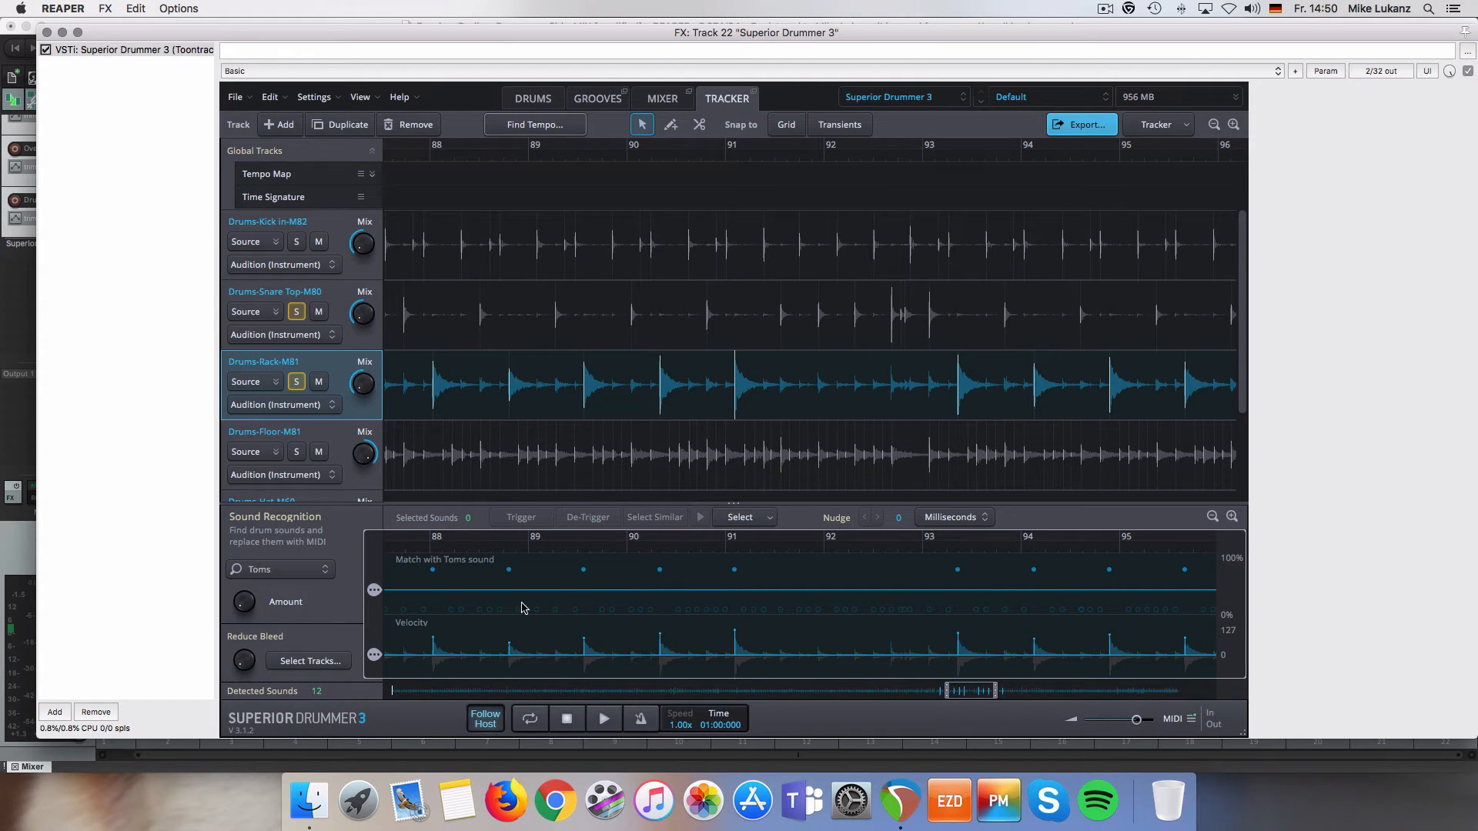
Try manually triggering the undetected hit just before bar 89 on the rack tom track, and de-trigger it
click(481, 610)
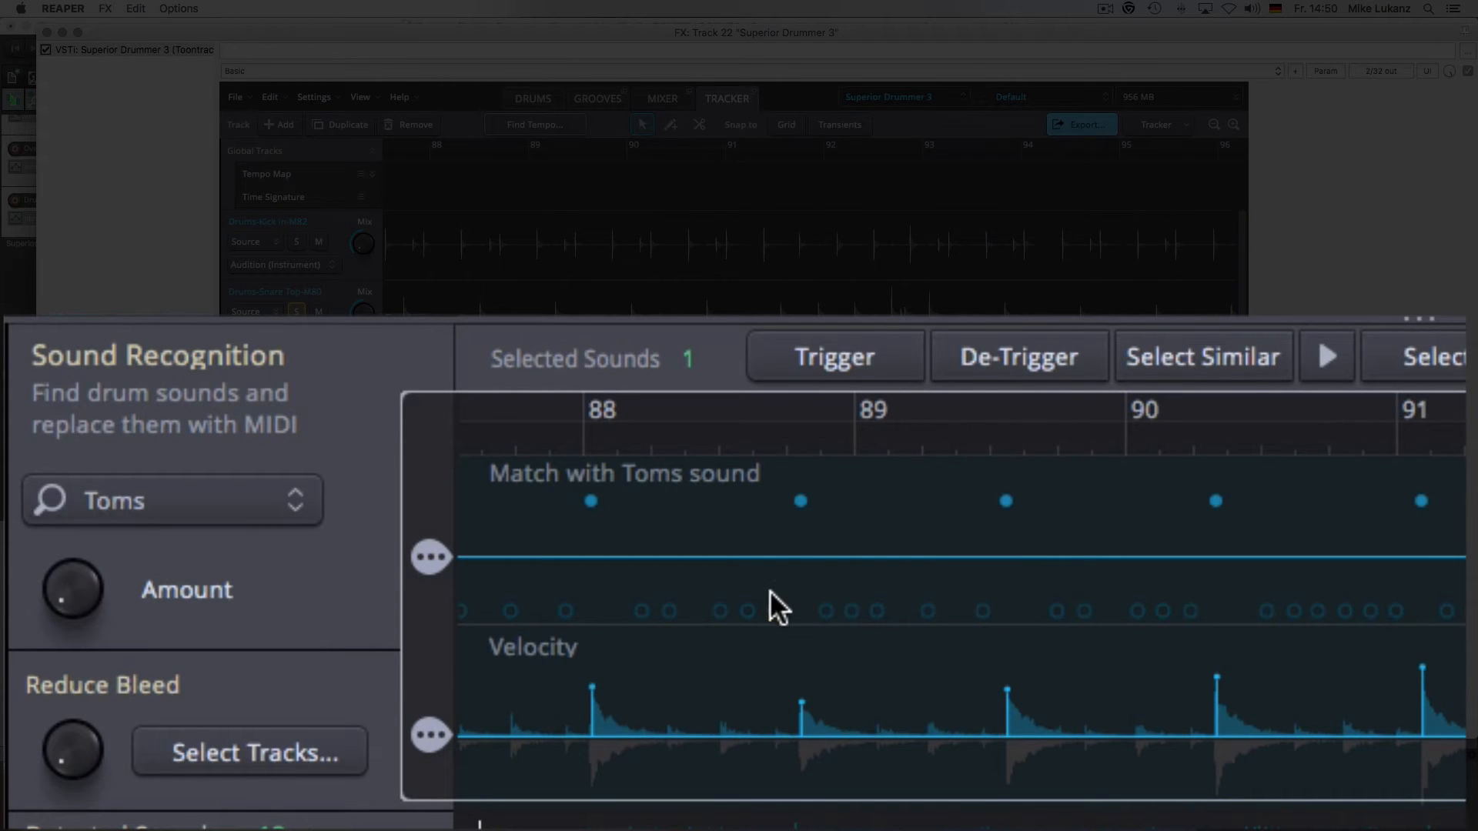
click(884, 367)
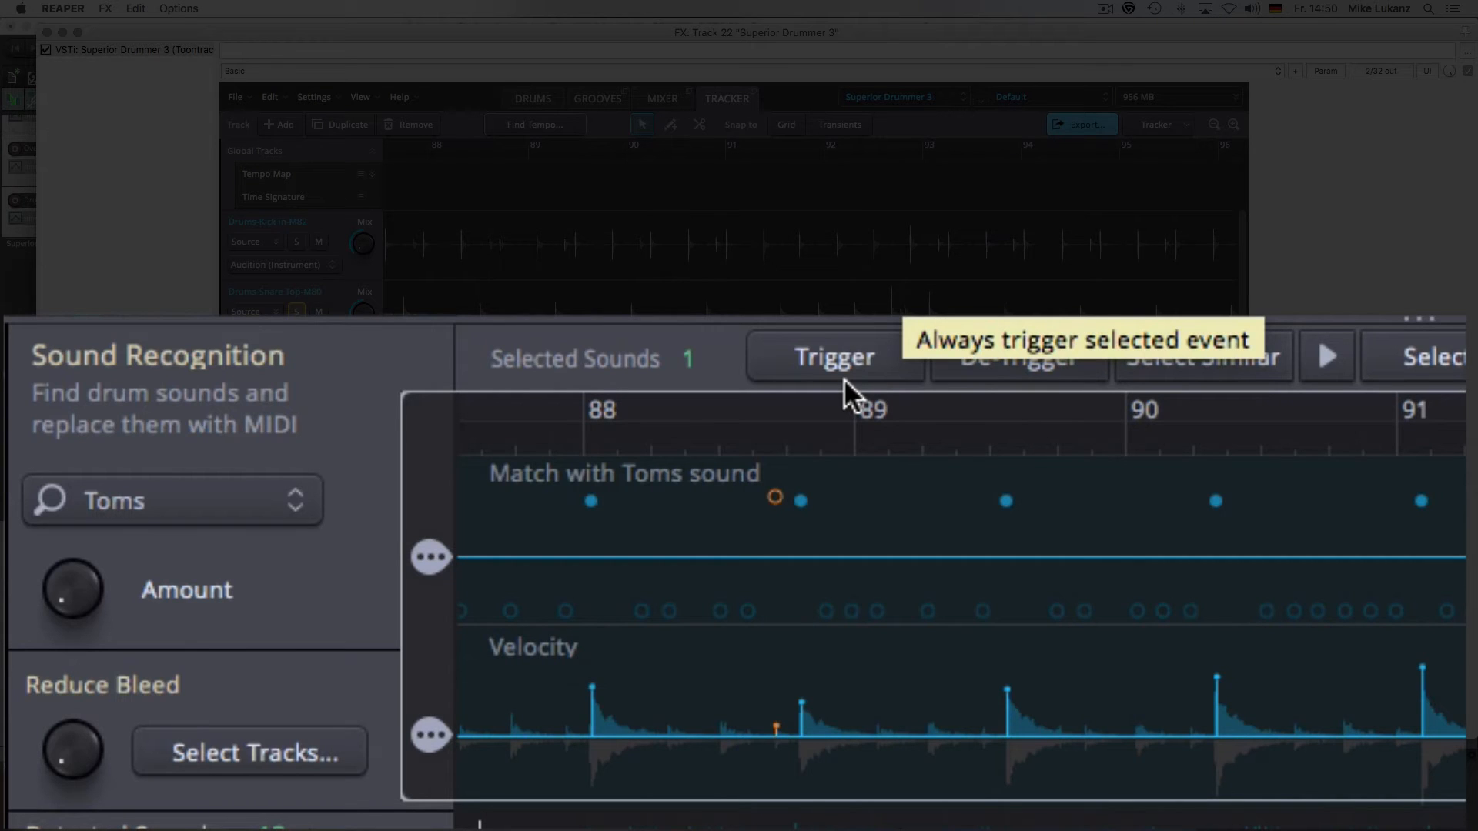
mouse_move(773, 484)
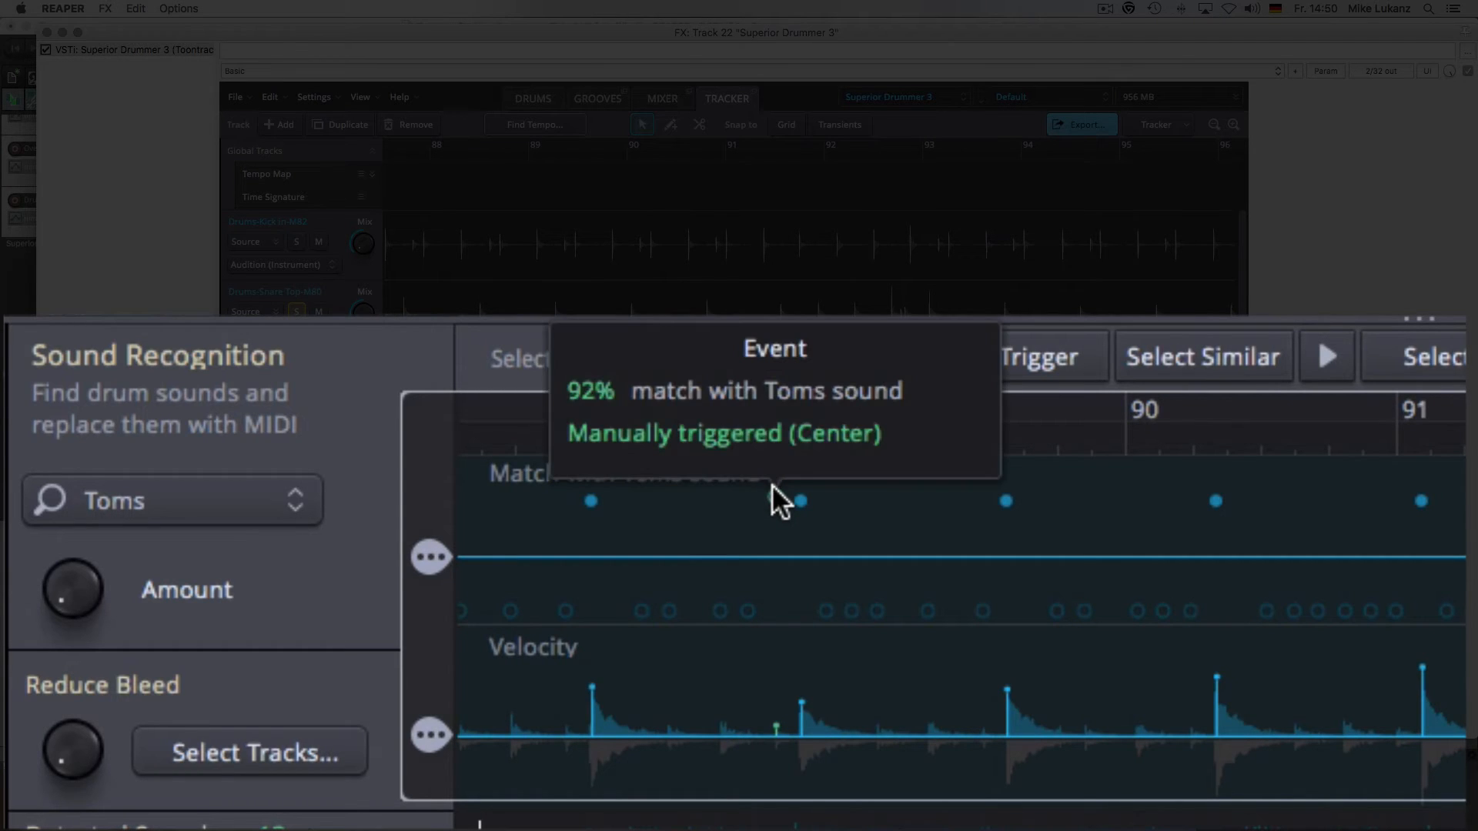
click(771, 485)
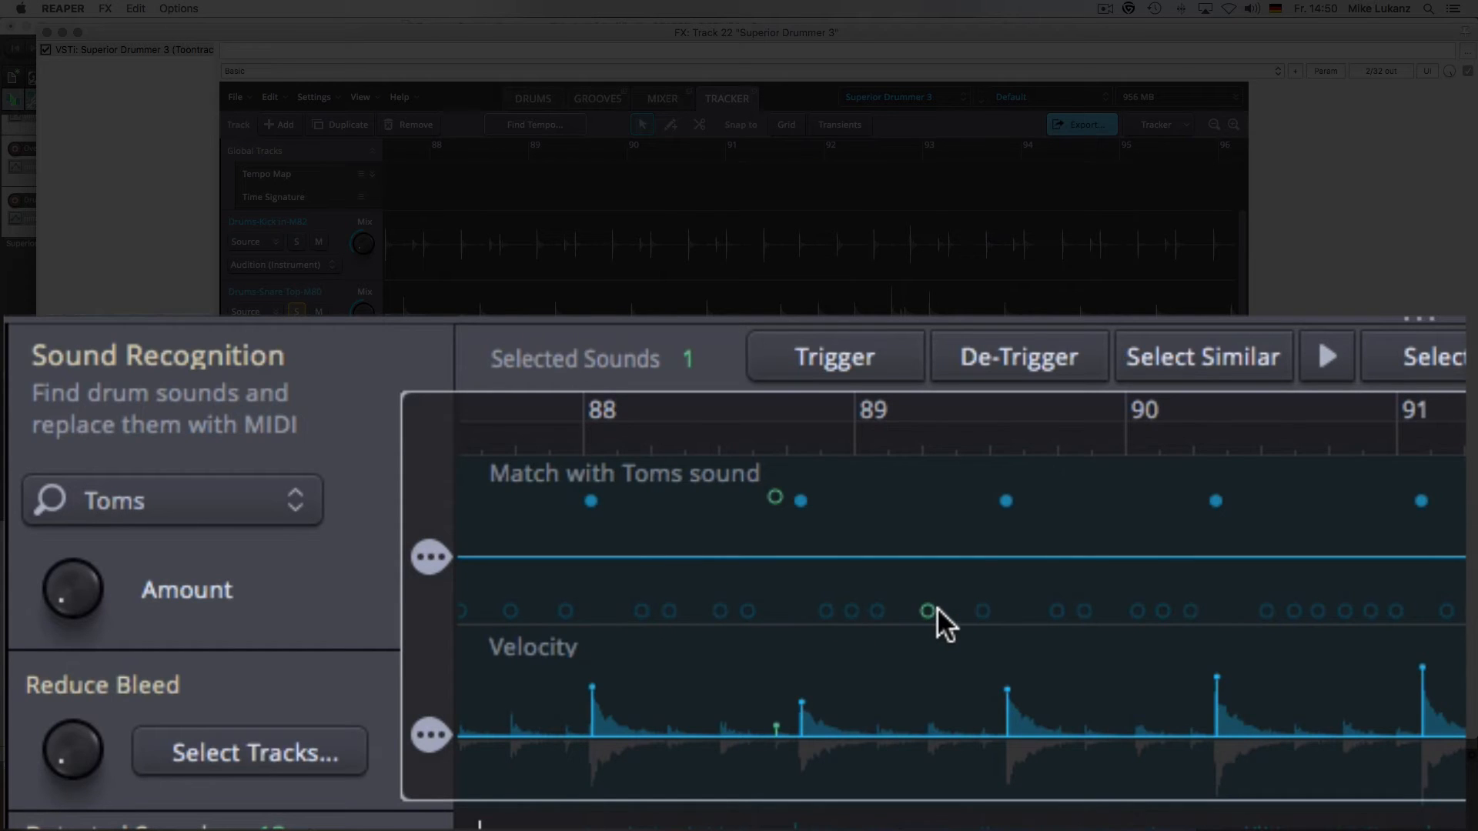
click(773, 498)
click(994, 359)
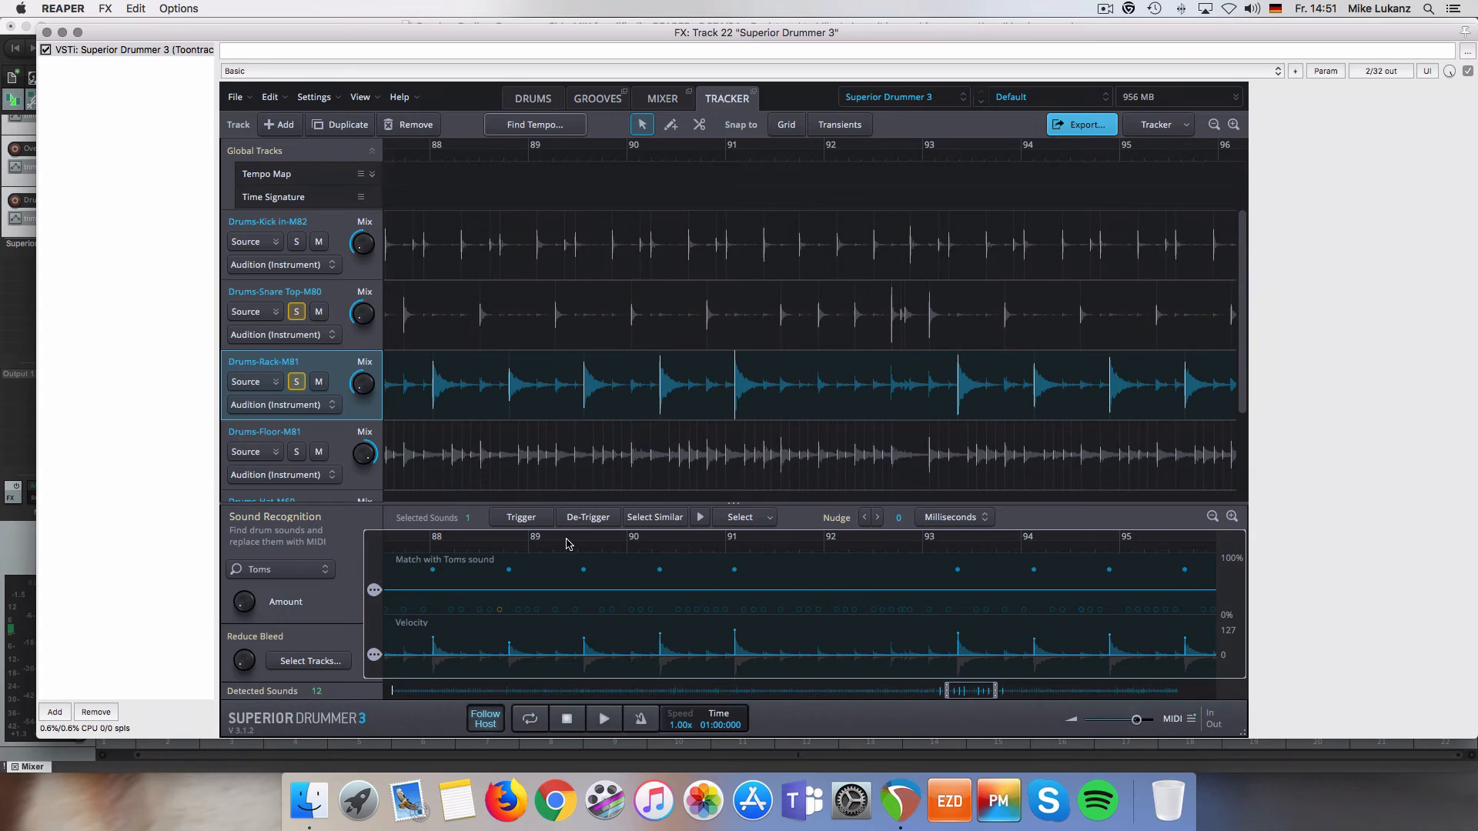
Solo Drums-Floor-M81 in place of the Snare Top and Rack tracks and inspect its individual Toms hits above and below the threshold
click(344, 461)
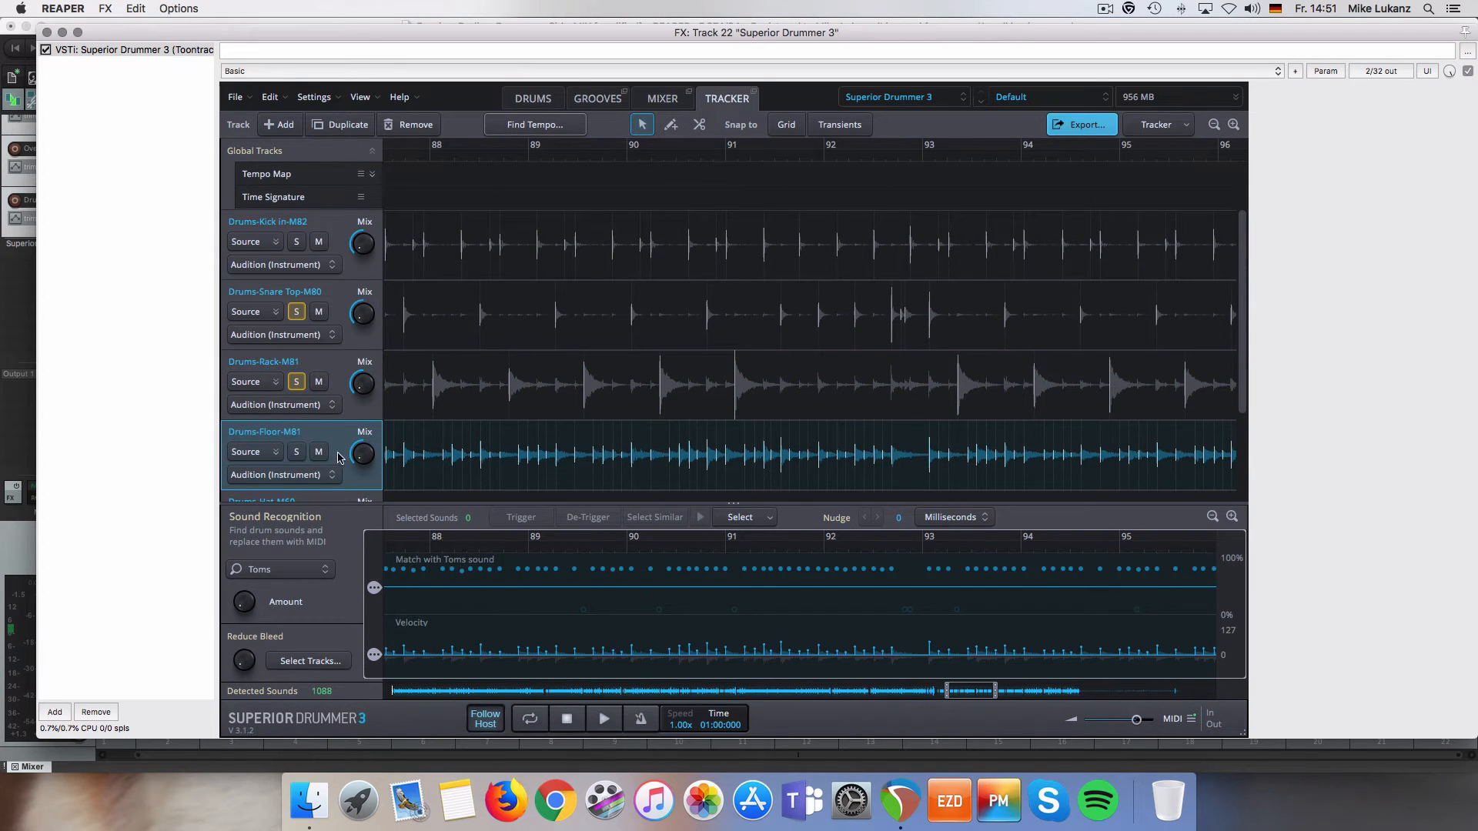
click(297, 451)
click(296, 382)
click(297, 312)
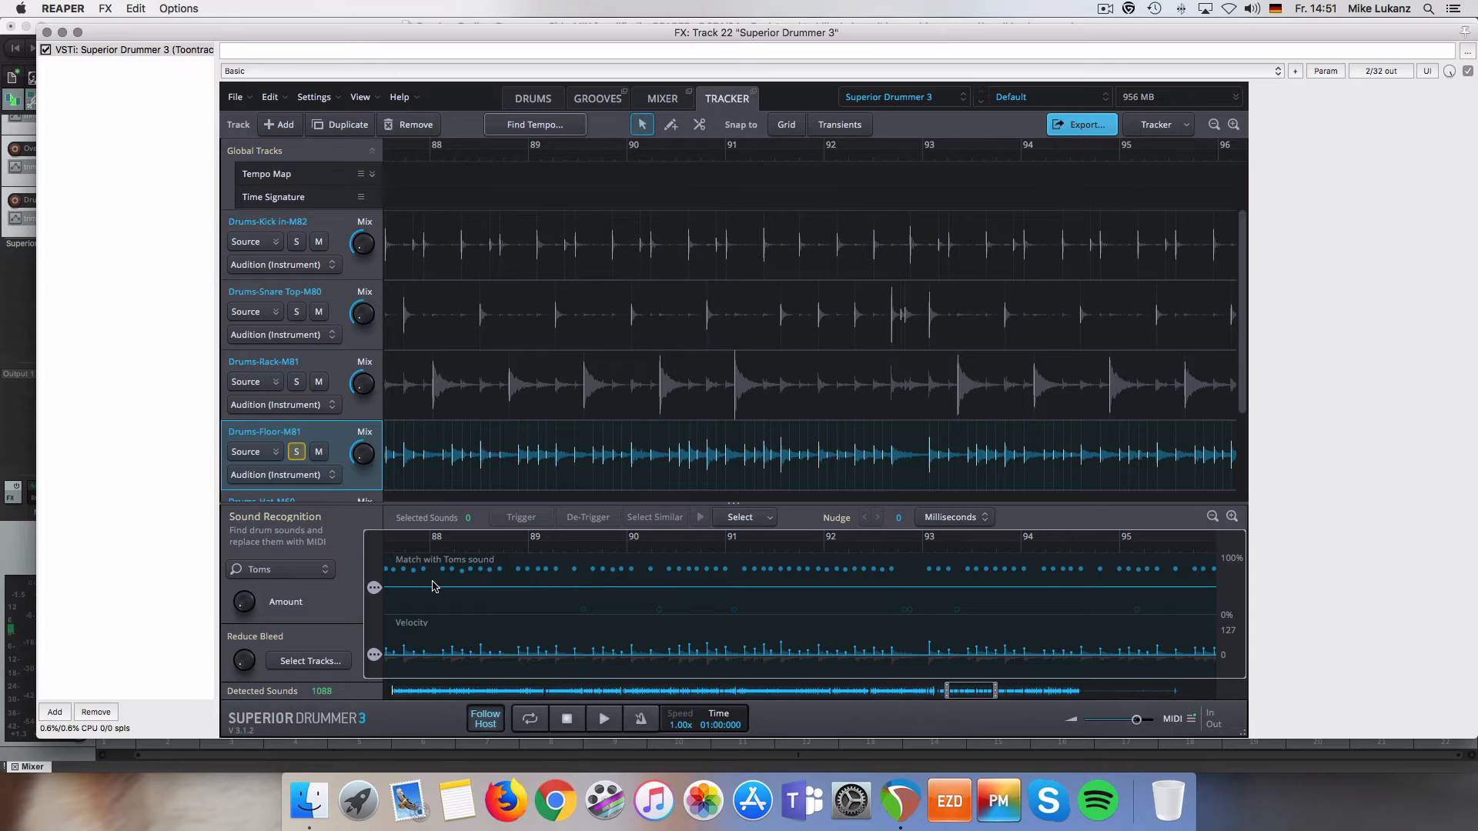
click(424, 569)
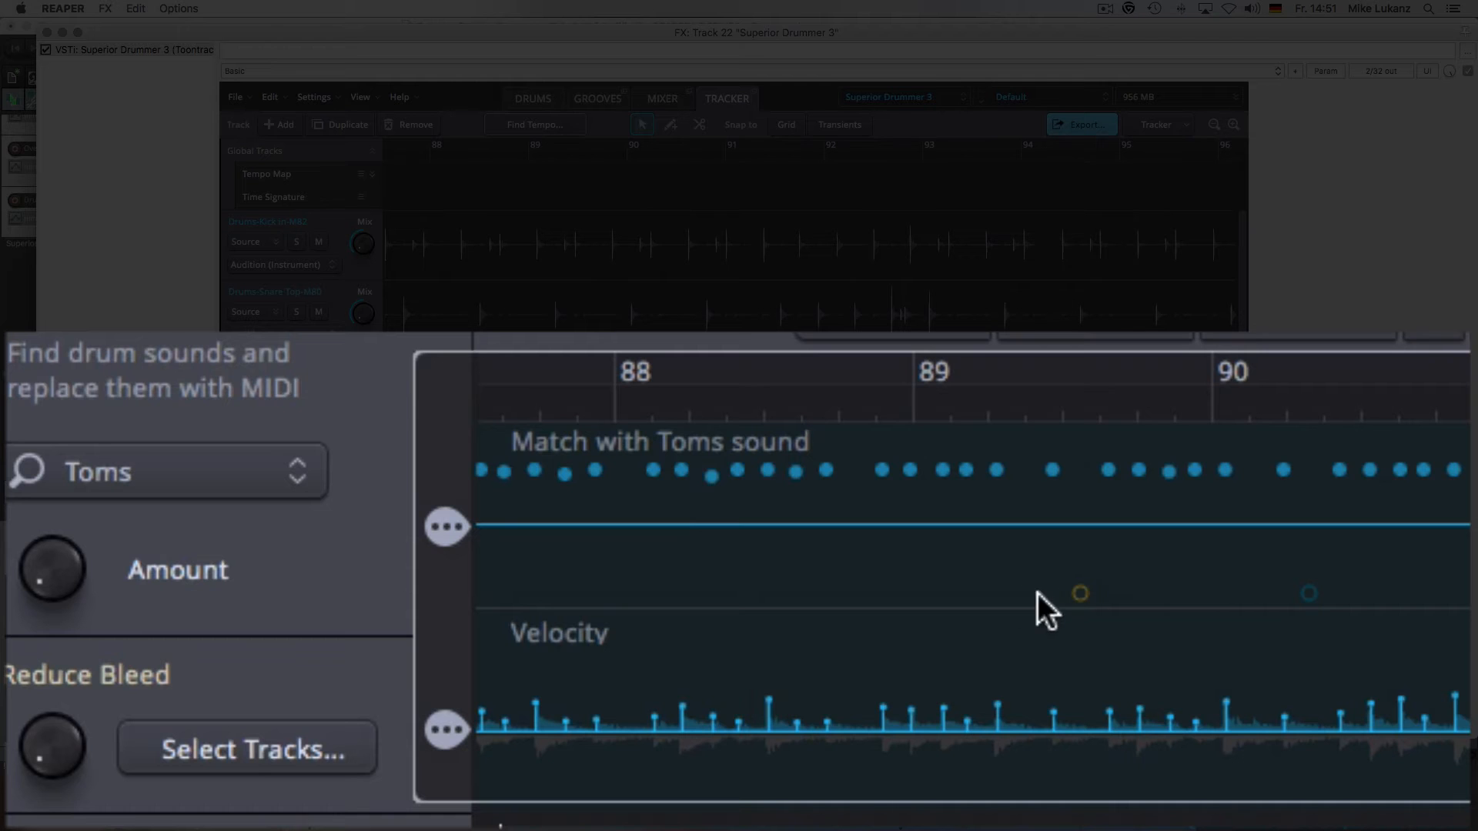
click(1309, 595)
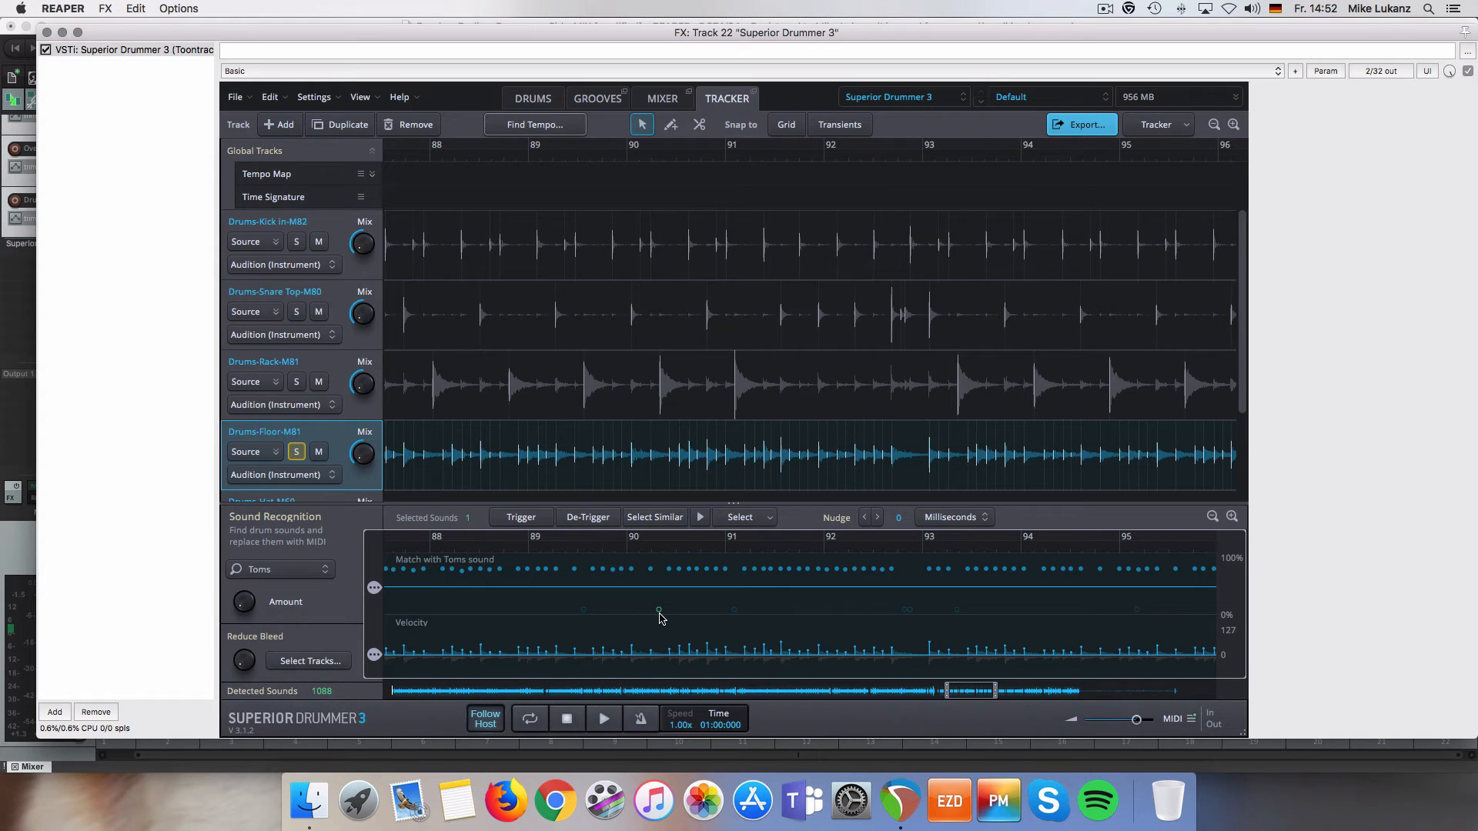
Unsolo Drums-Floor-M81 and review the replacement sounds available for its Toms
click(298, 453)
drag(1240, 344, 1239, 335)
click(283, 569)
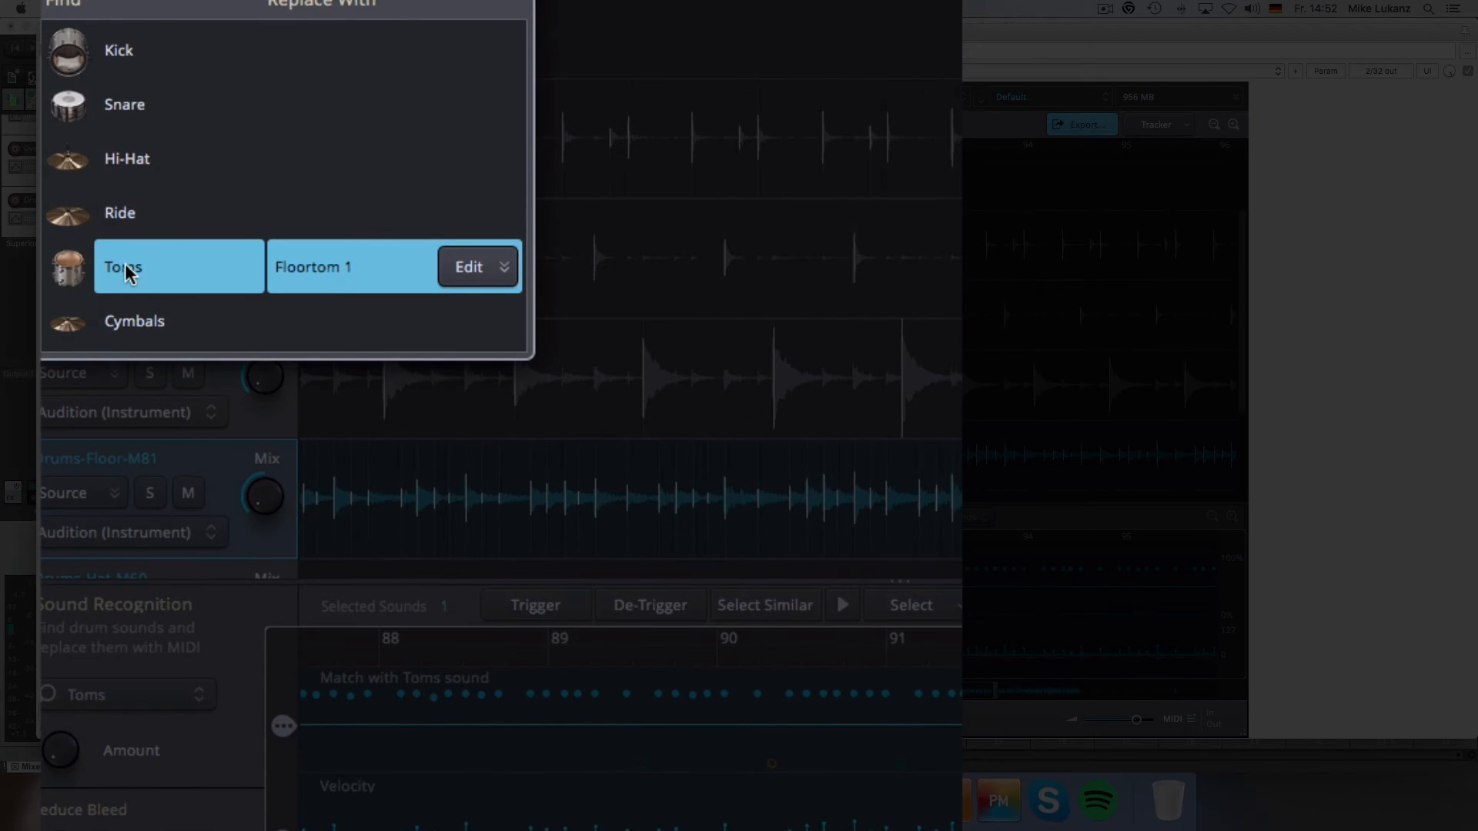
click(459, 271)
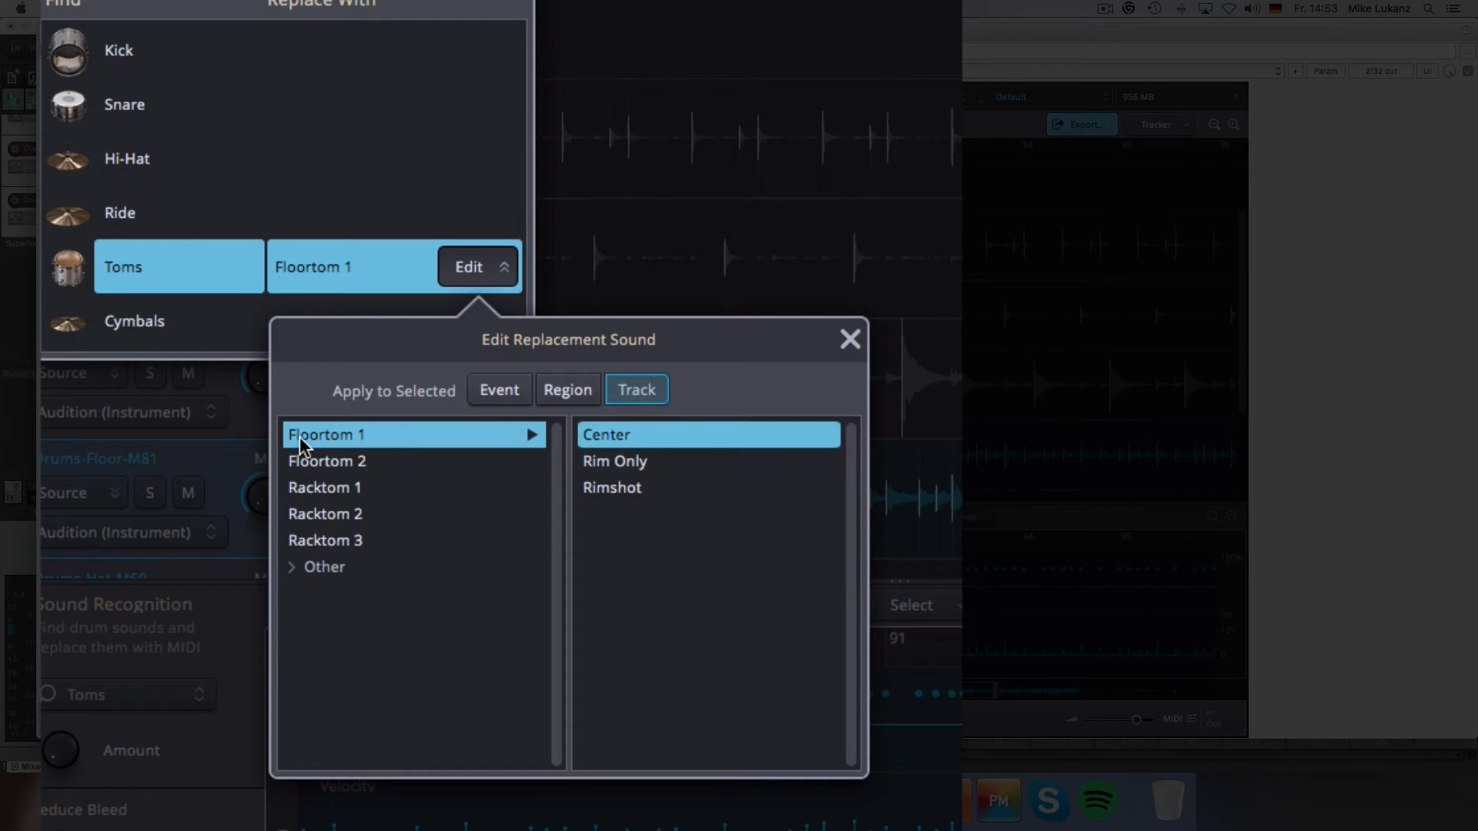
click(848, 340)
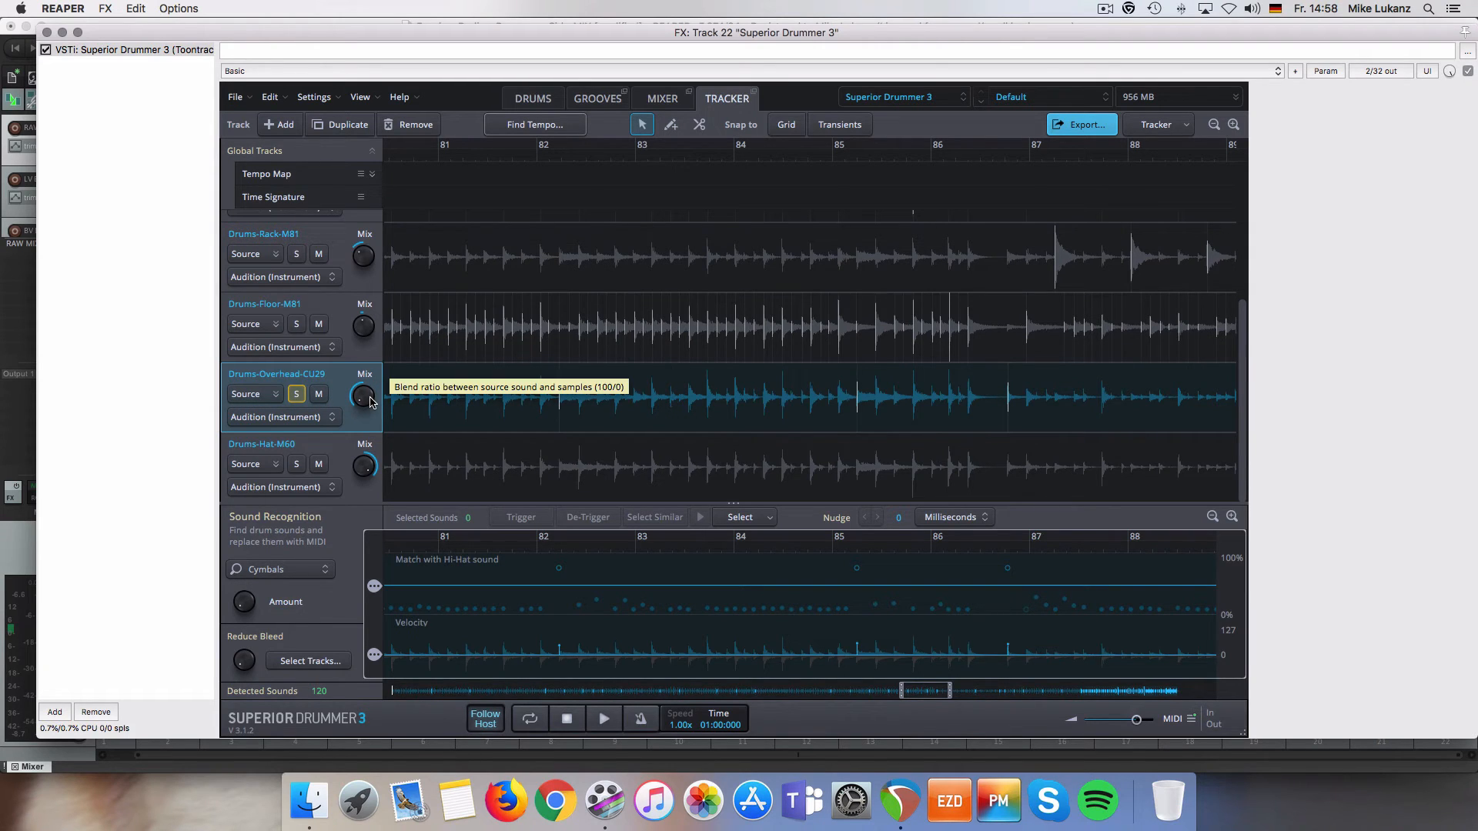
Play back the soloed Drums-Overhead-CU29 track around bar 85 and select the detected cymbal hit just after bar 82
key(space)
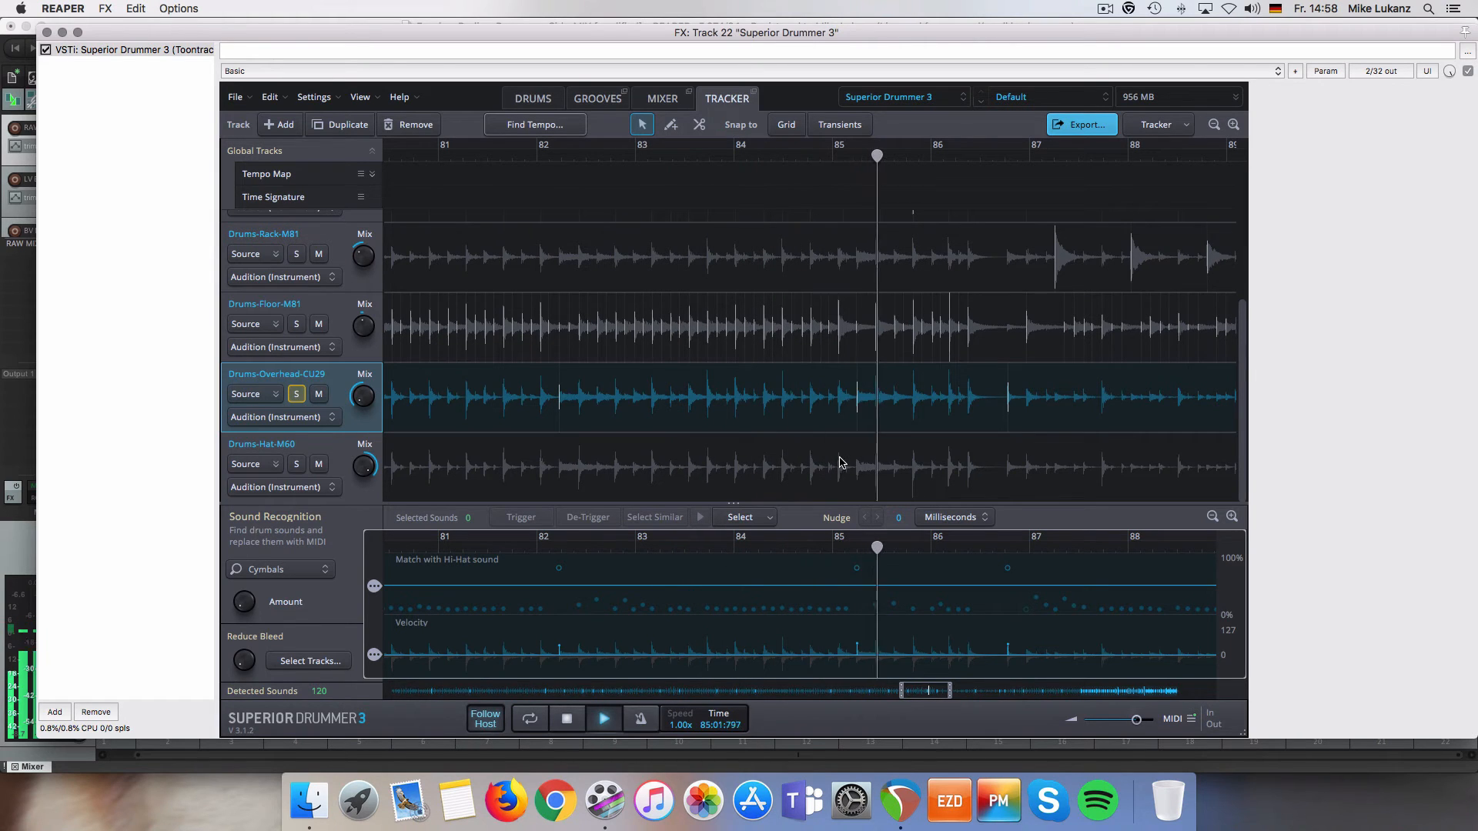
key(space)
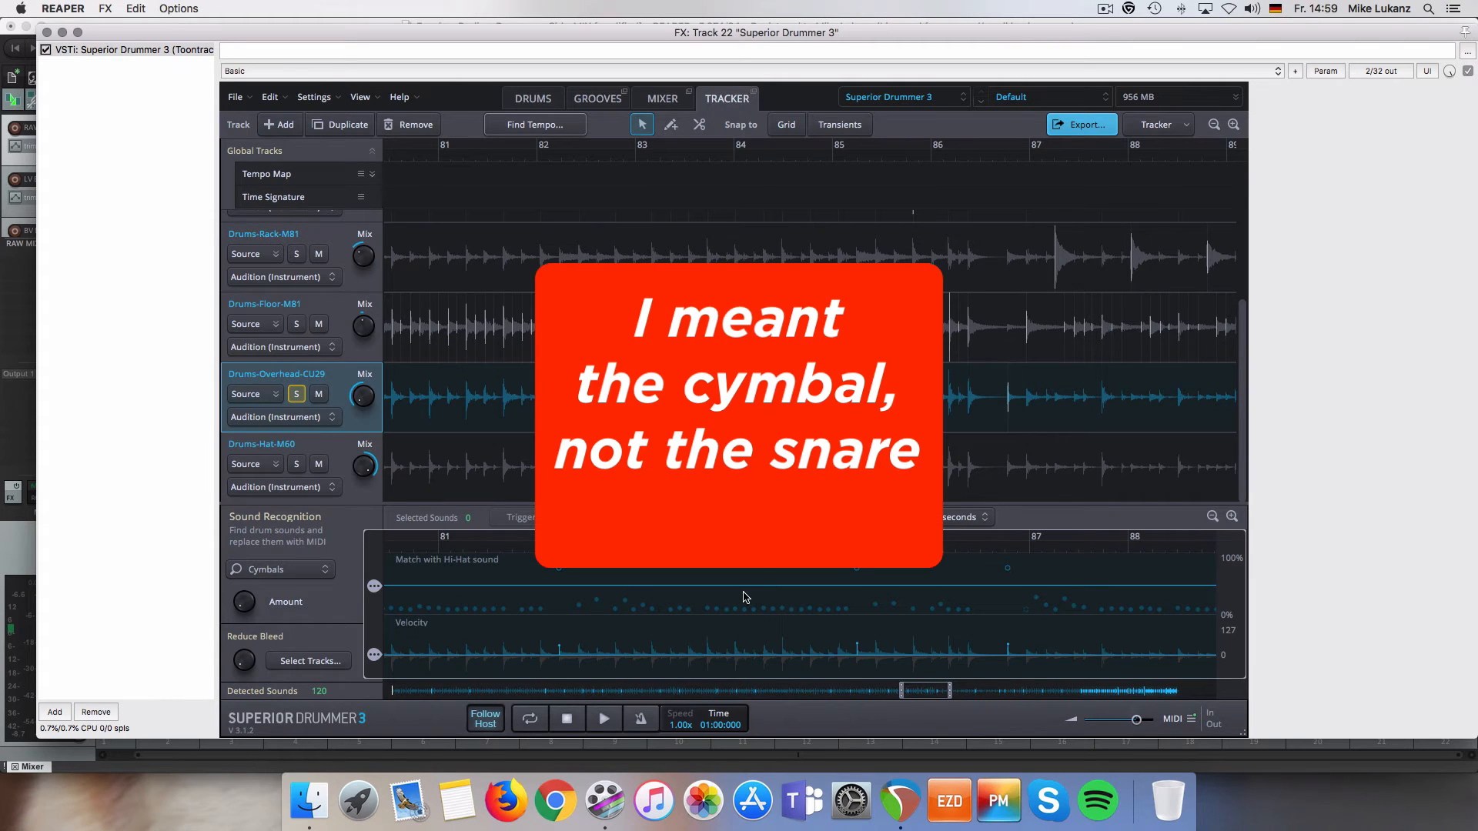
click(560, 569)
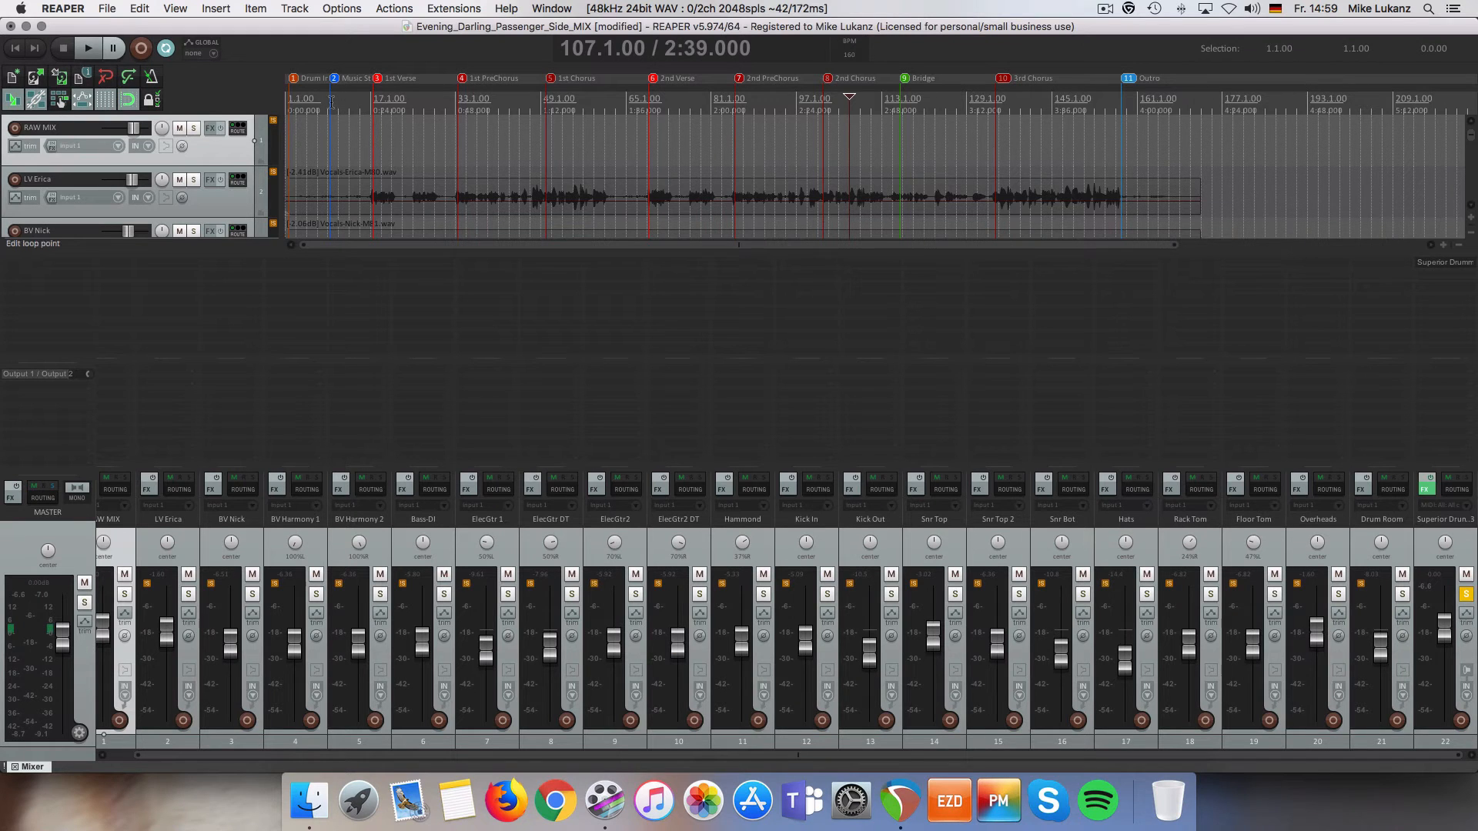
Move REAPER's playback position to marker 2, reopen Superior Drummer 3 and play the overhead track through the cymbal hit at bar 13
click(329, 101)
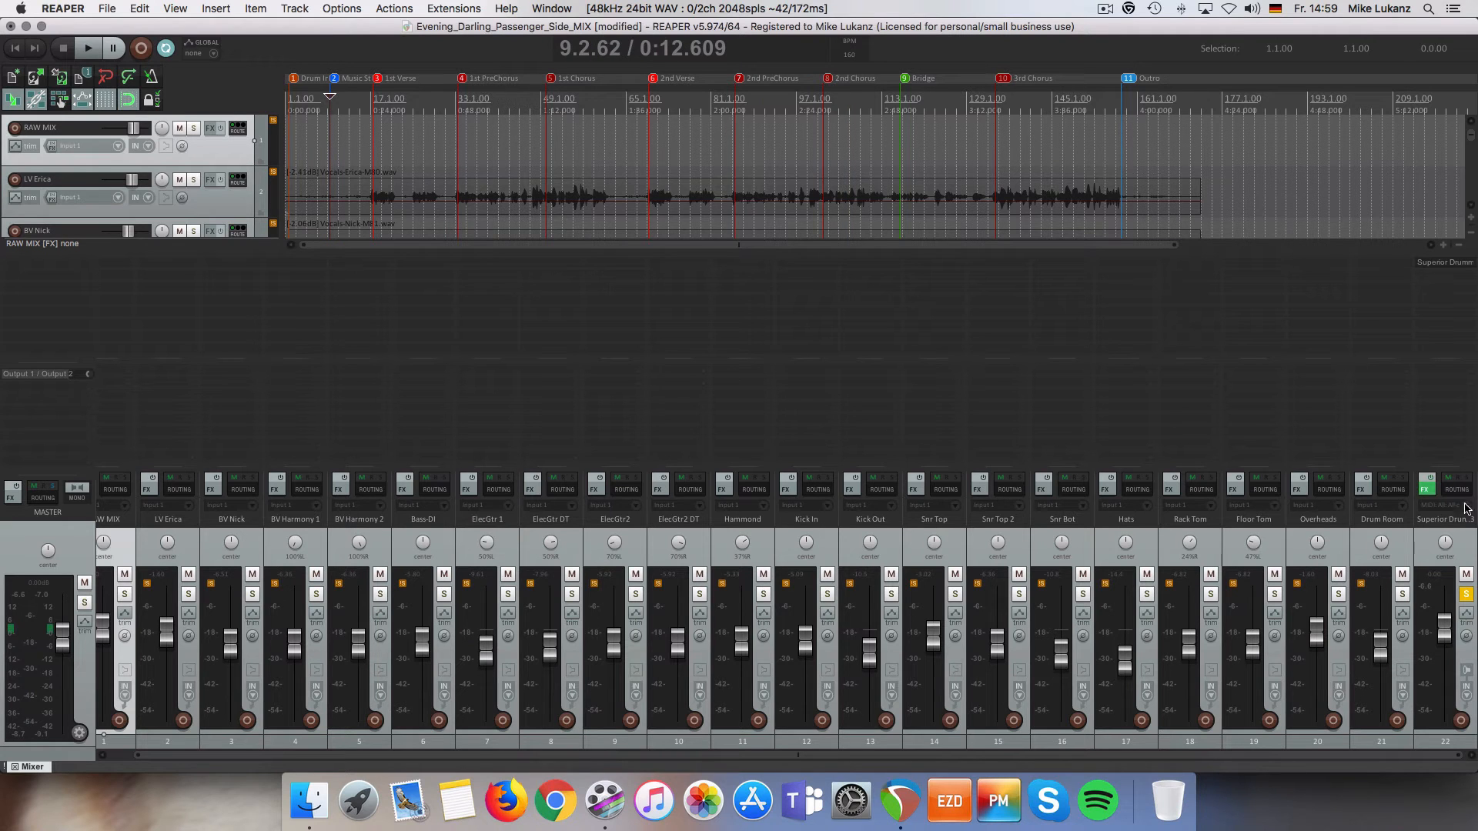
click(1426, 489)
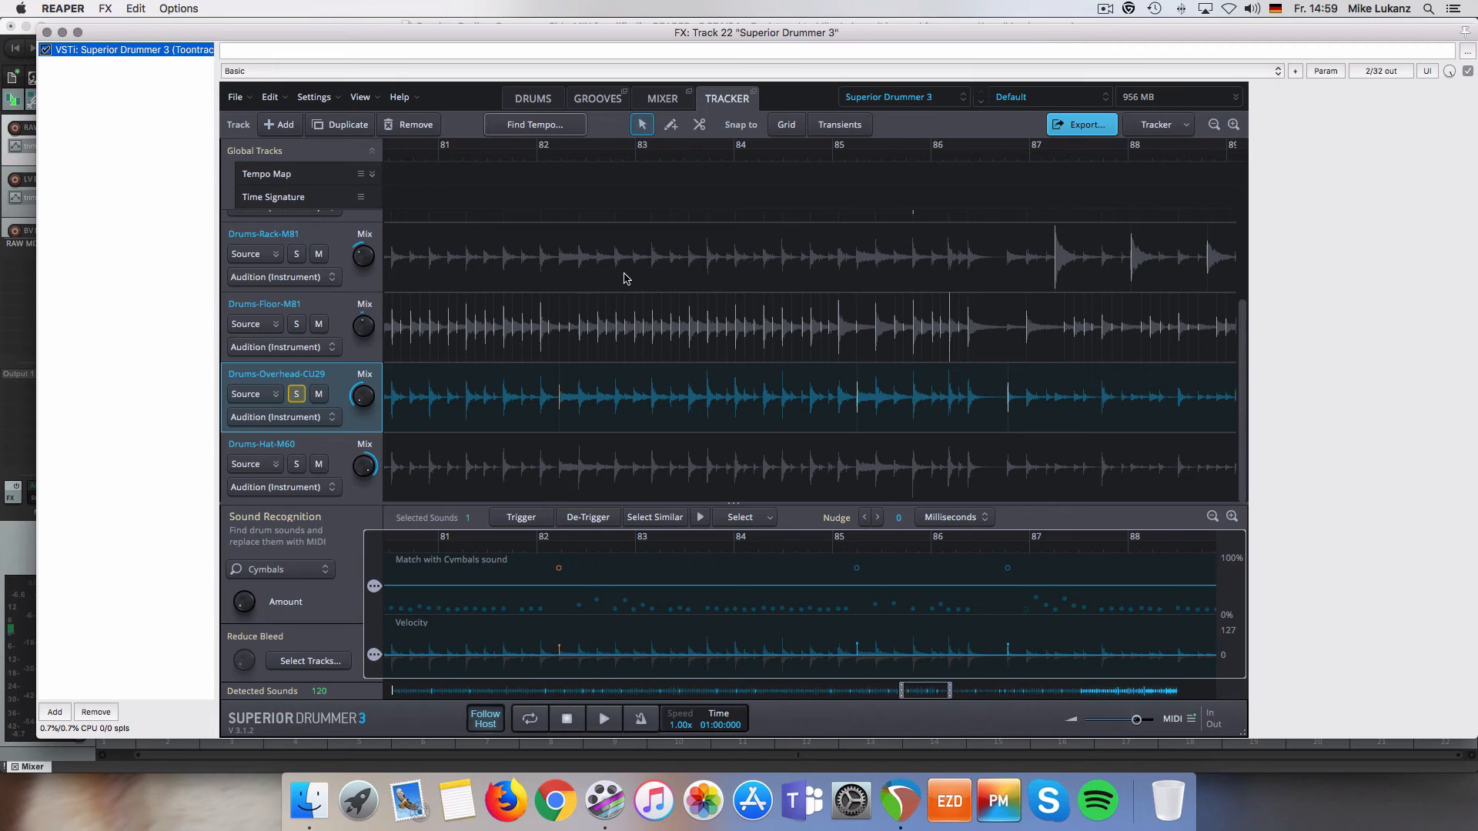
key(space)
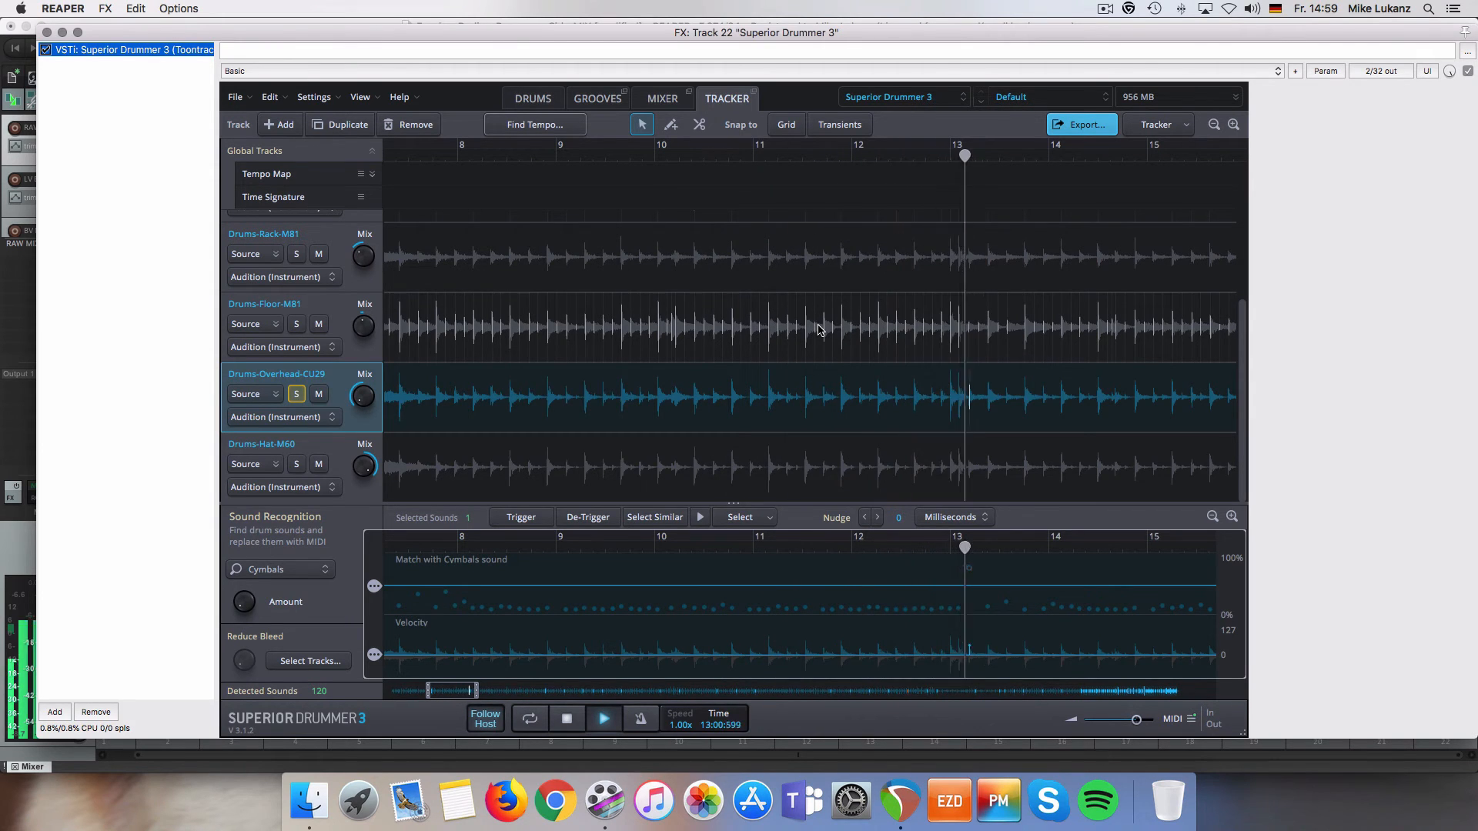
key(space)
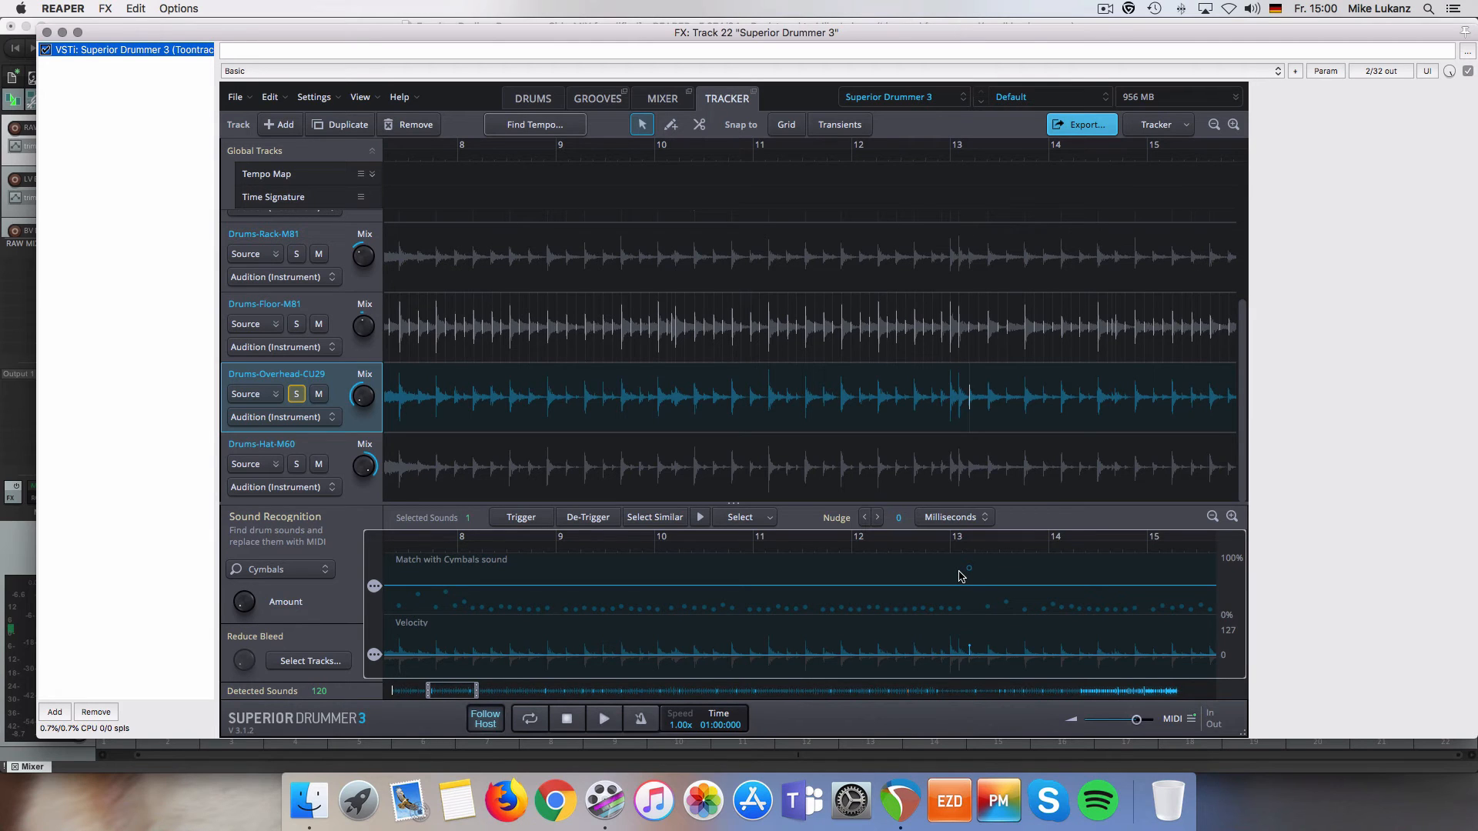
Turn the Drums-Overhead-CU29 mix toward the samples and replay the passage around the cymbal hit at bar 13
drag(362, 412, 393, 276)
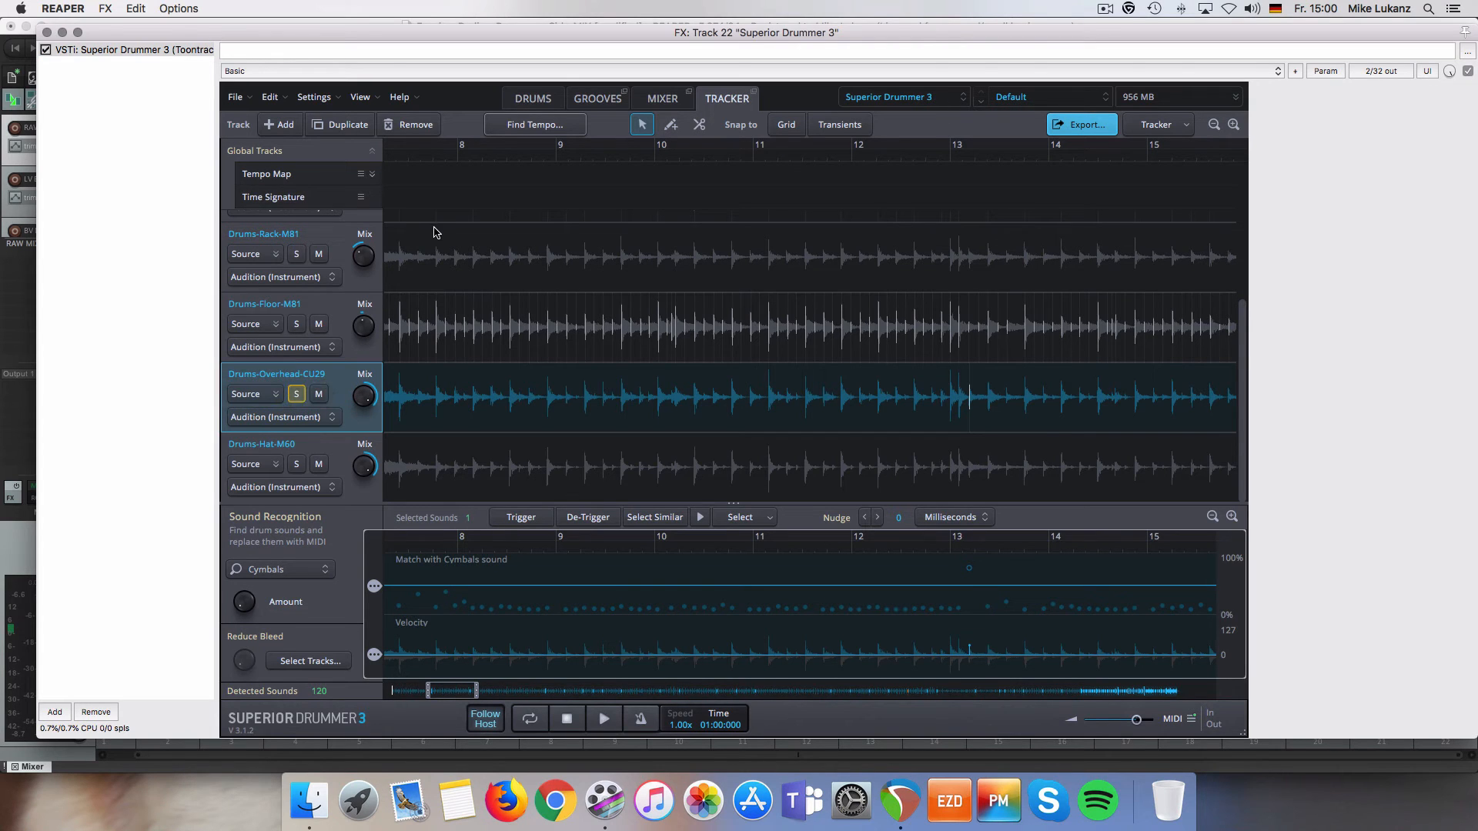
drag(511, 32, 486, 151)
click(342, 105)
click(352, 107)
drag(394, 148, 373, 45)
key(space)
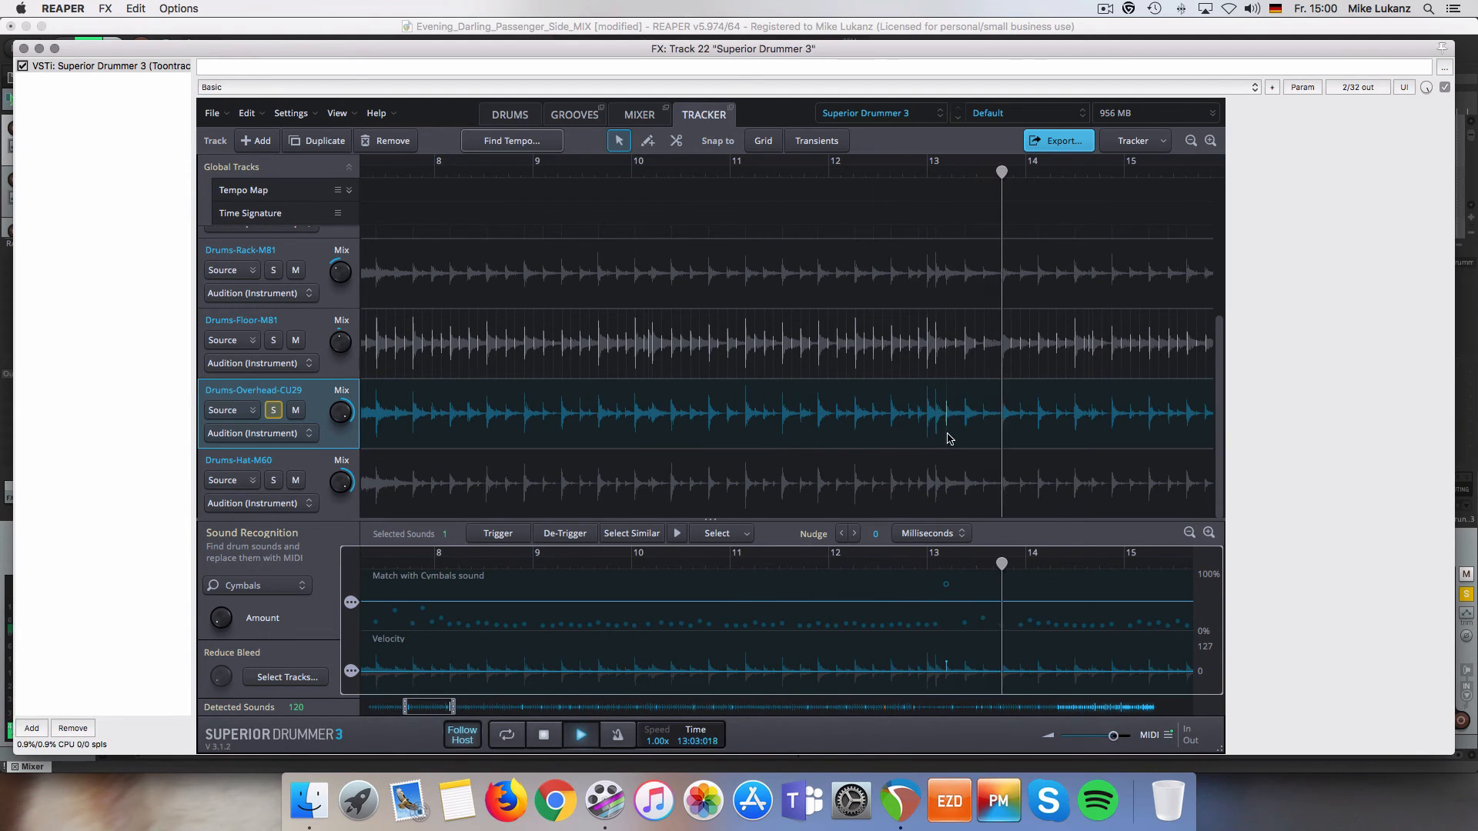
key(space)
View the loaded drum kit and return to the Tracker
click(523, 117)
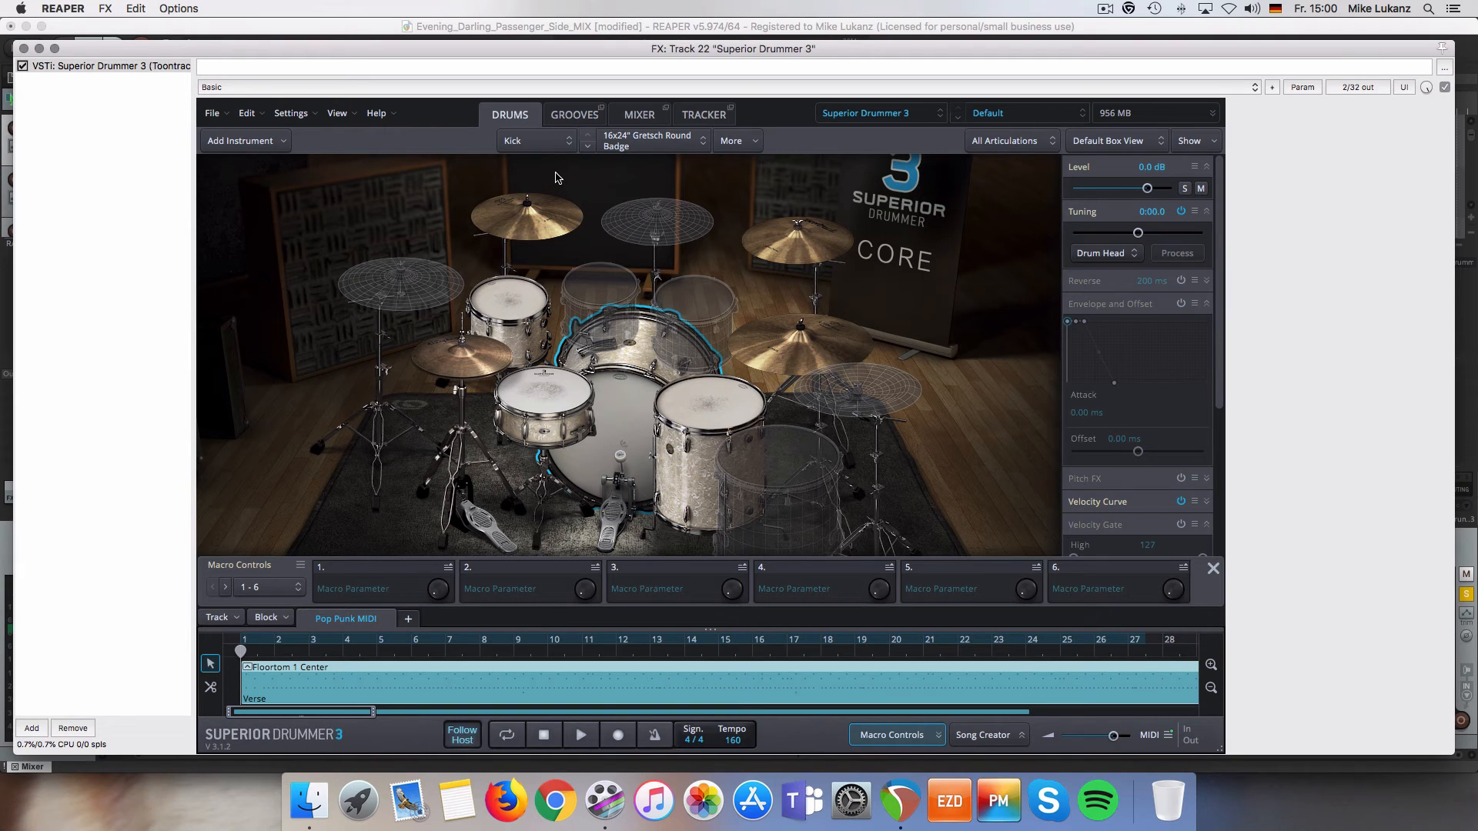
click(689, 117)
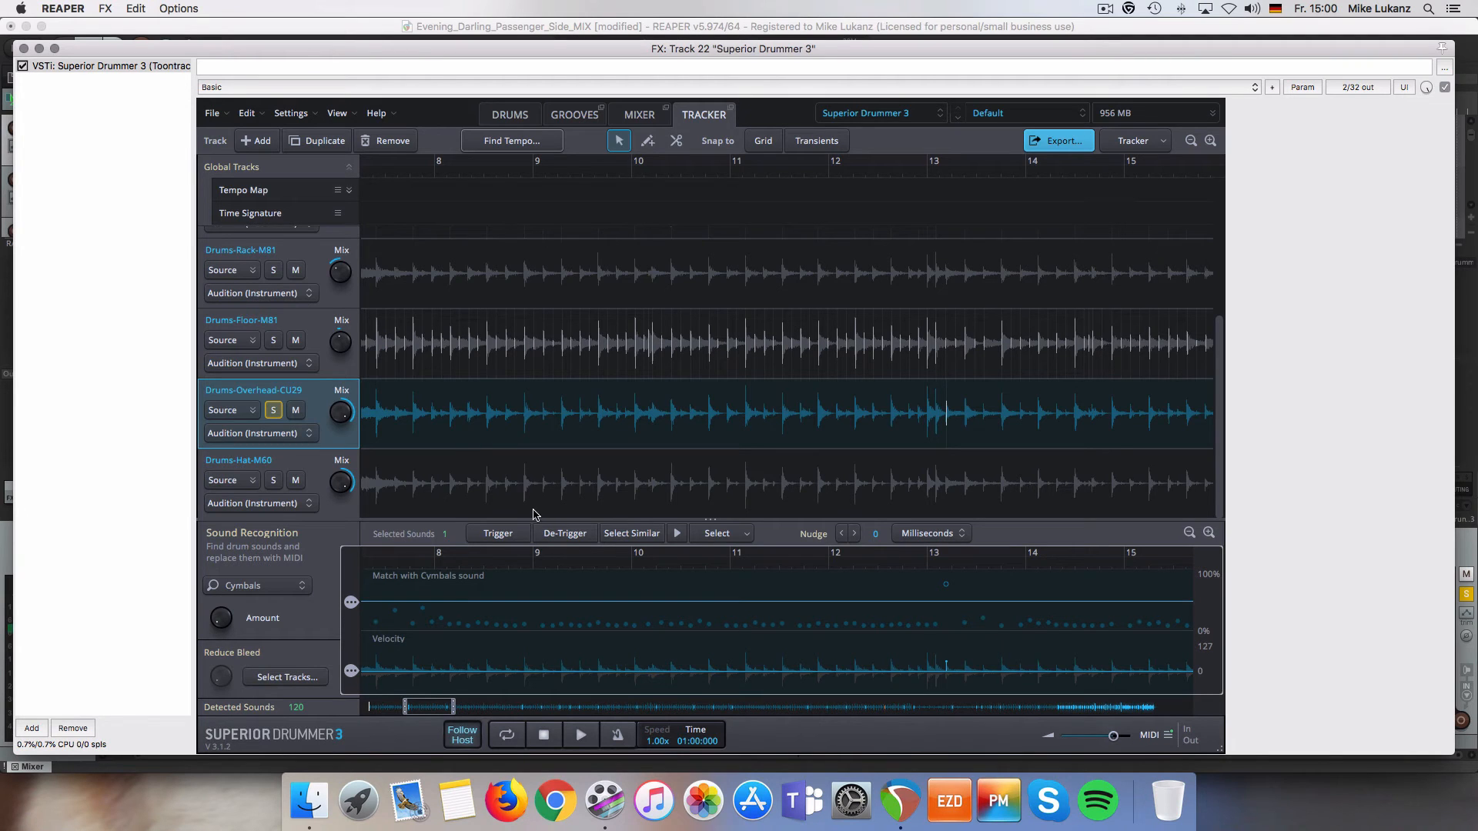
Export the tracked drums as combined MIDI and show the result in the Grid Editor
click(1059, 146)
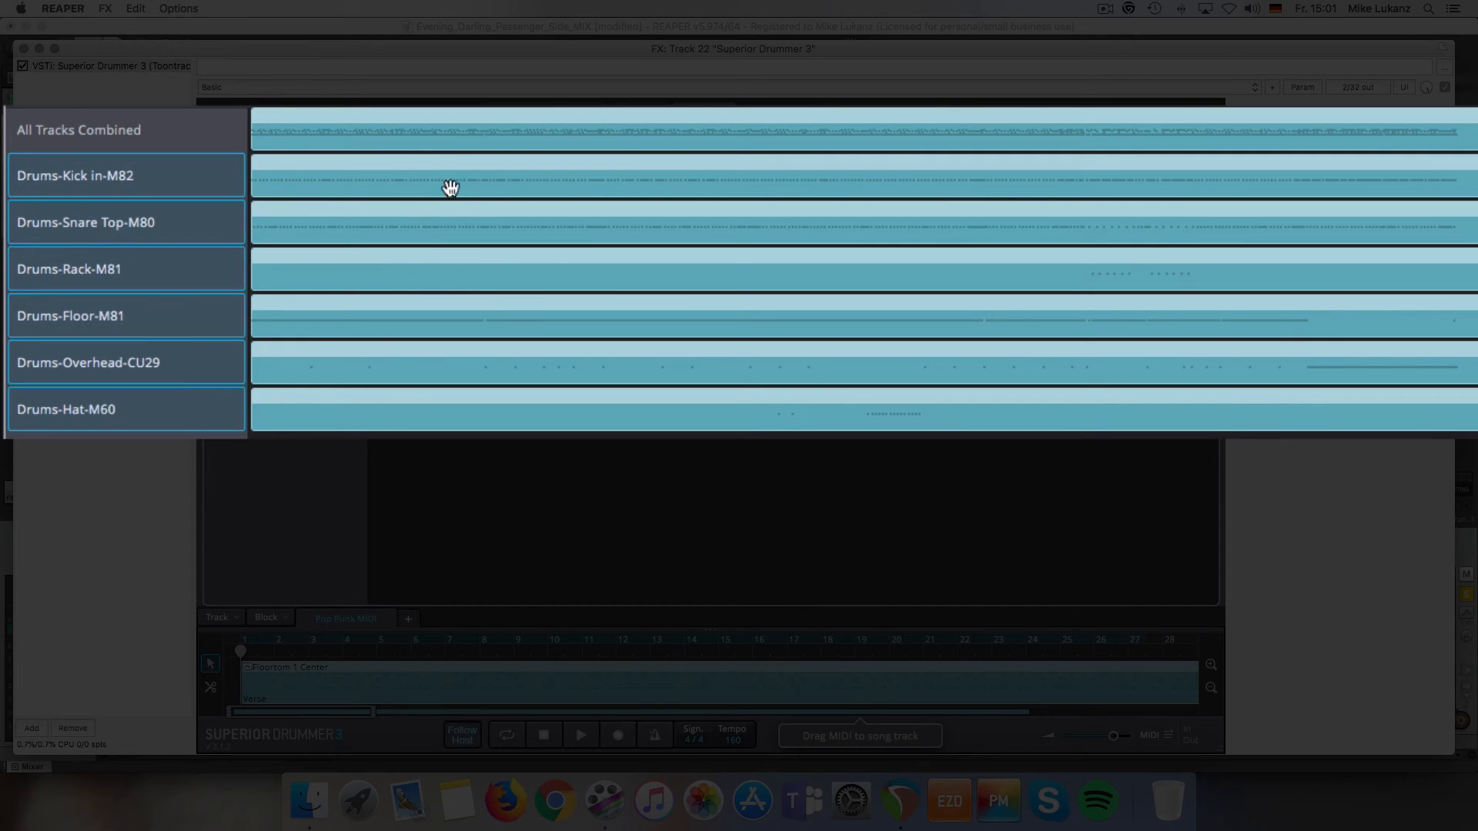
drag(384, 150, 302, 130)
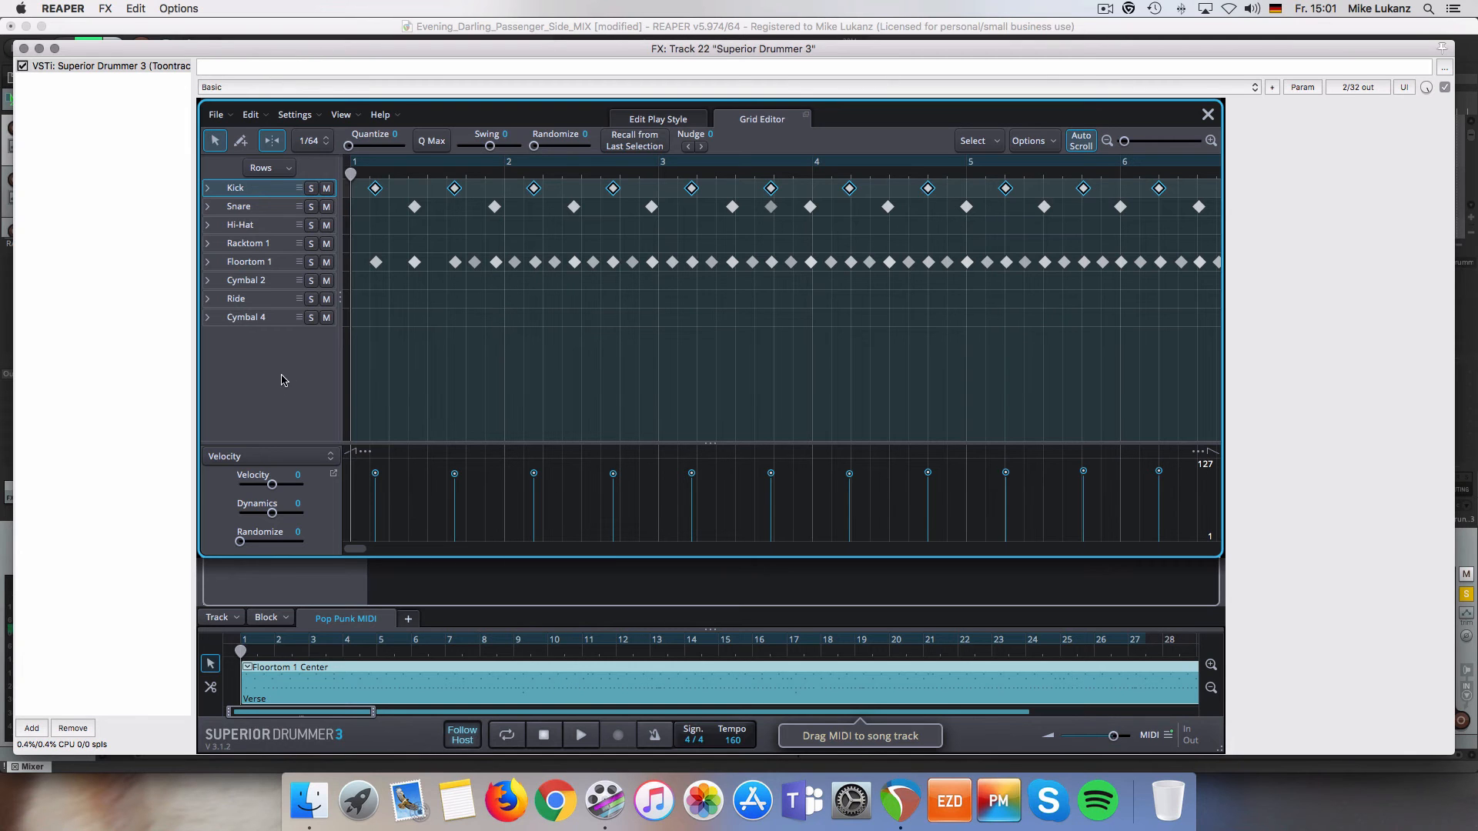
Leave the Grid Editor and play the exported Tracker block on the song track, stopping after a few bars
key(Escape)
click(582, 734)
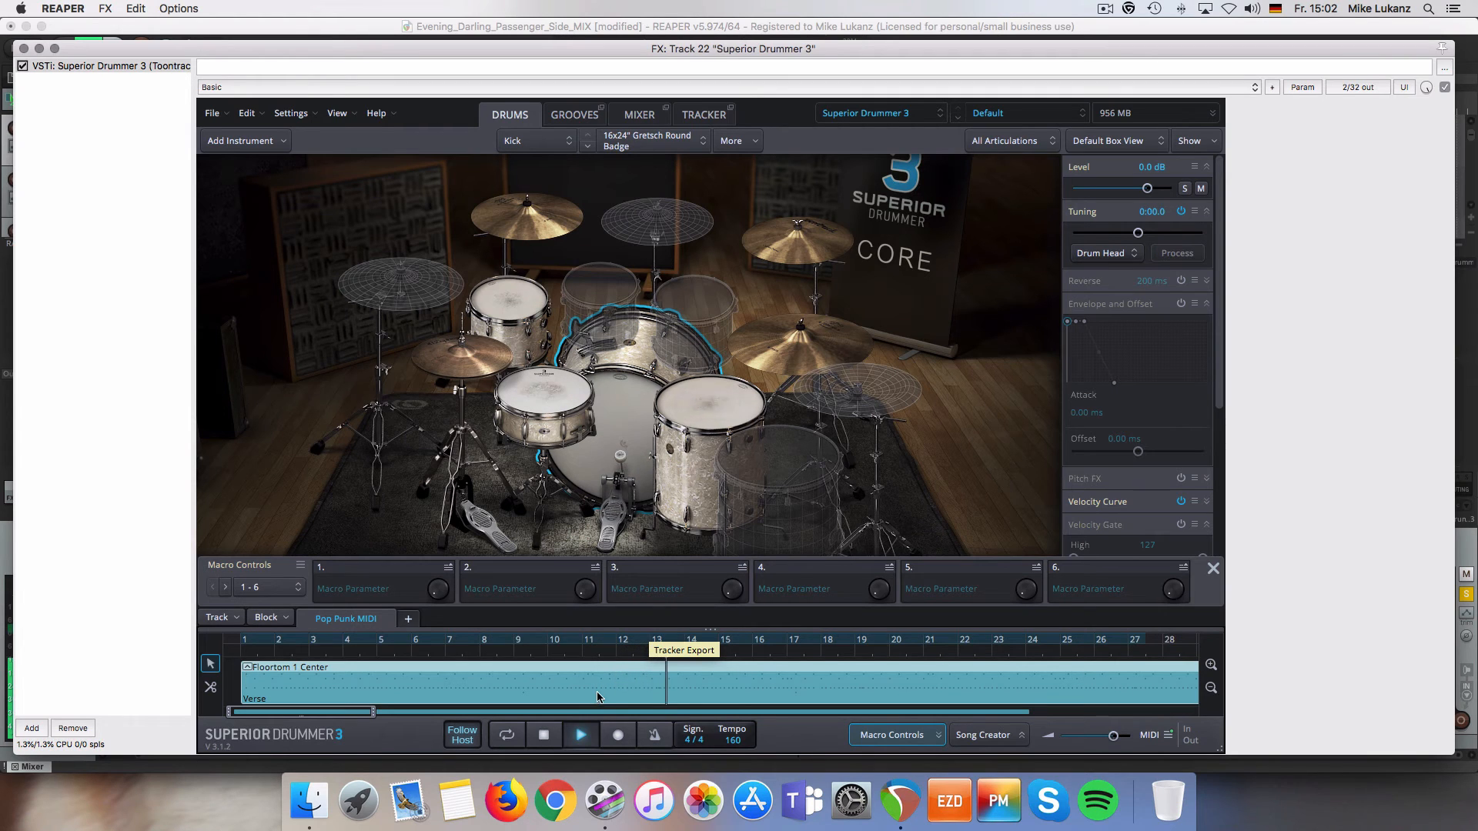
click(543, 738)
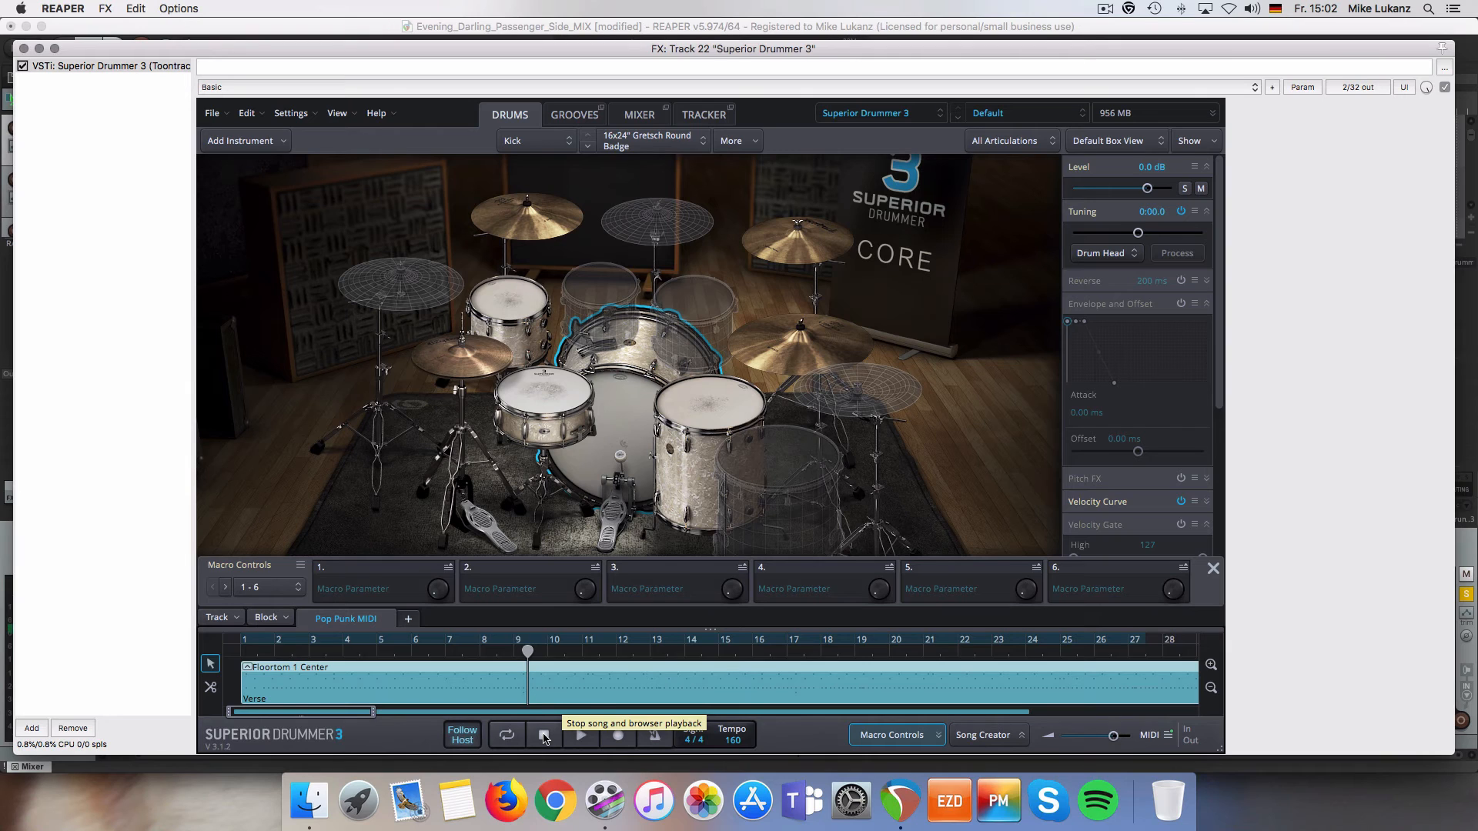
Open the exported block in the Grid Editor and move the Cymbal 2 crash hit in bar 17 to Cymbal 4
double_click(608, 677)
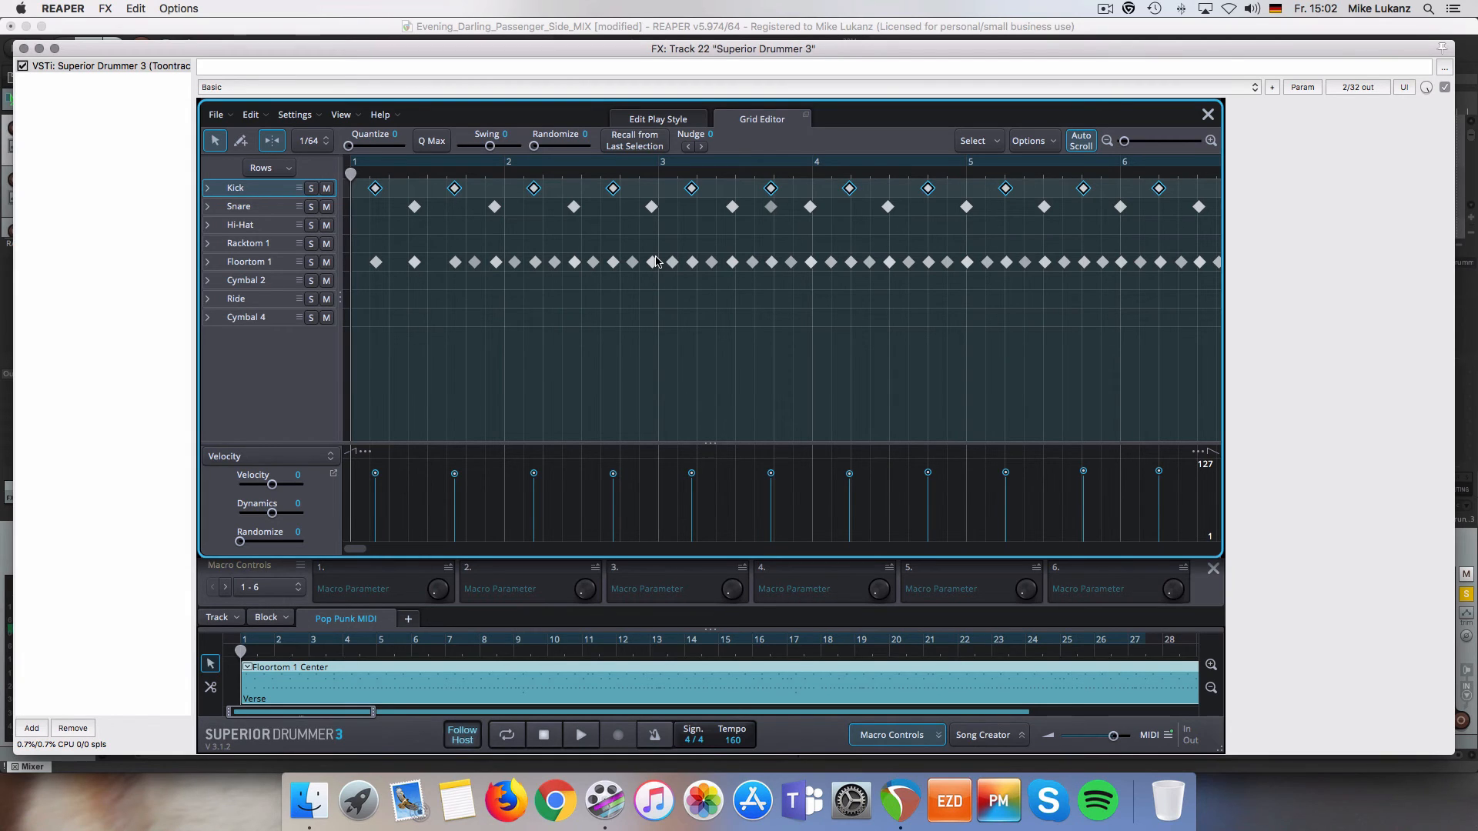
click(574, 207)
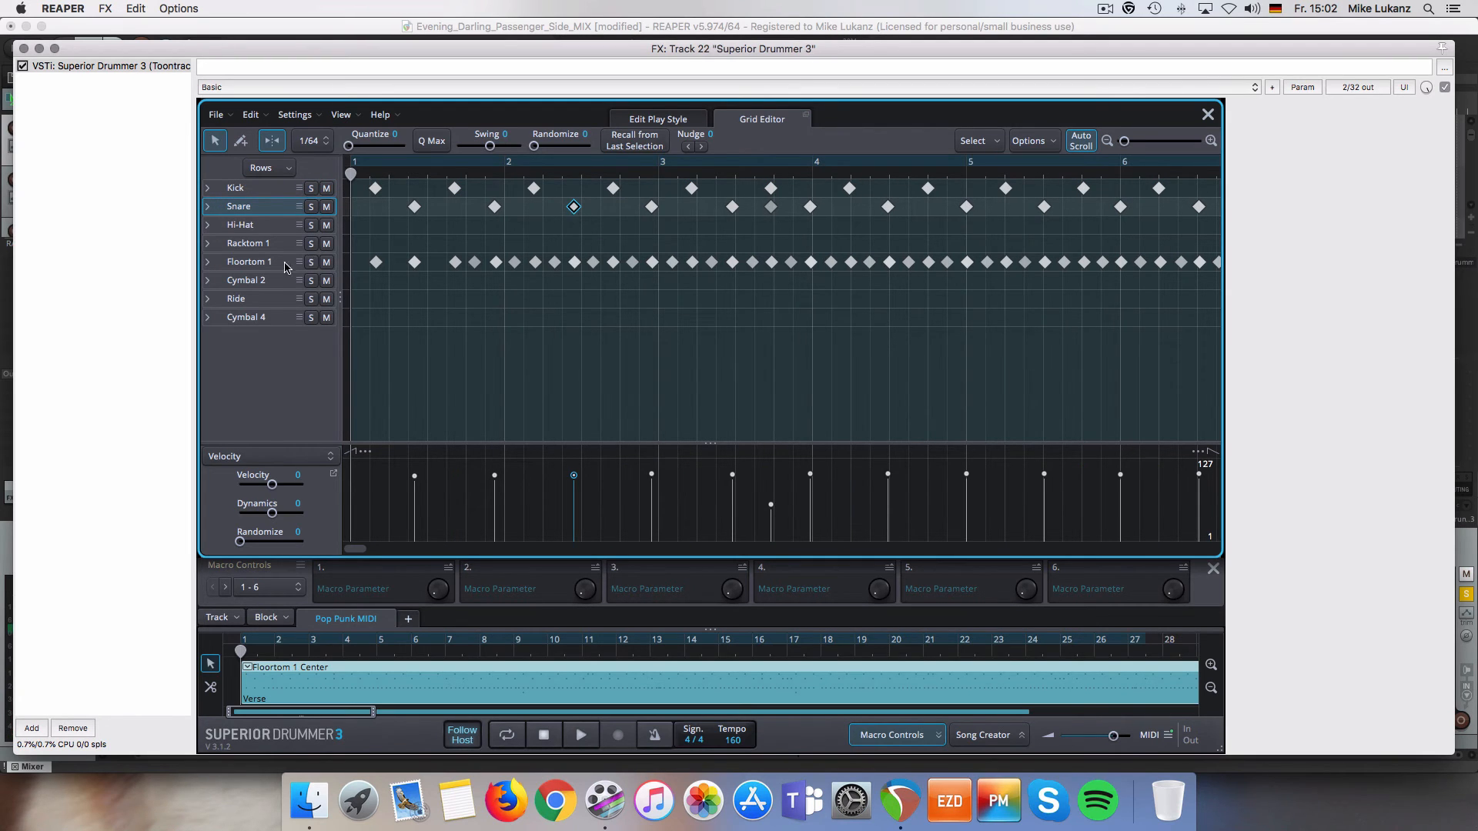
key(space)
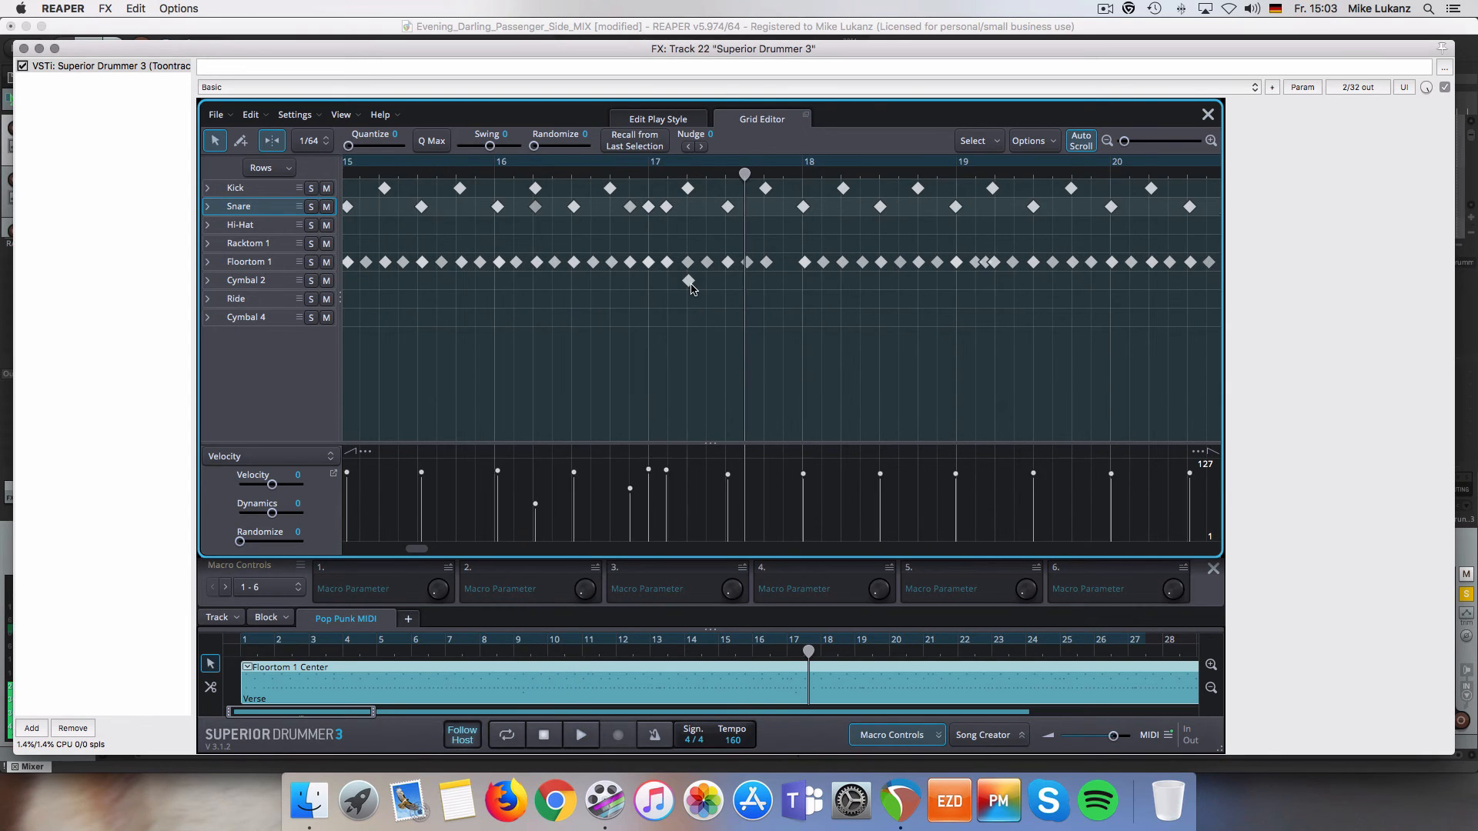
click(690, 282)
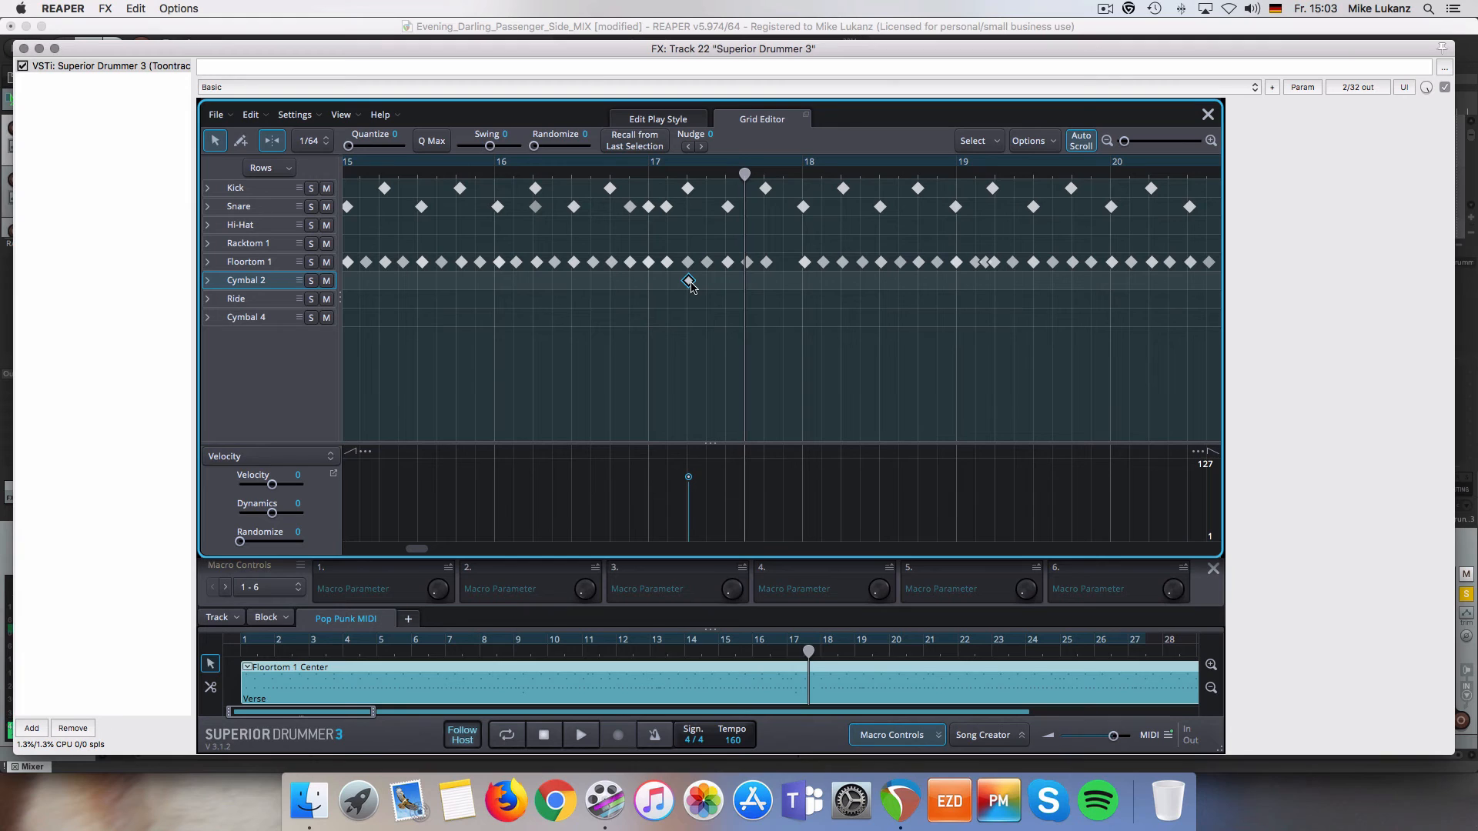
click(207, 282)
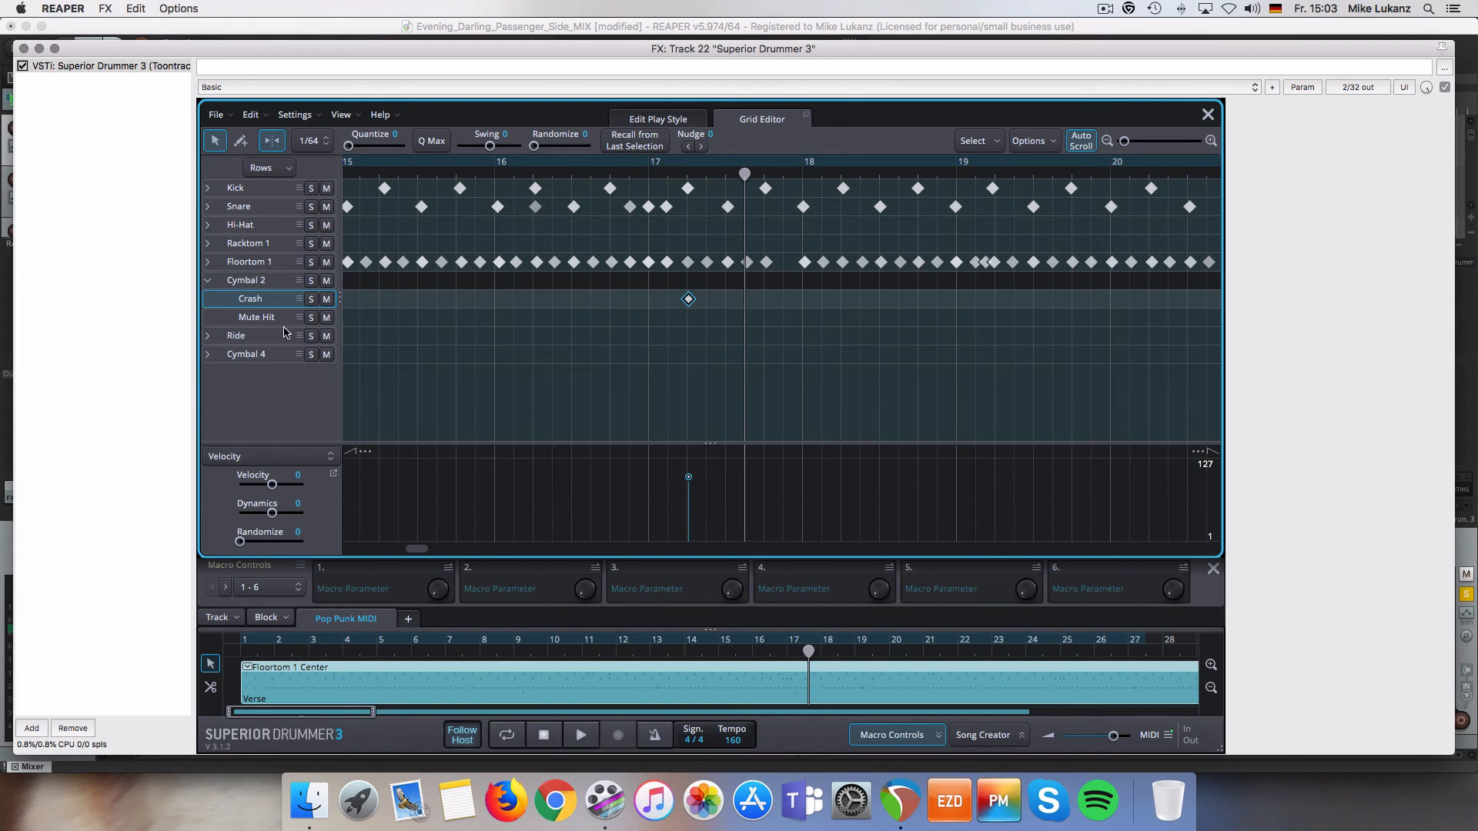
drag(688, 301, 689, 352)
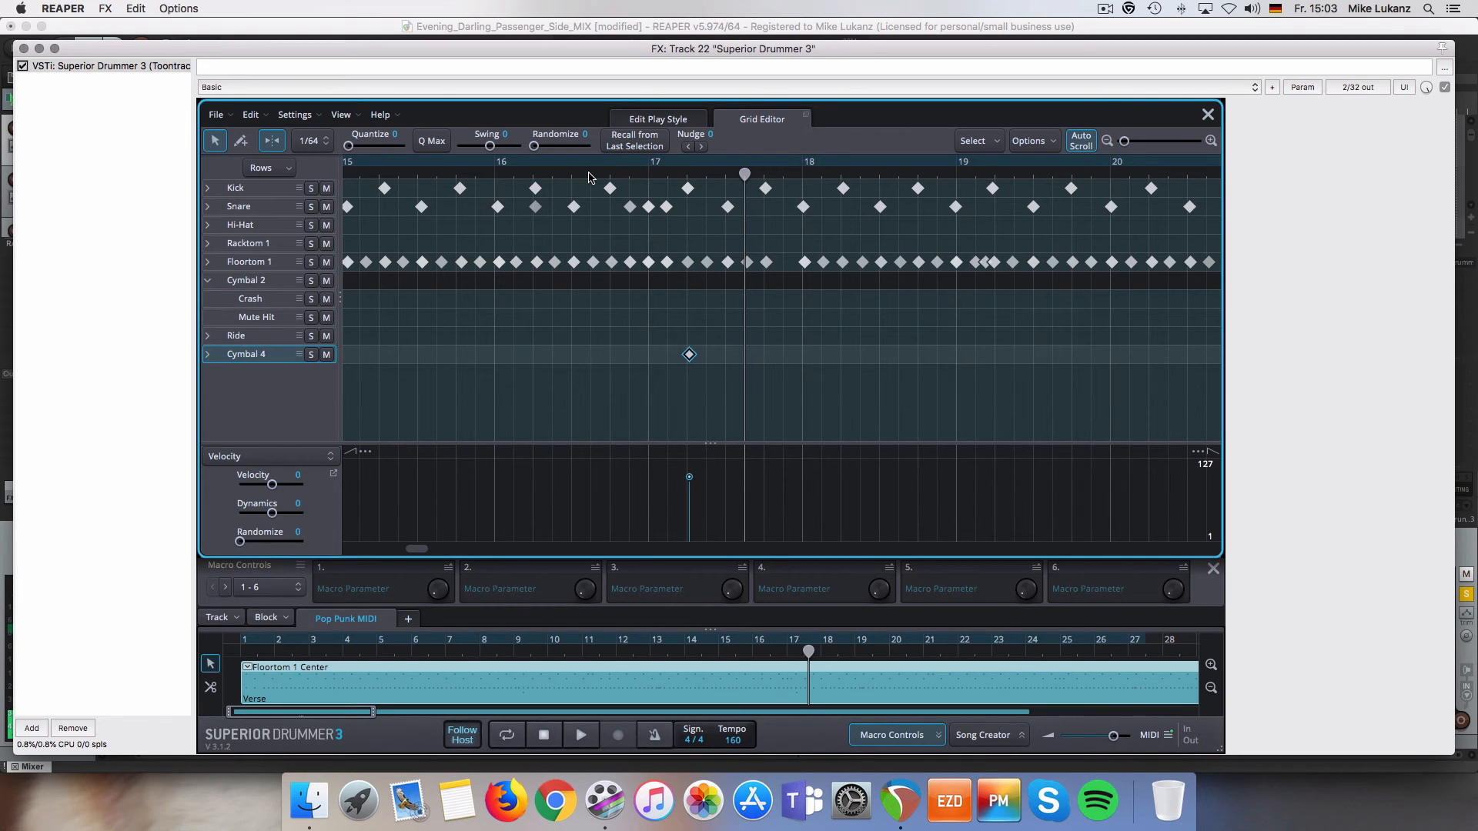
Expand the Snare row, move its hits in bars 9 to 12 from Center to Rimshot, and play the passage
key(space)
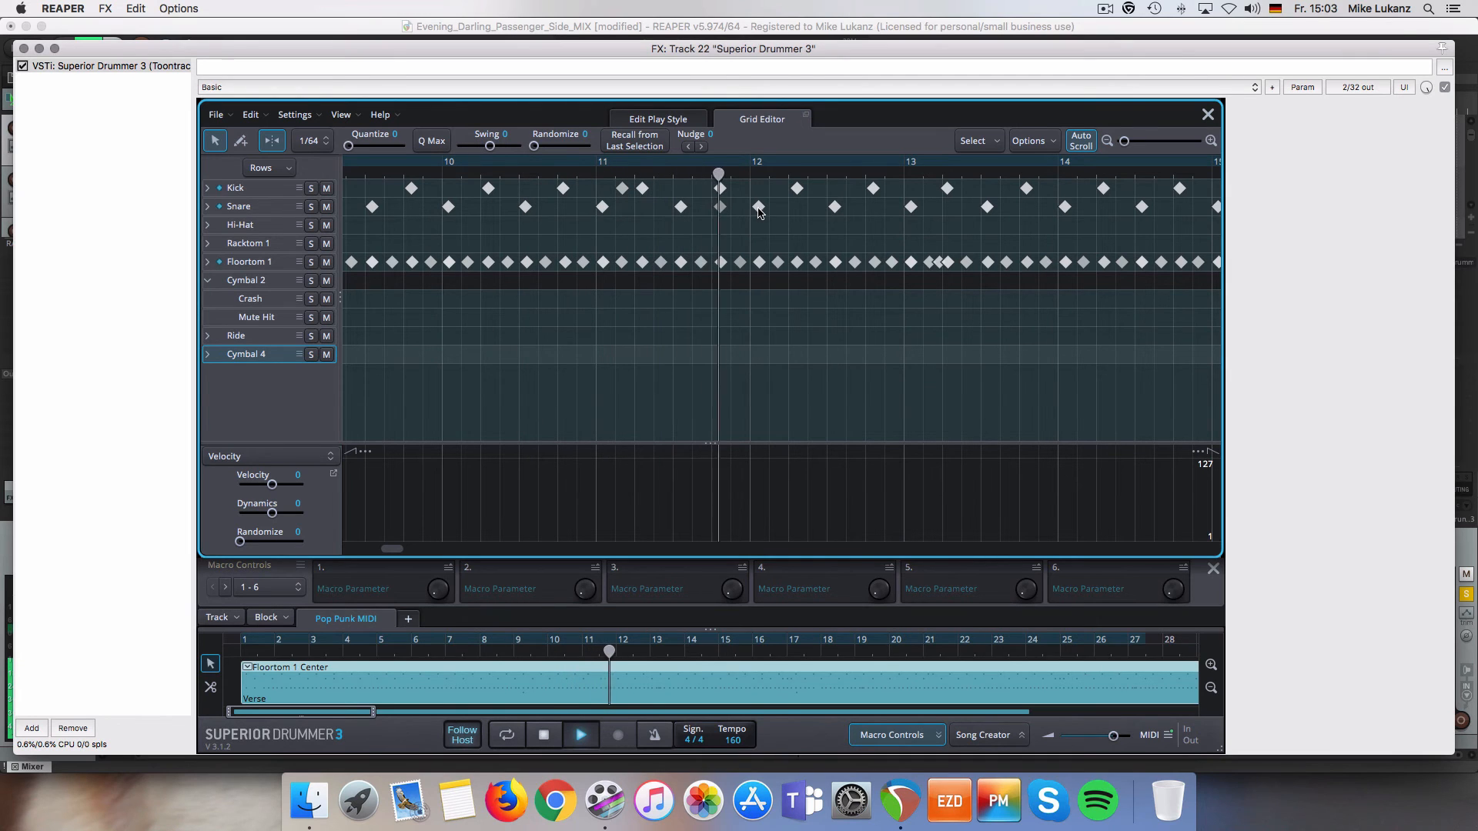
key(space)
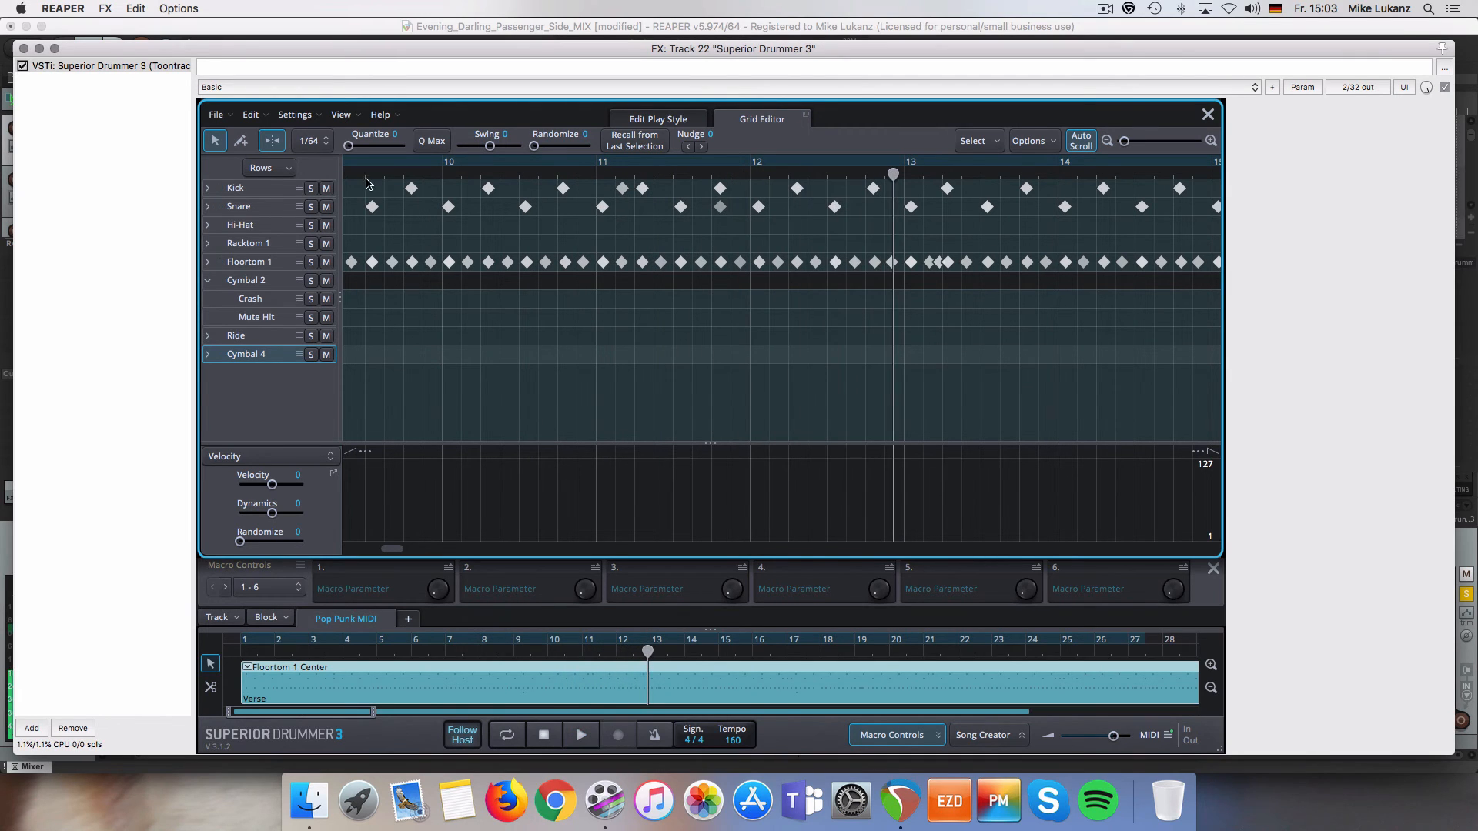
click(208, 208)
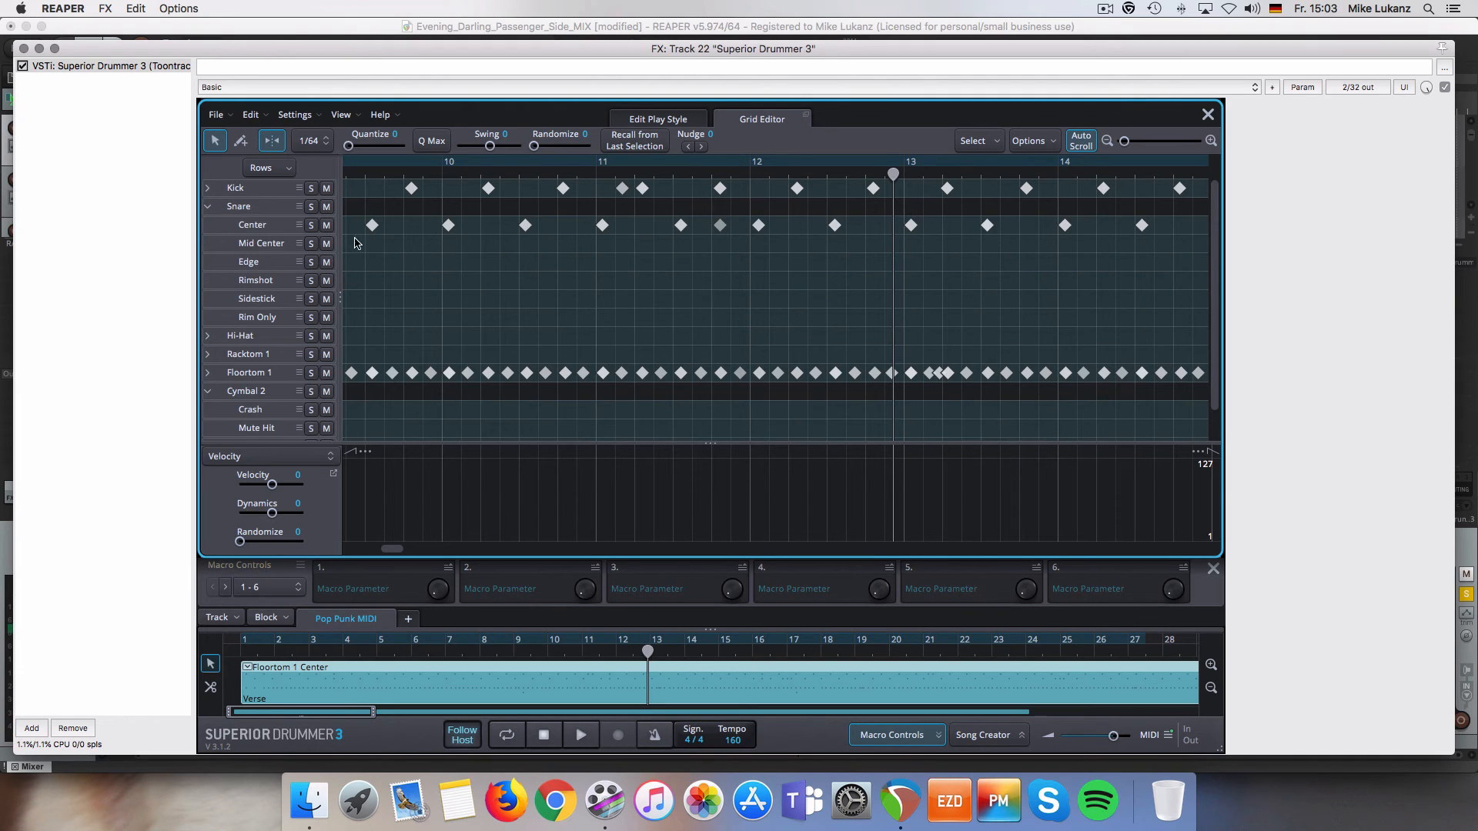
drag(358, 222, 834, 279)
key(space)
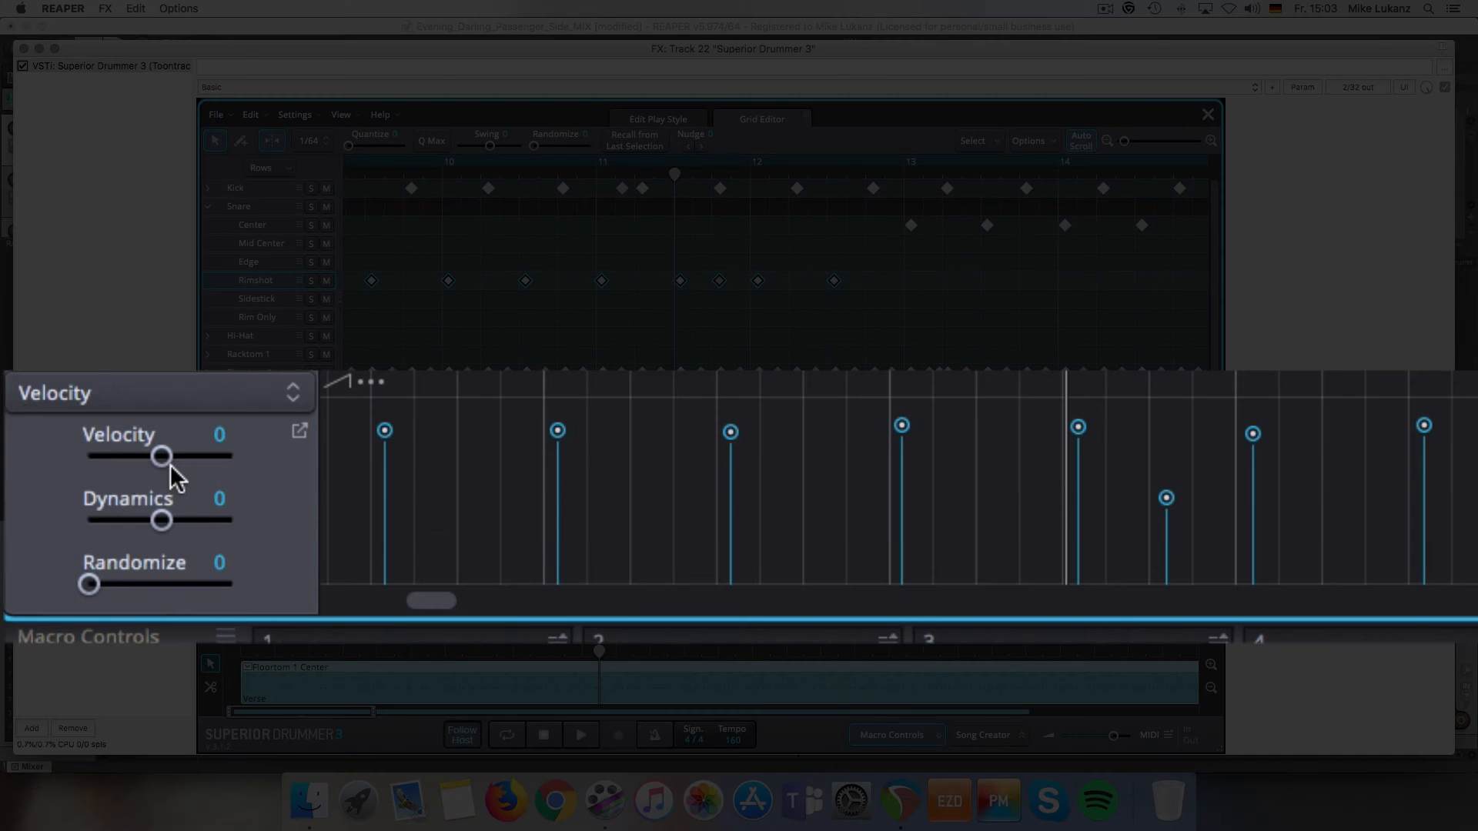
Set the selected rimshot hits' Velocity to -2, Dynamics to 3 and Randomize to 10
drag(161, 460, 159, 460)
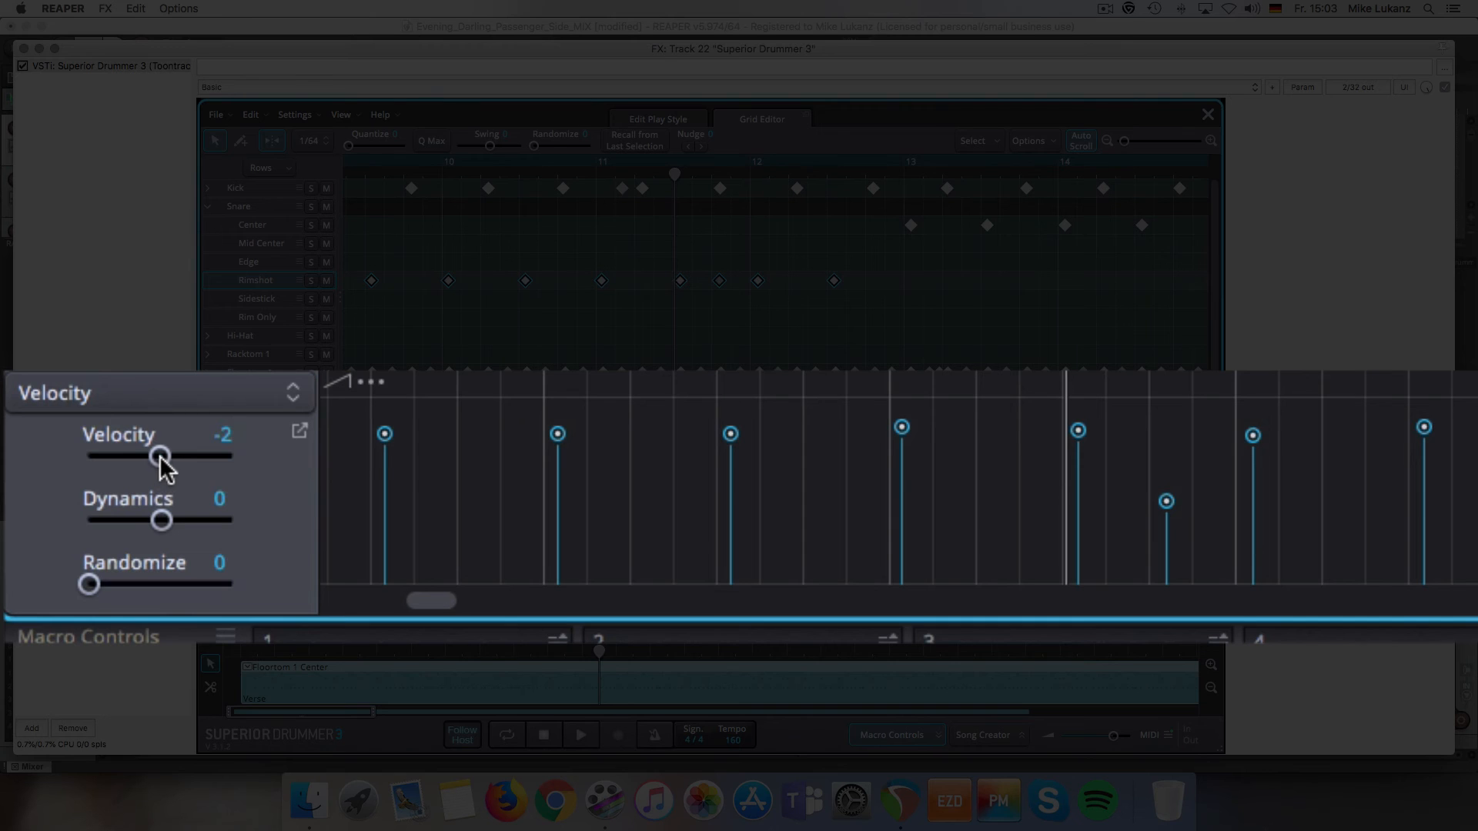
drag(158, 519, 166, 519)
drag(100, 588, 114, 591)
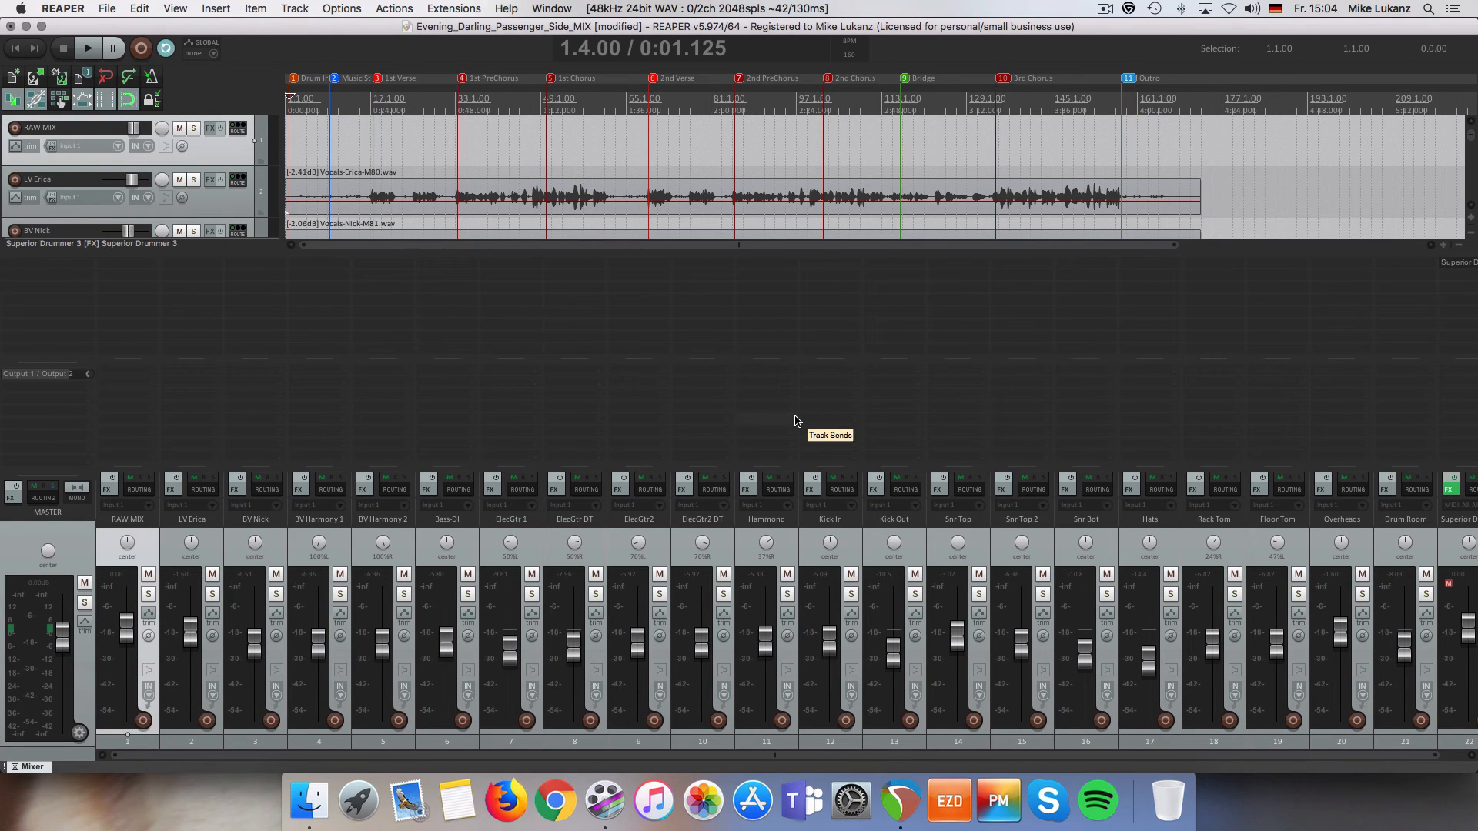
Play the REAPER mix with the original drums from marker 2, stop it and unmute the Superior Drummer 3 track
key(space)
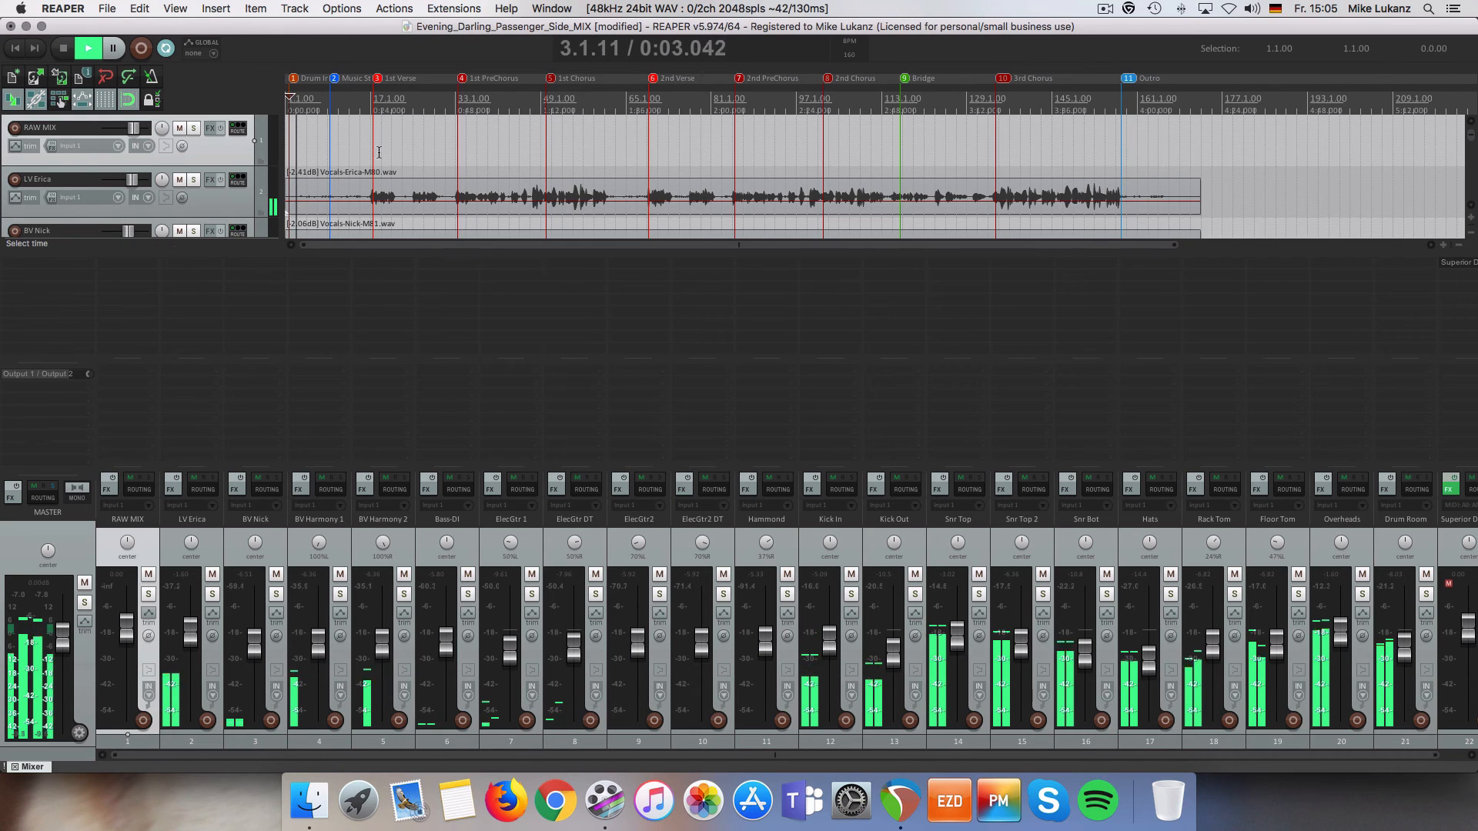
click(329, 104)
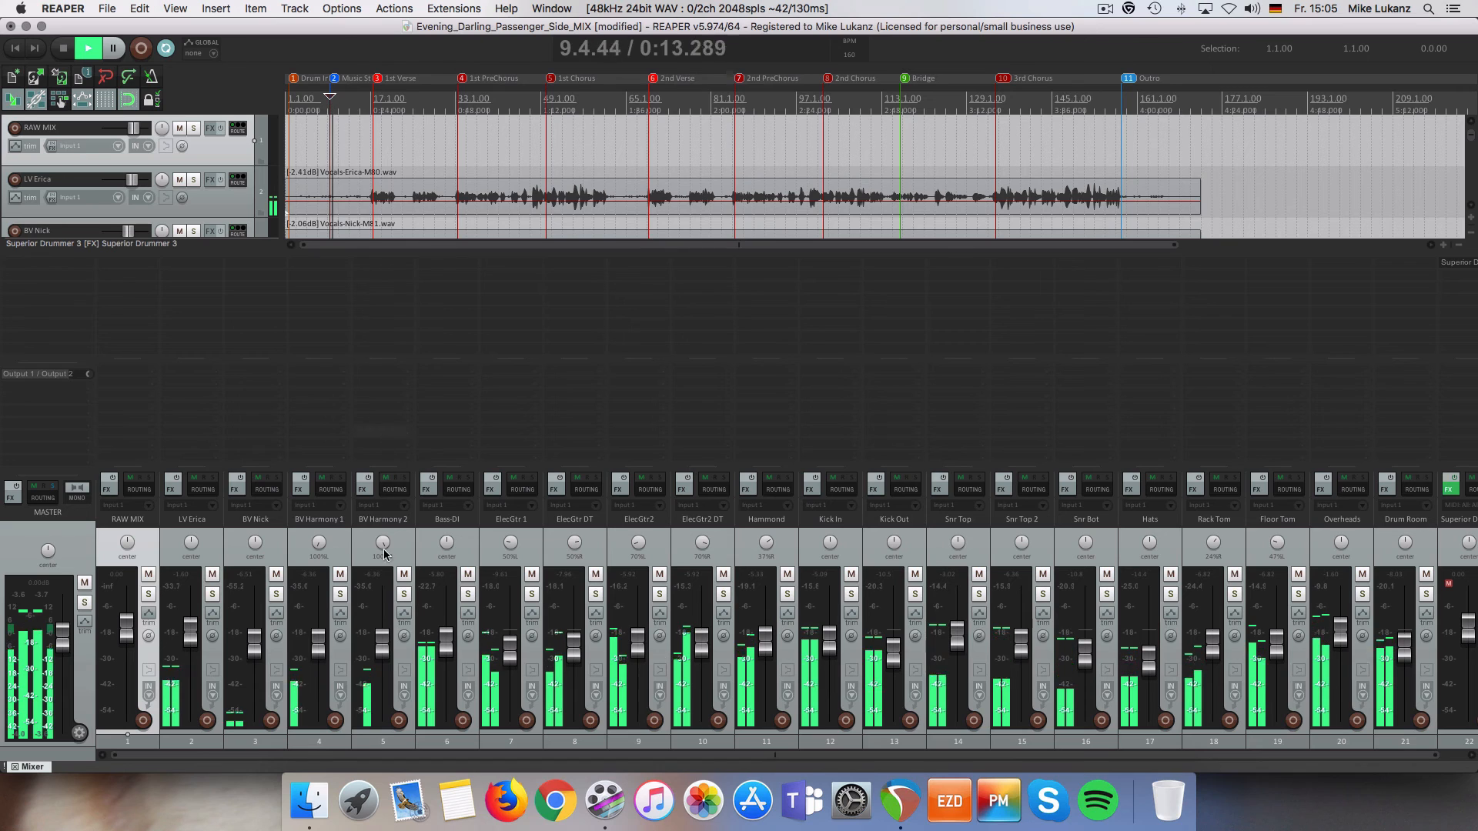
scroll(831, 755, right, 1)
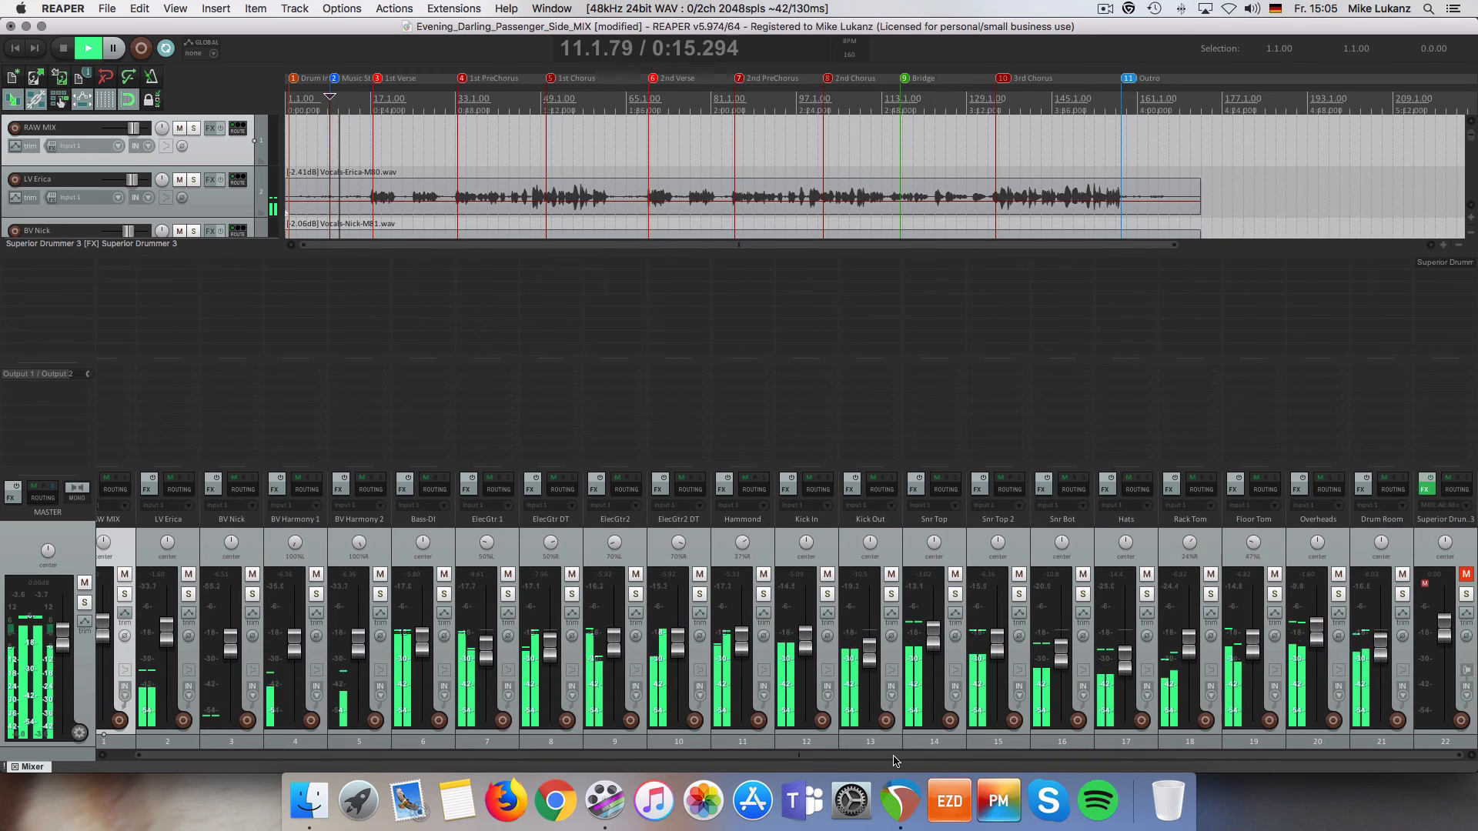
key(space)
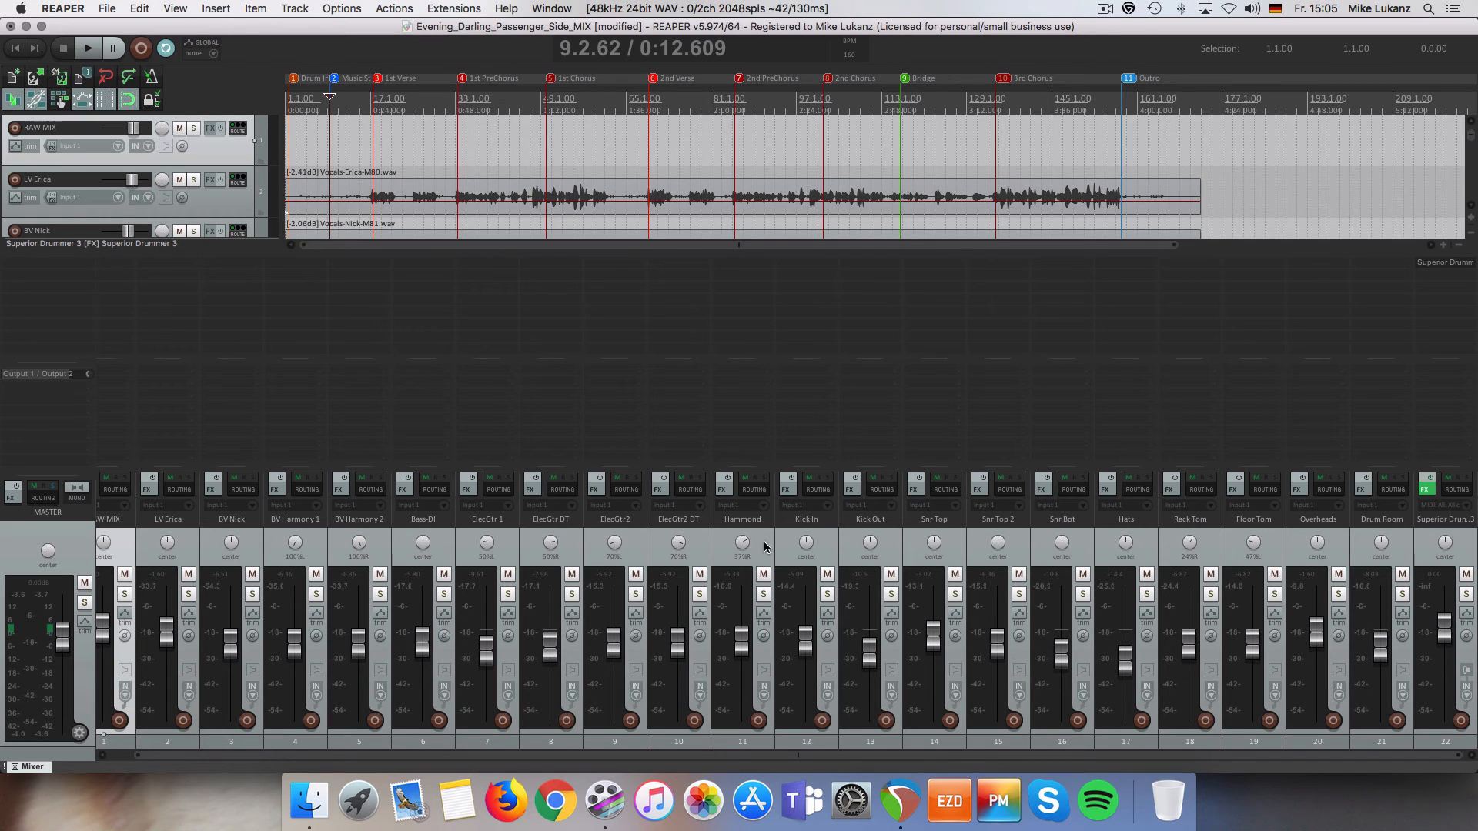
Mute the original drum tracks from Kick In to Drum Room and play the mix, briefly soloing Superior Drummer 3
click(798, 550)
shift+click(1395, 557)
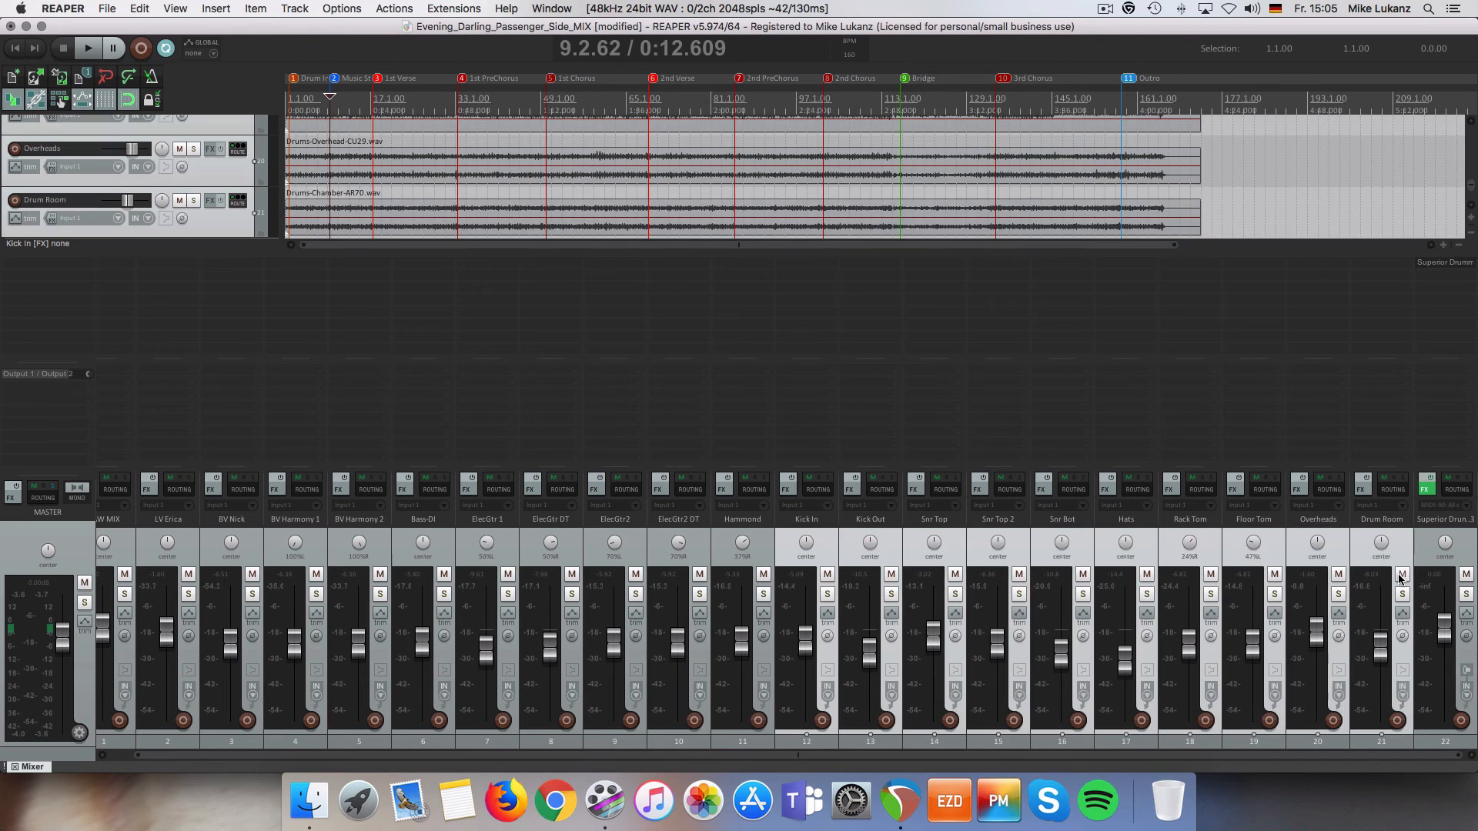
click(1402, 574)
key(space)
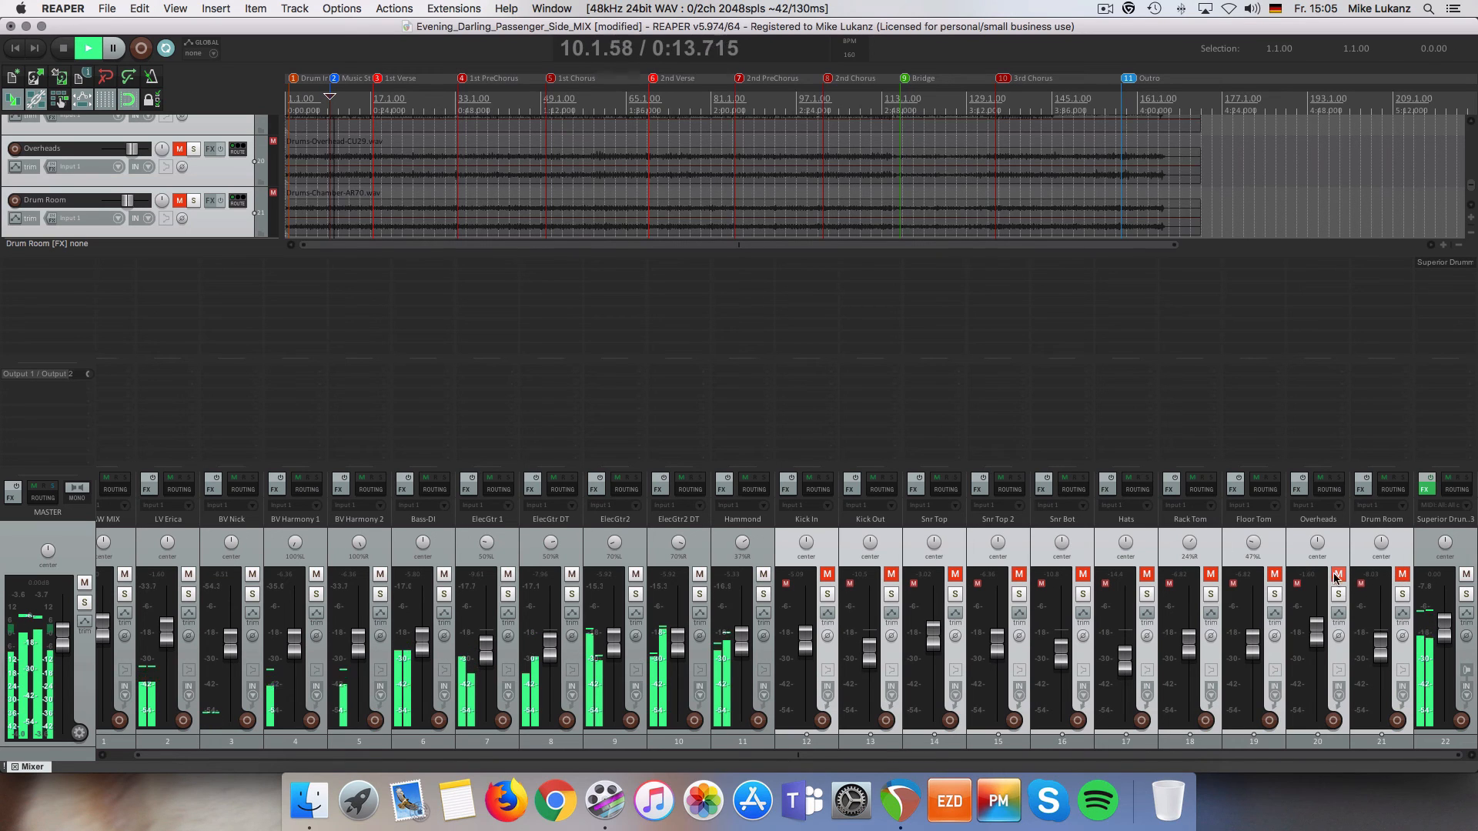
click(1466, 594)
click(1465, 594)
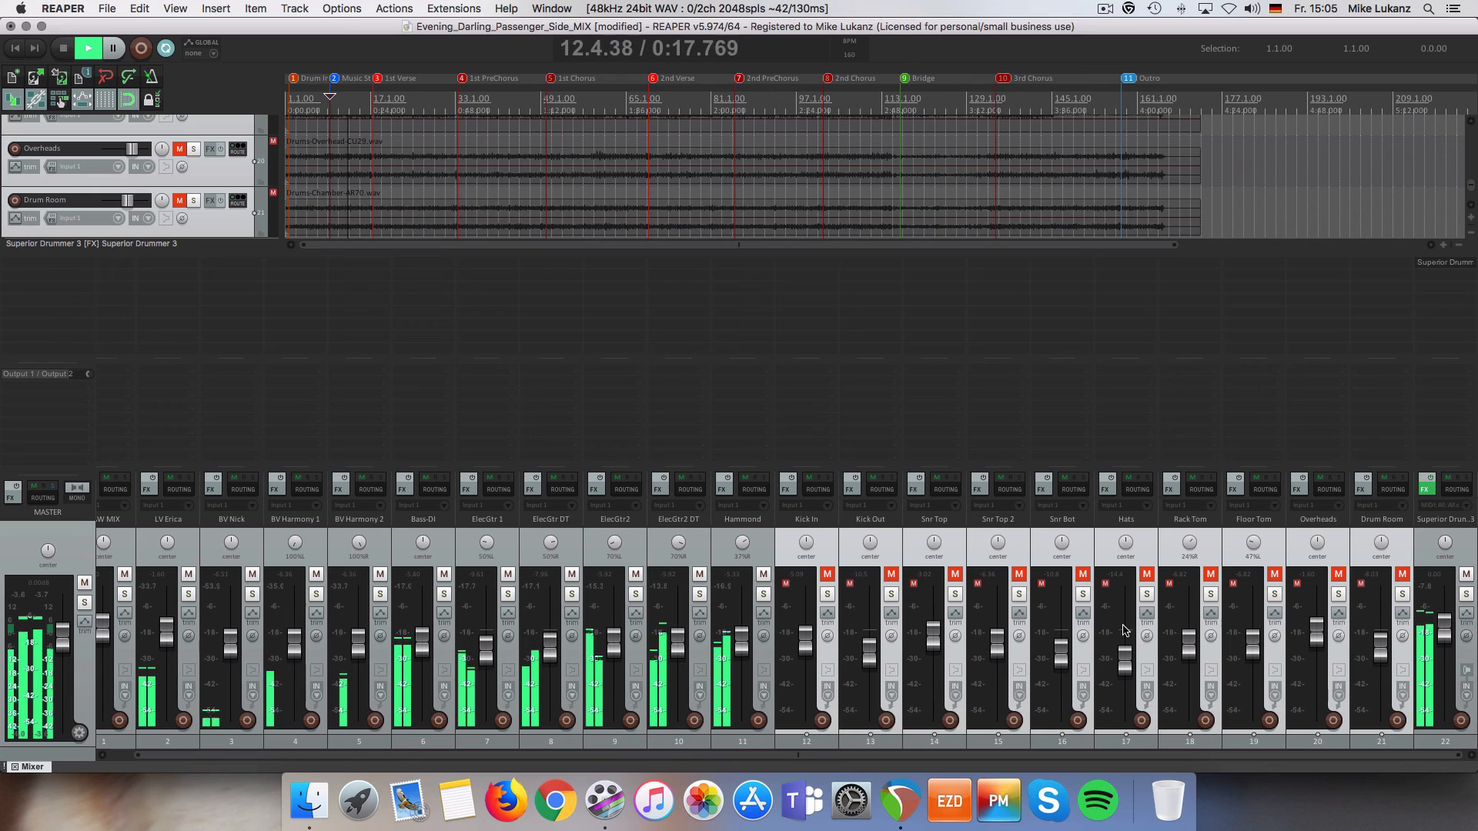
Lower the vocal and instrument tracks up to Hammond slightly together, muting them briefly to compare, and stop playback
drag(149, 757, 128, 758)
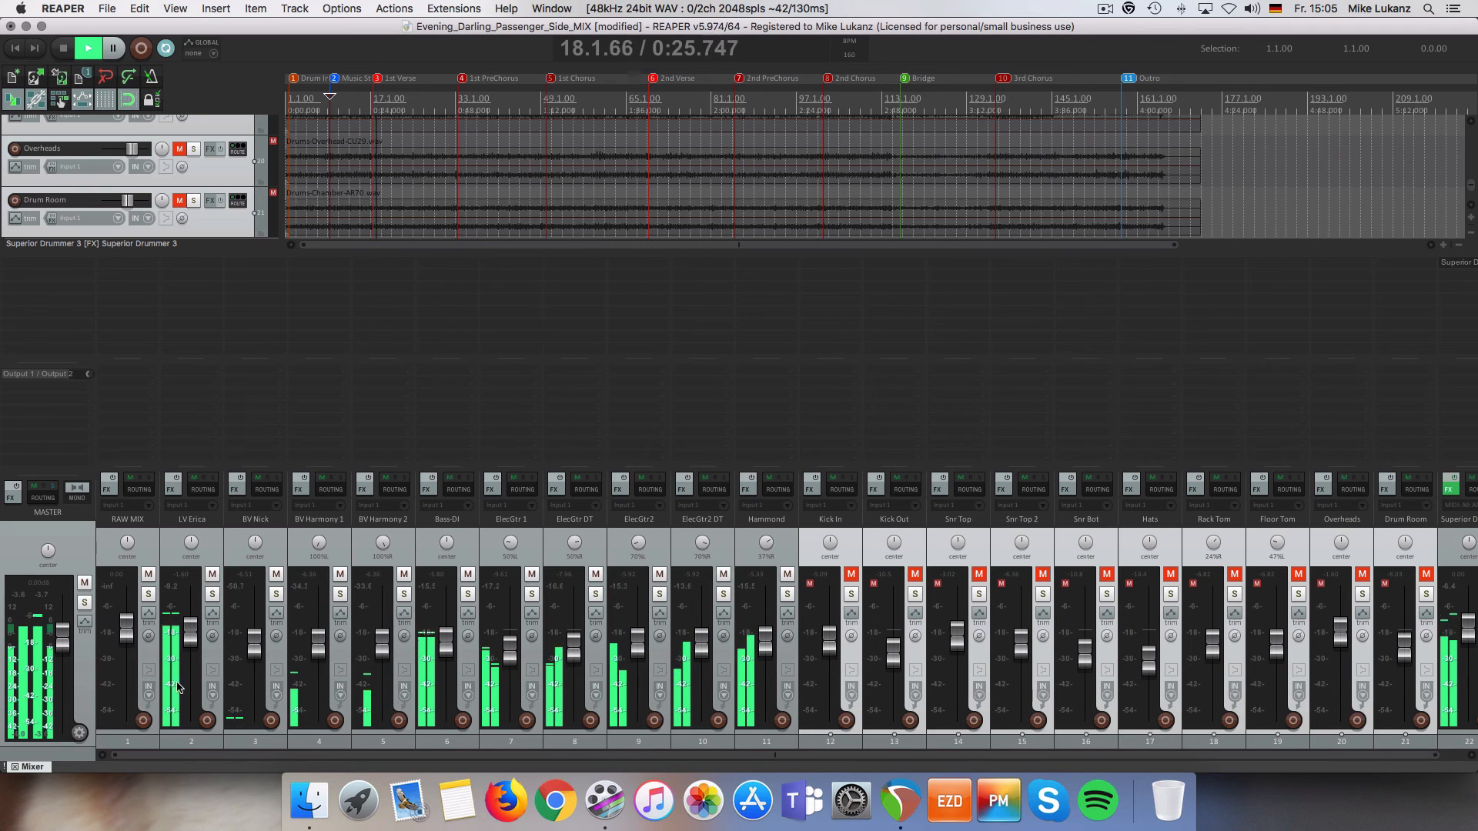
click(193, 563)
shift+click(779, 555)
drag(766, 638, 766, 641)
click(788, 575)
click(787, 575)
key(space)
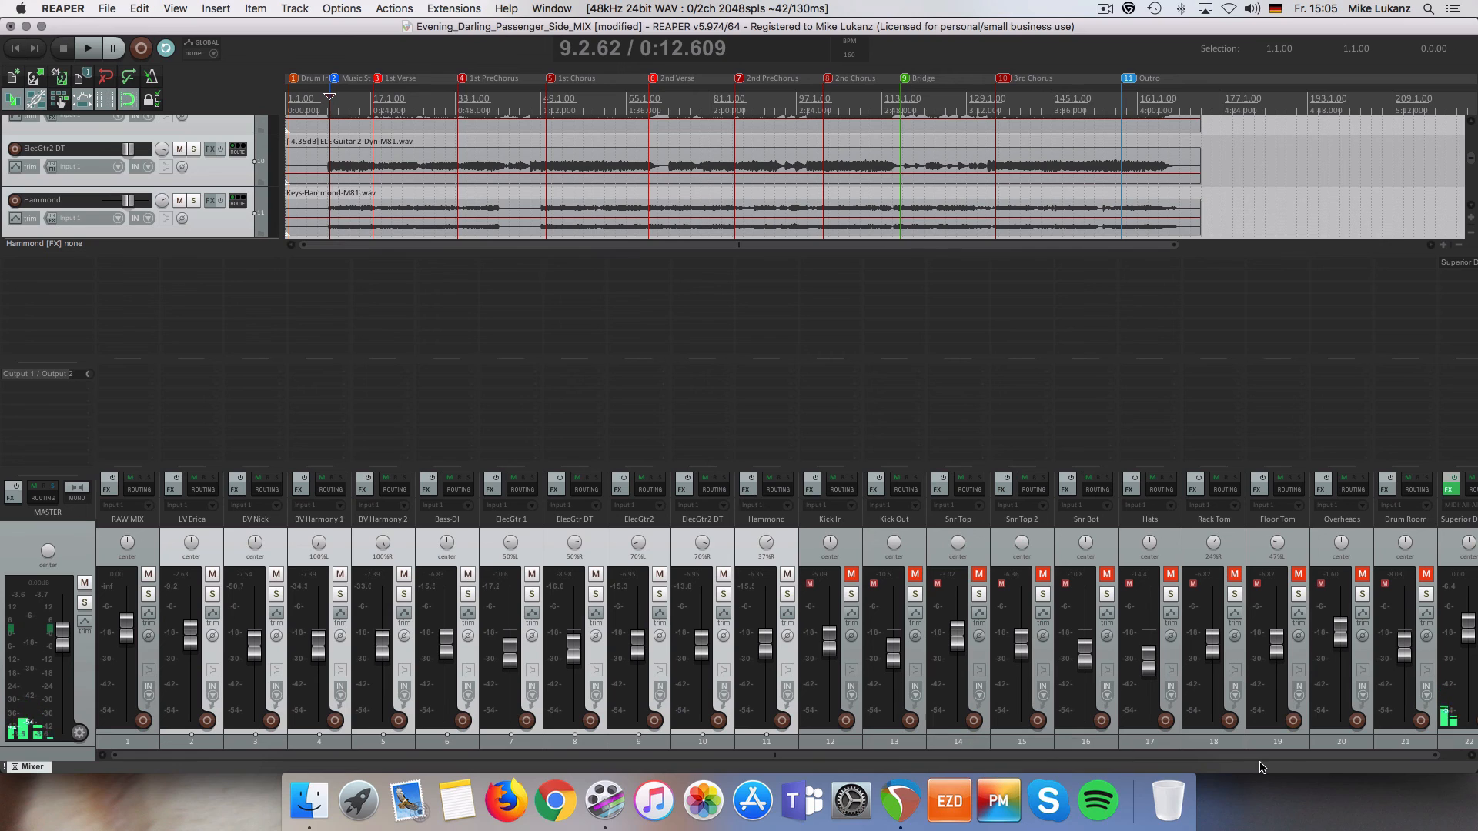
Reopen Superior Drummer 3, load the Gretsch preset and view its mixer channels before returning to the drum kit
drag(1430, 761, 1453, 760)
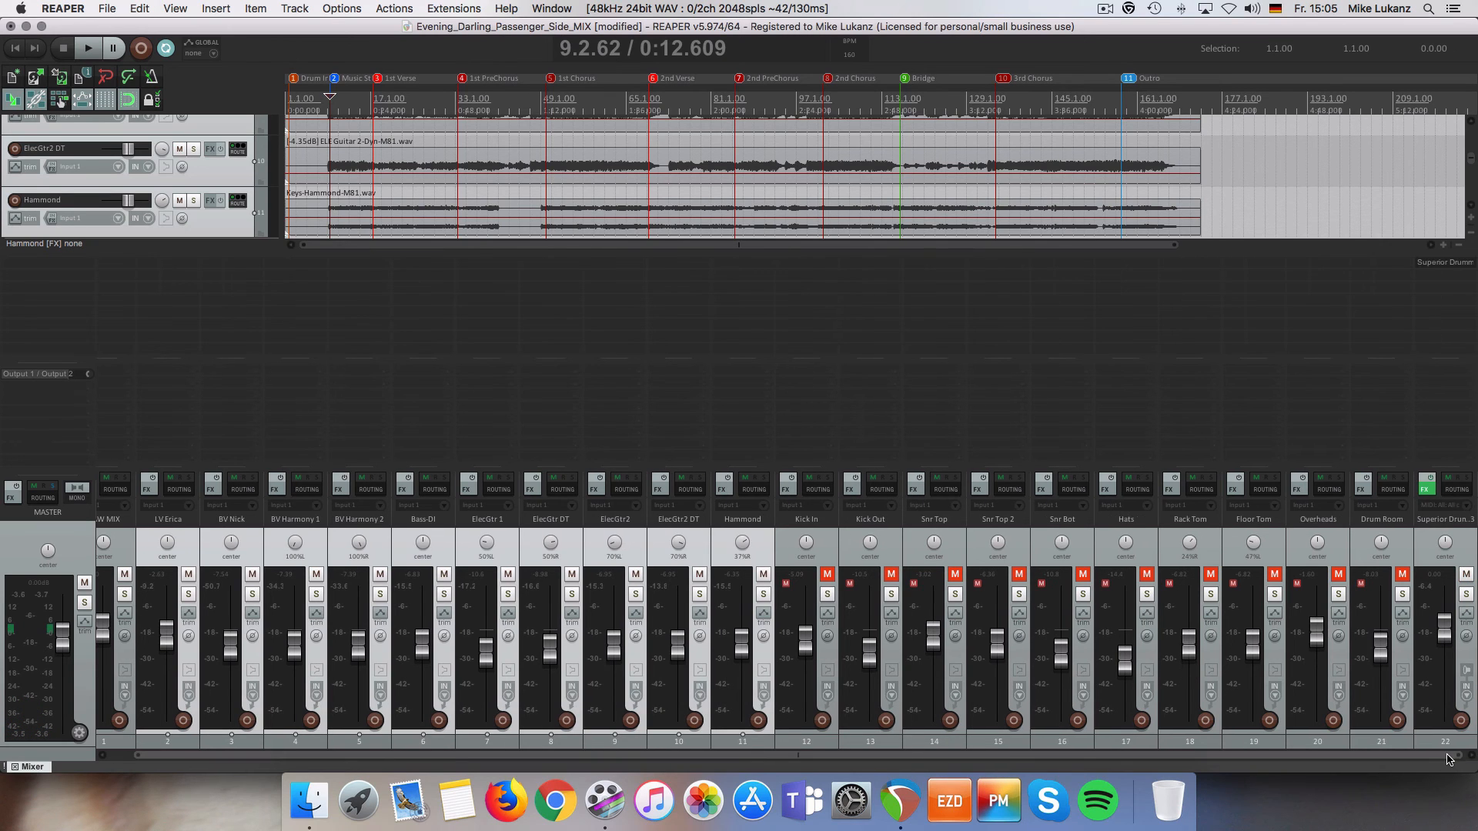
click(1426, 491)
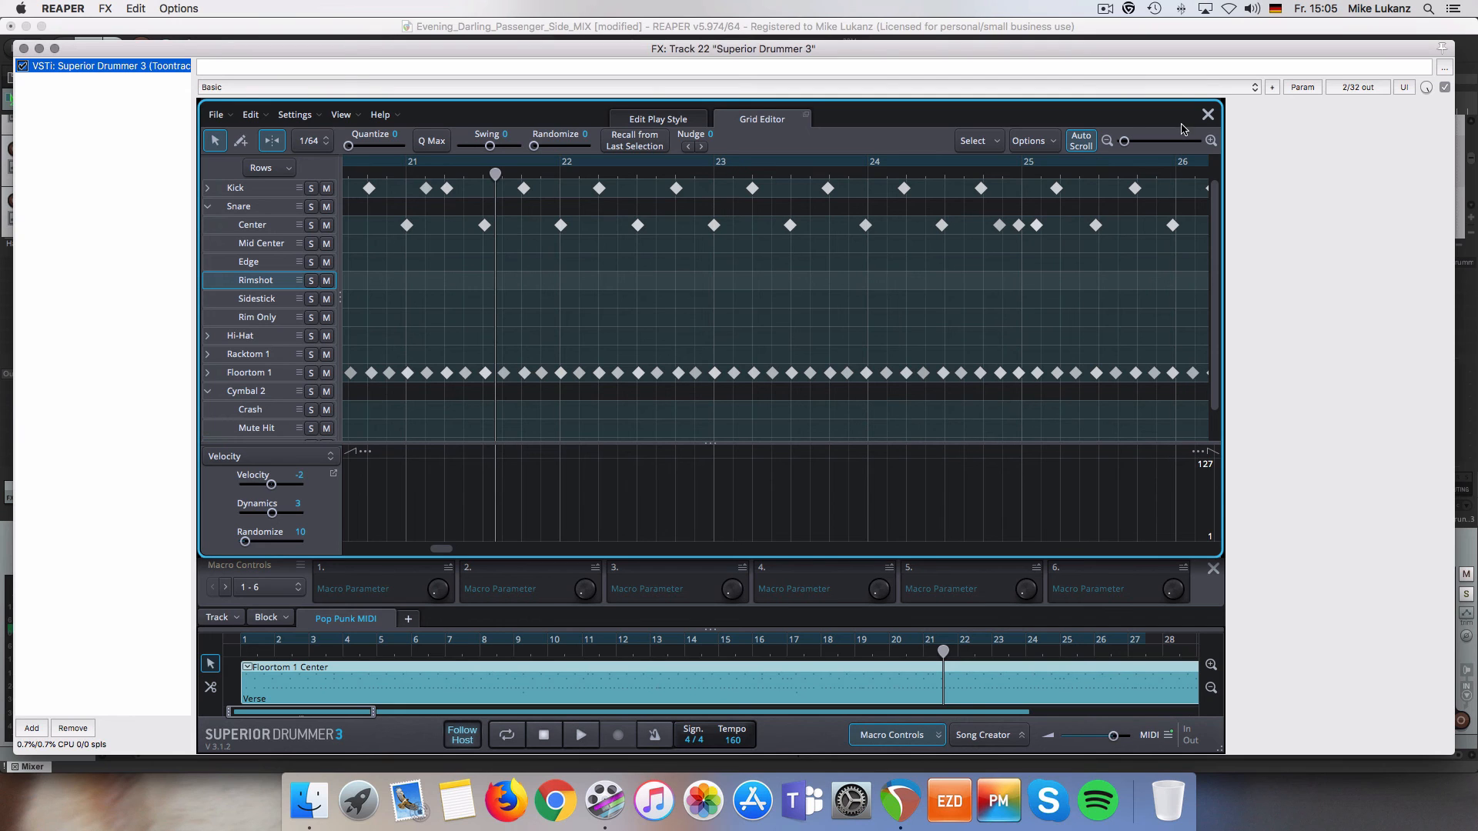
click(1203, 117)
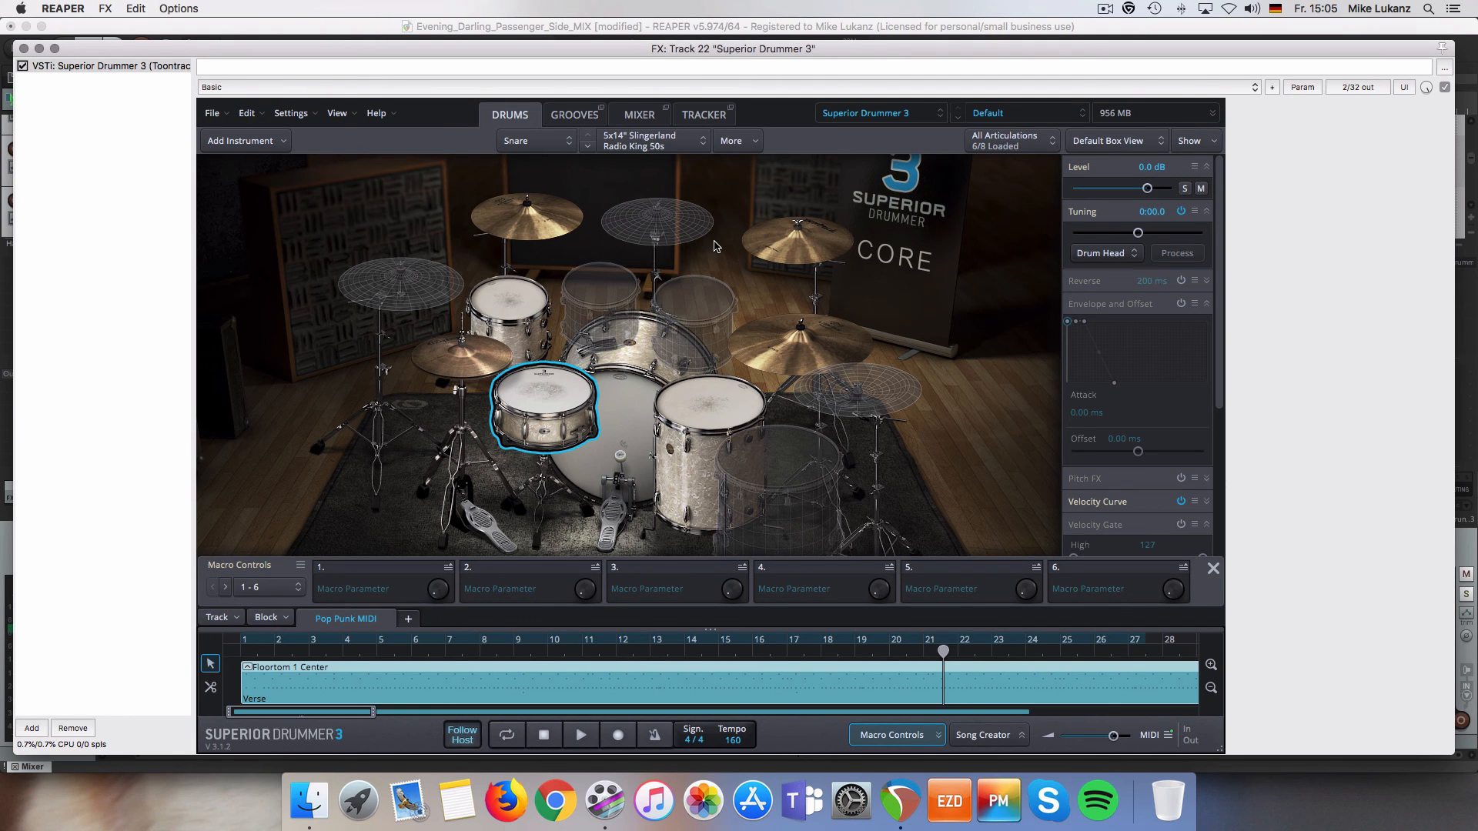
click(1001, 117)
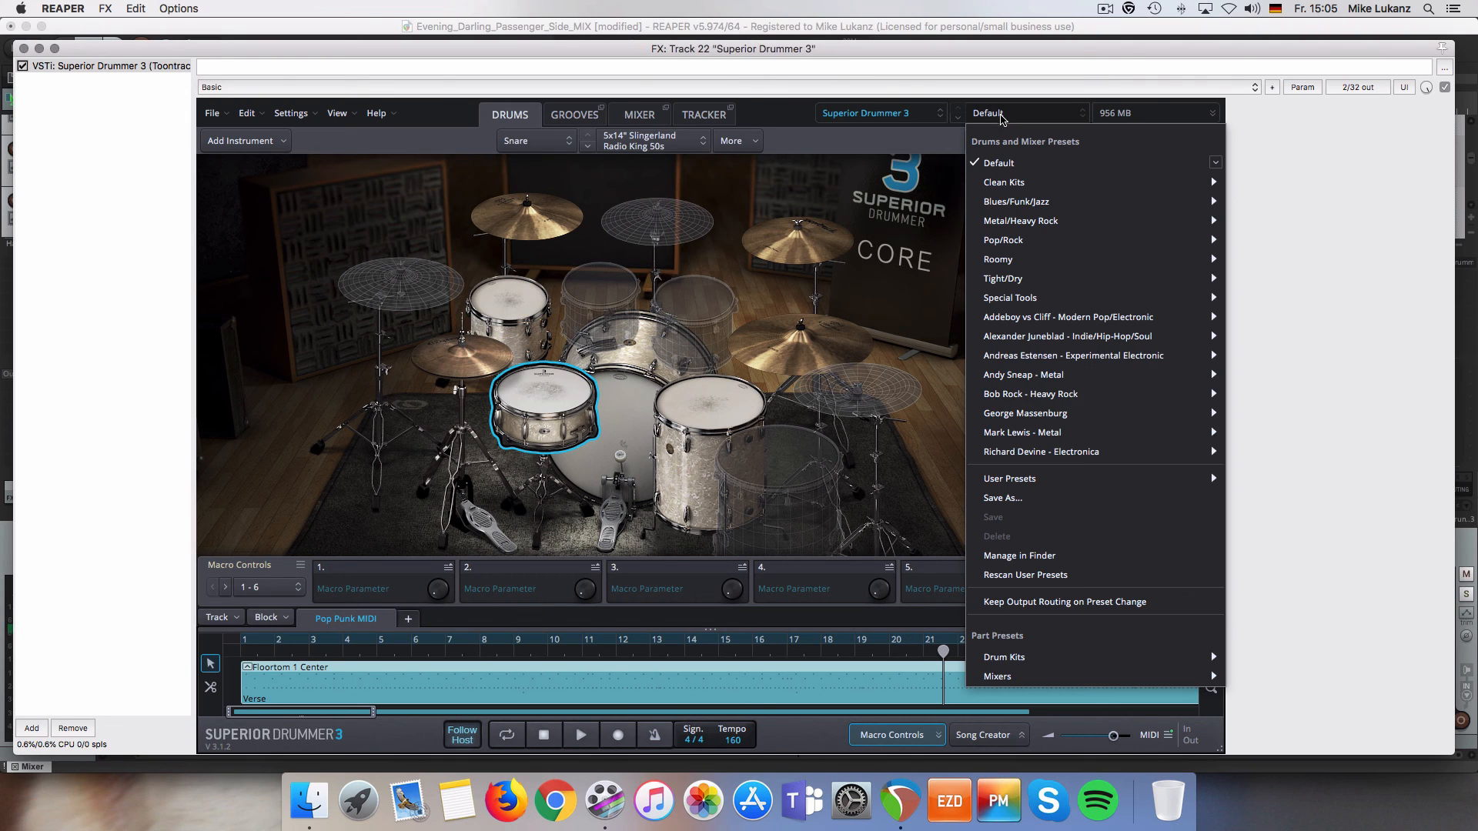
mouse_move(1038, 416)
click(1261, 322)
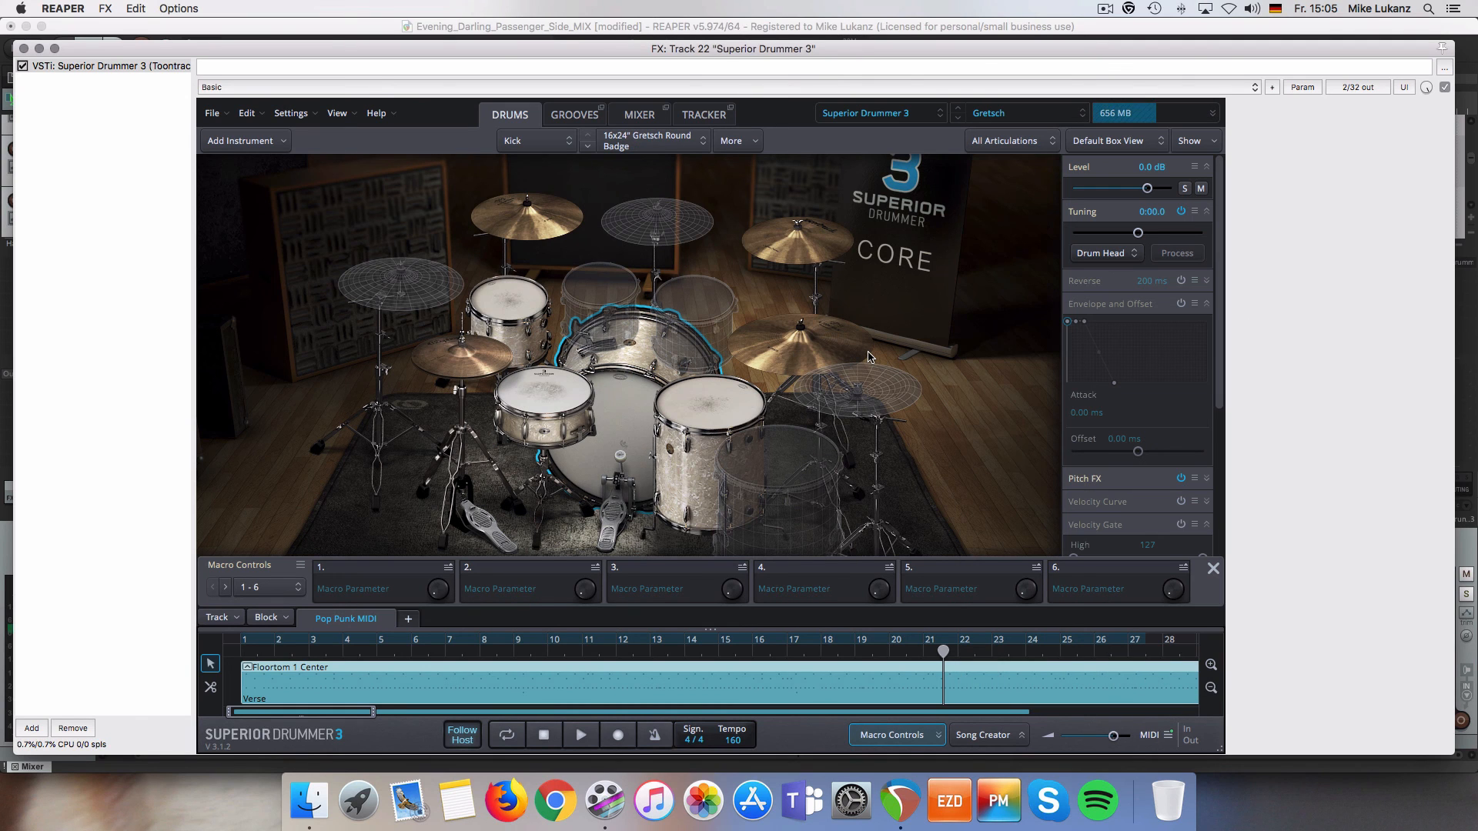
click(652, 117)
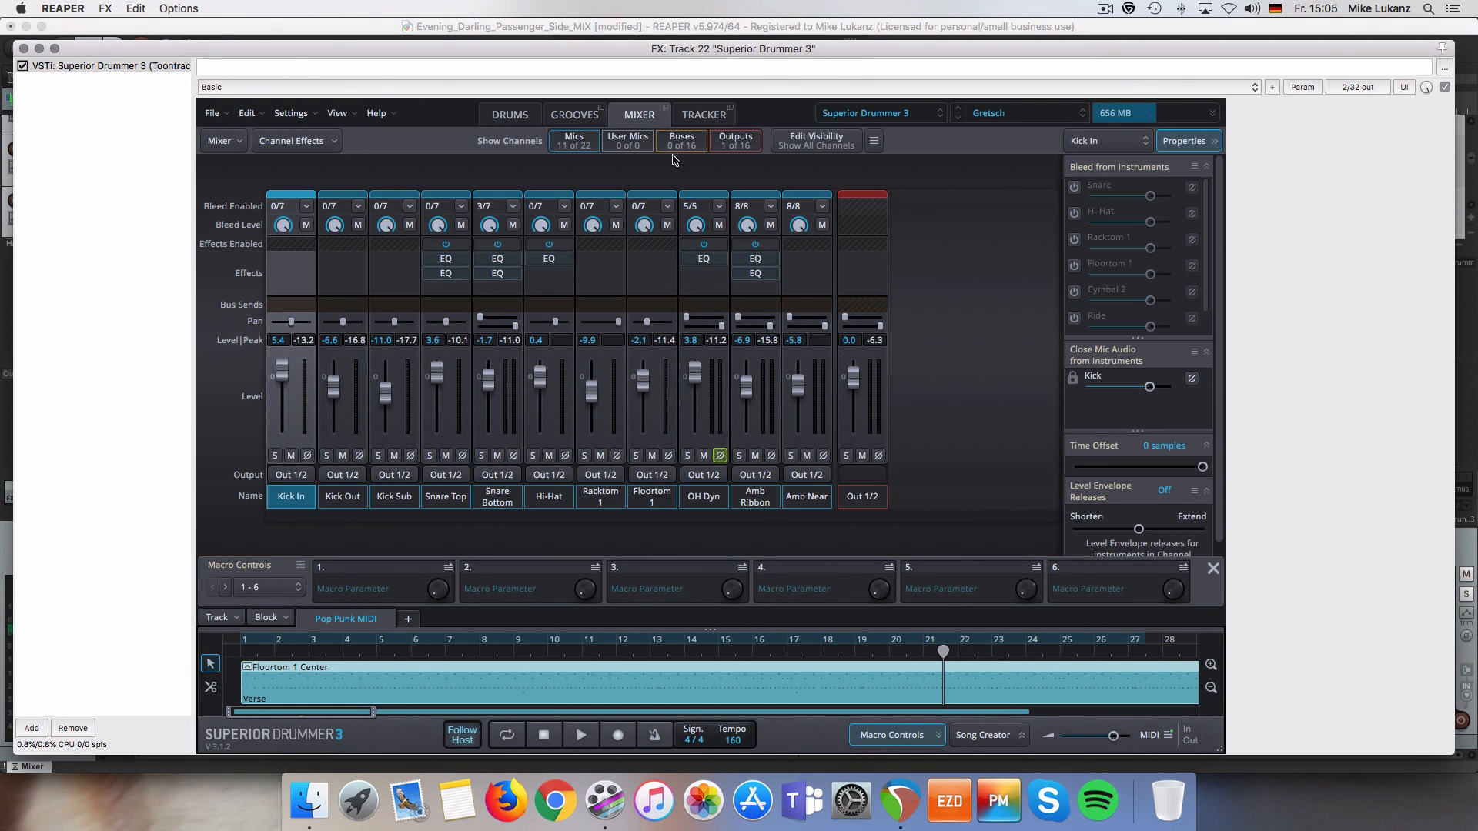
click(512, 121)
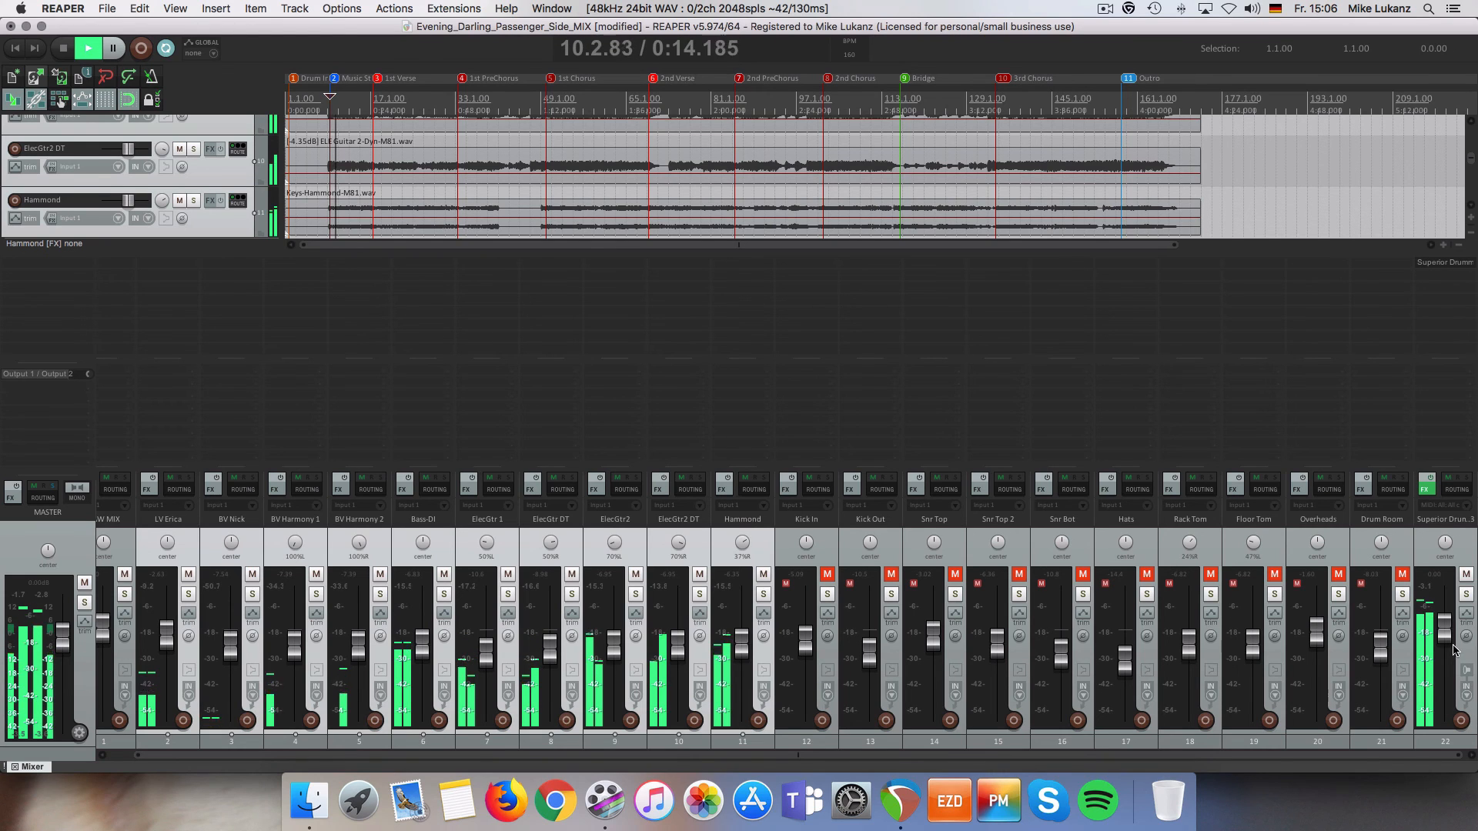
While the mix plays, raise the selected vocal and instrument tracks slightly and set Superior Drummer 3's volume to -0.66 dB
mouse_move(743, 658)
drag(744, 658, 743, 649)
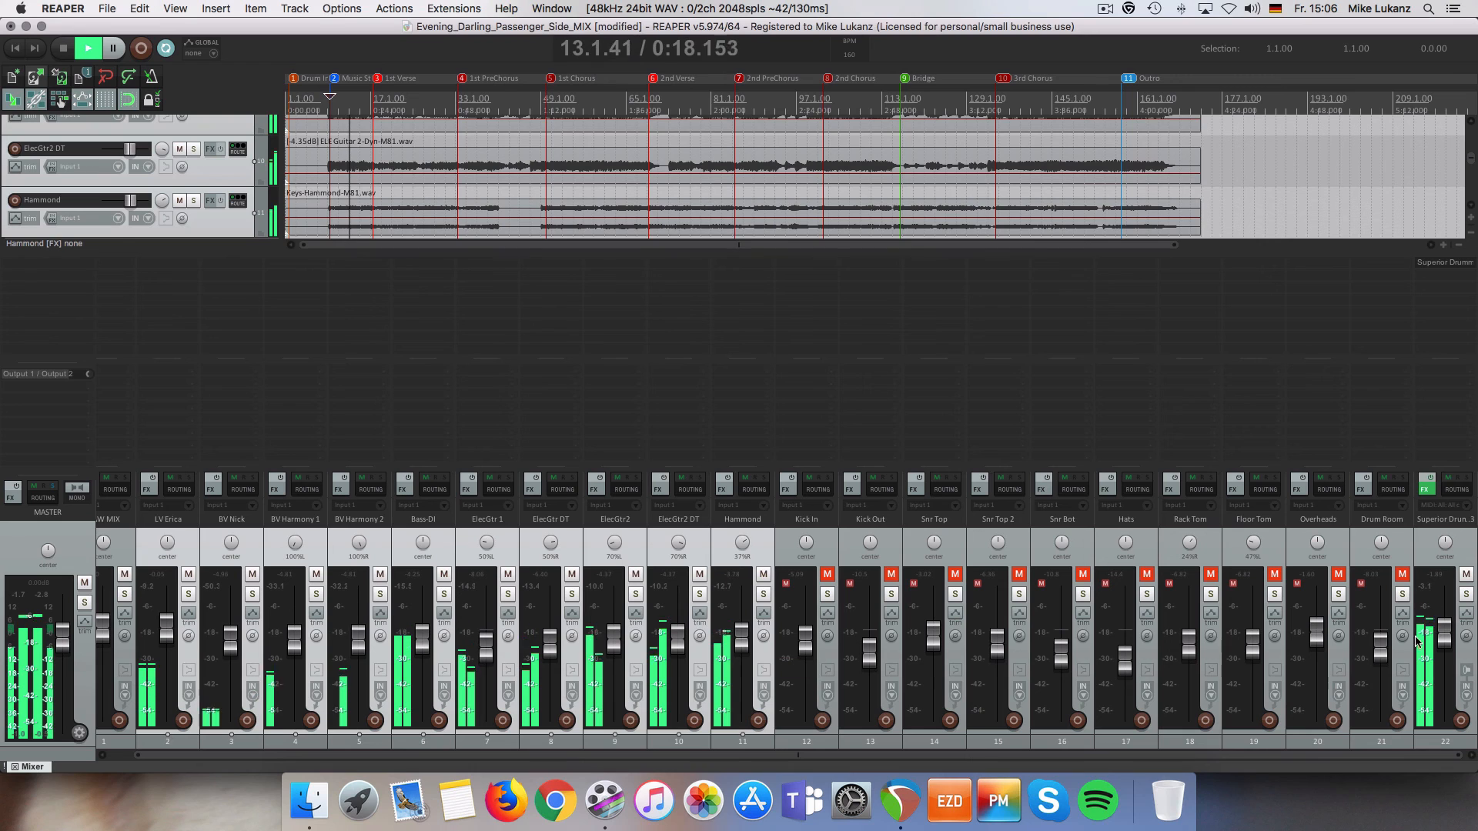
drag(1442, 634, 1445, 635)
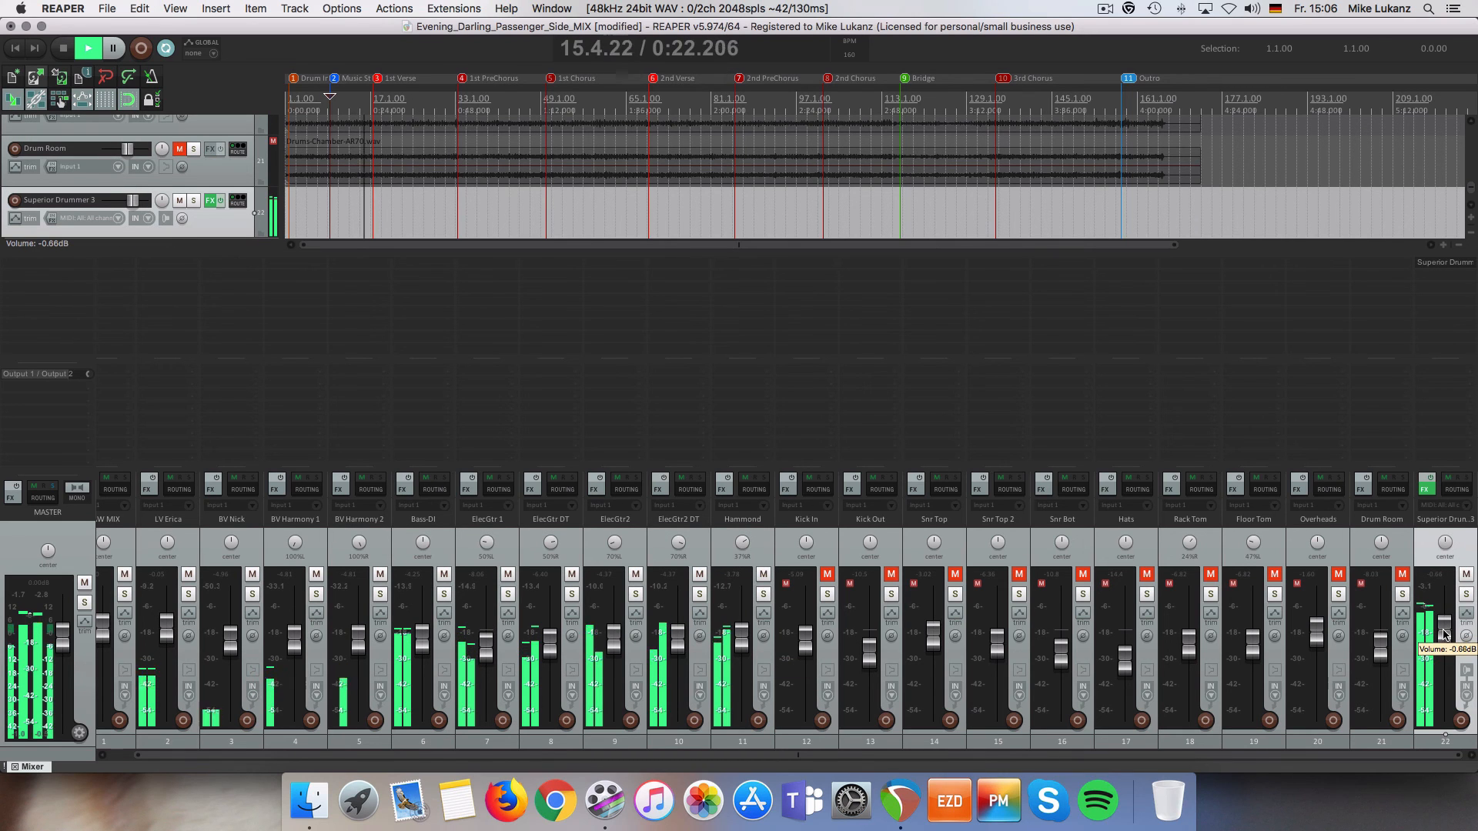
drag(177, 757, 154, 758)
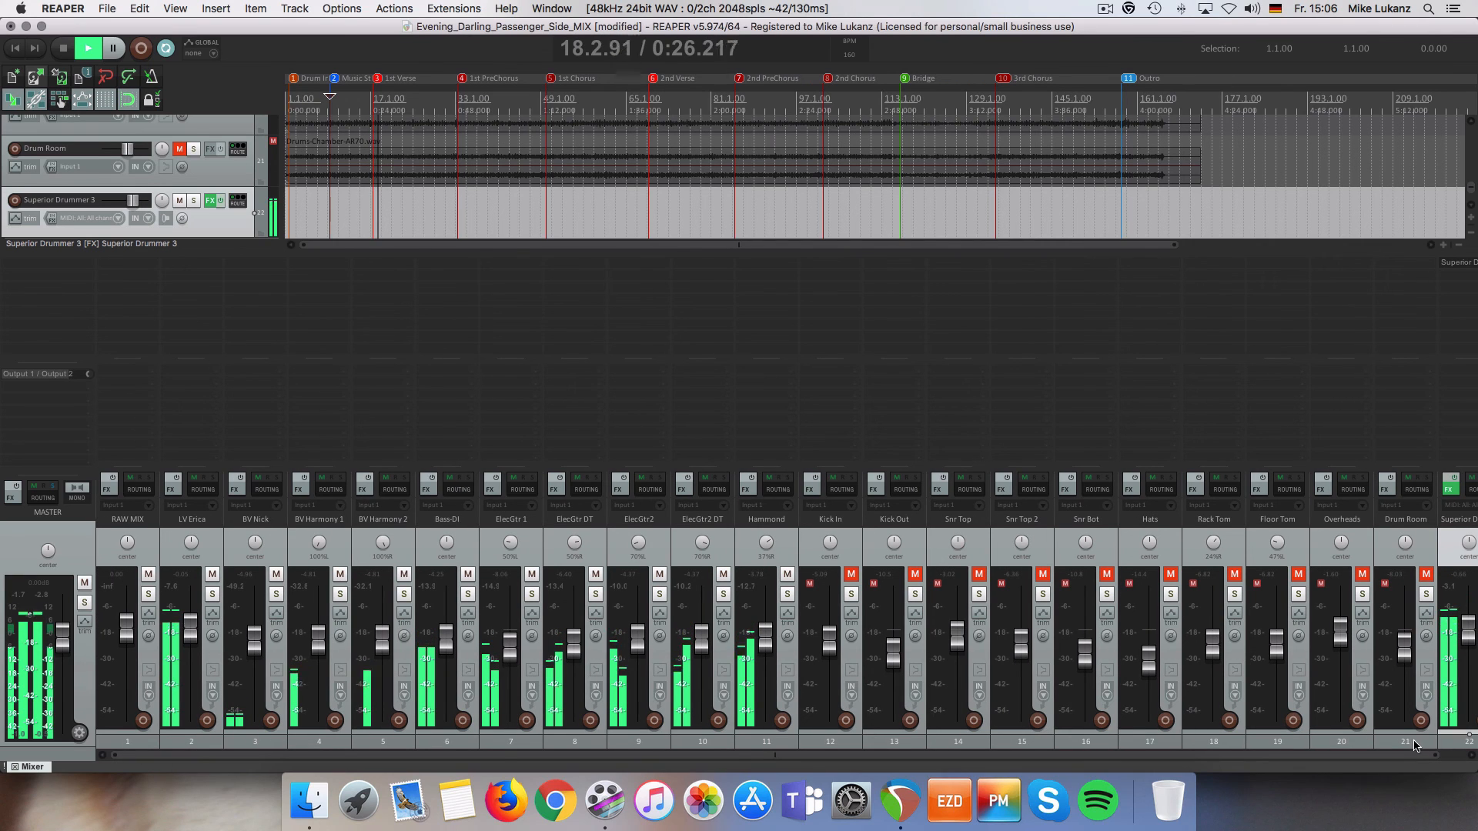
key(space)
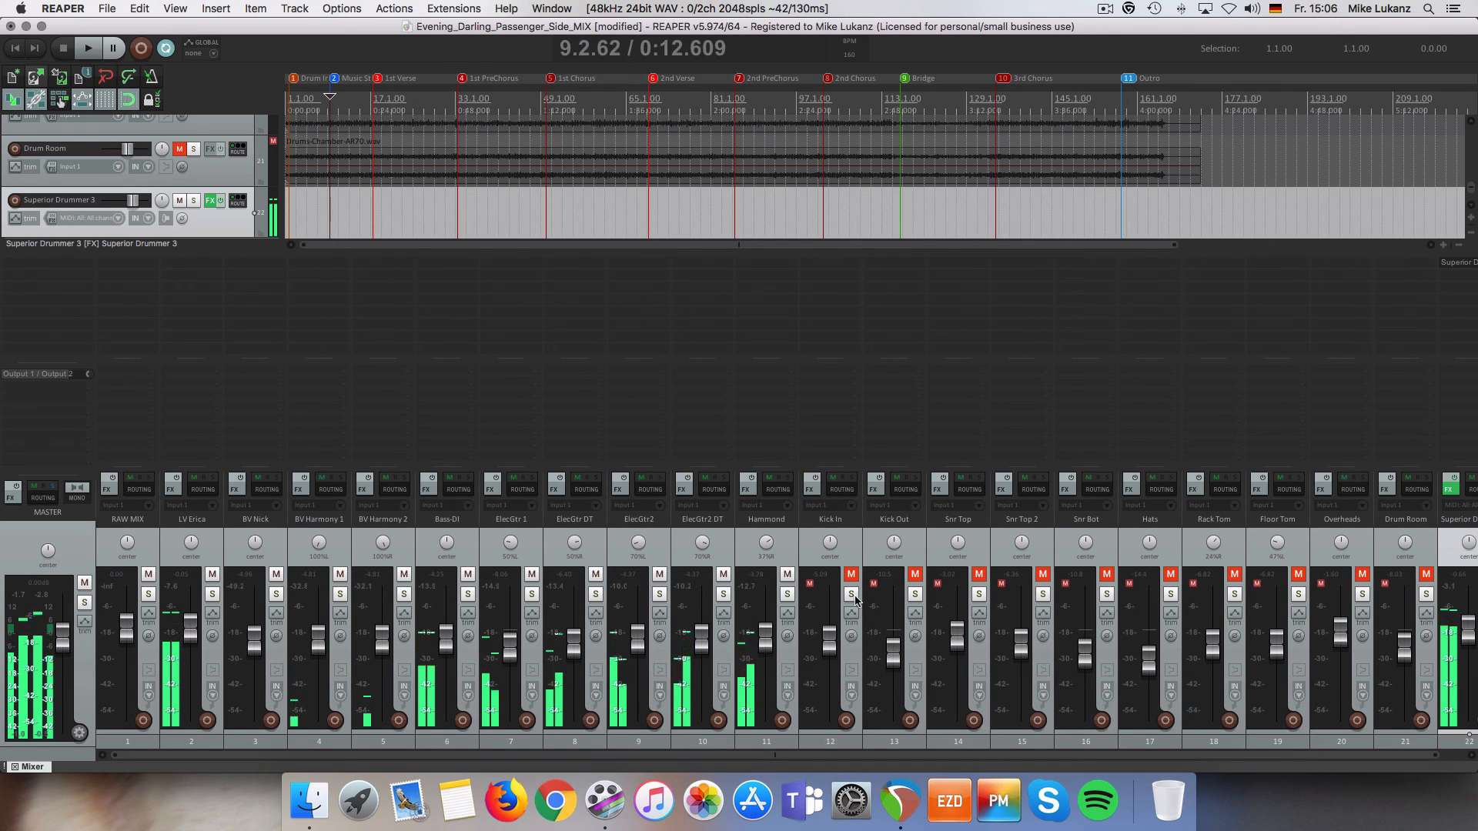
Solo the original drum tracks from Kick In to Drum Room without their mutes and start playback
click(853, 551)
shift+click(1422, 548)
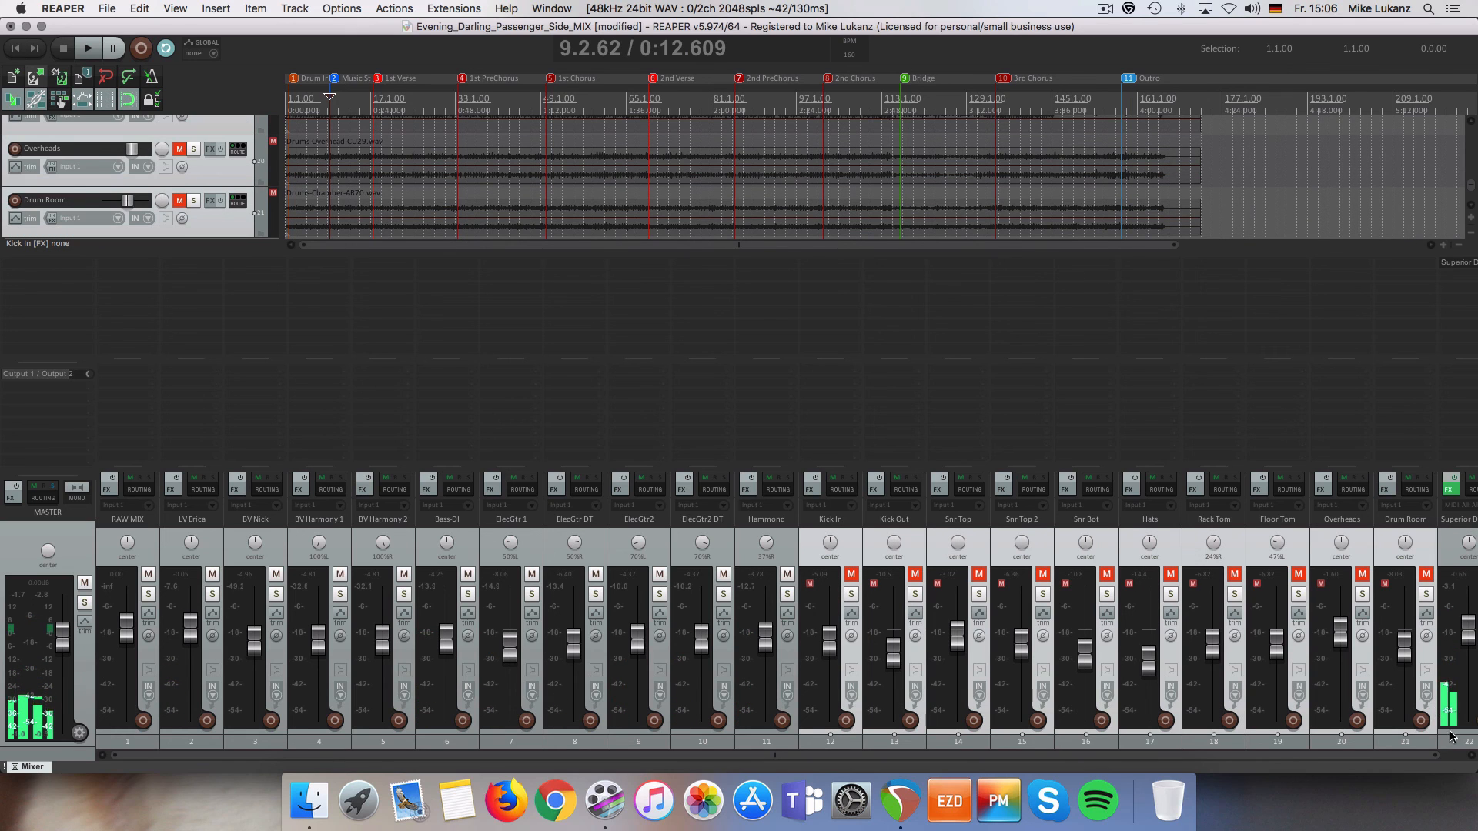
click(1401, 594)
key(space)
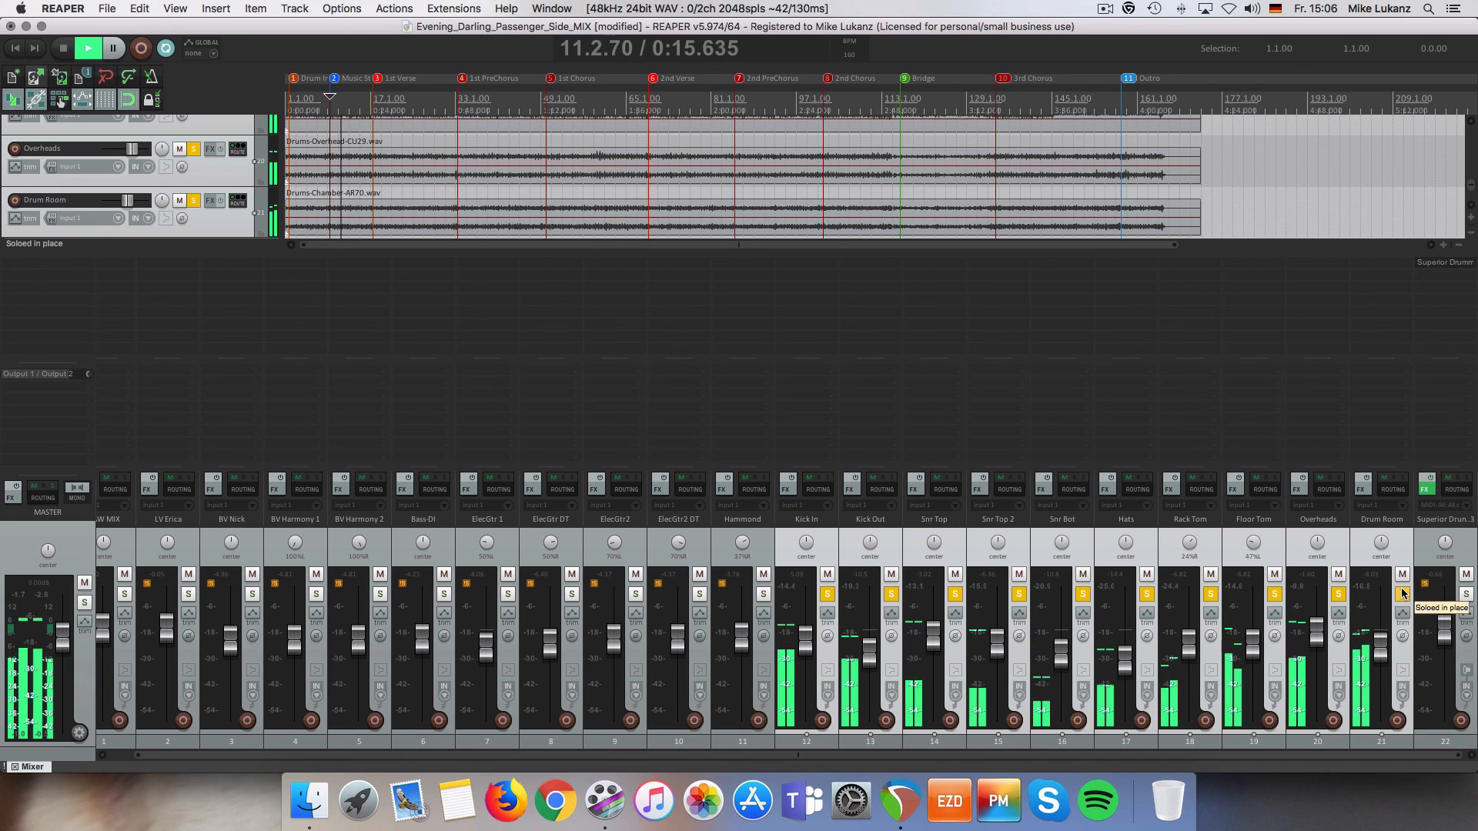
Mute Superior Drummer 3, compare it with the original drums by toggling their solos during playback, and stop playback
click(1466, 574)
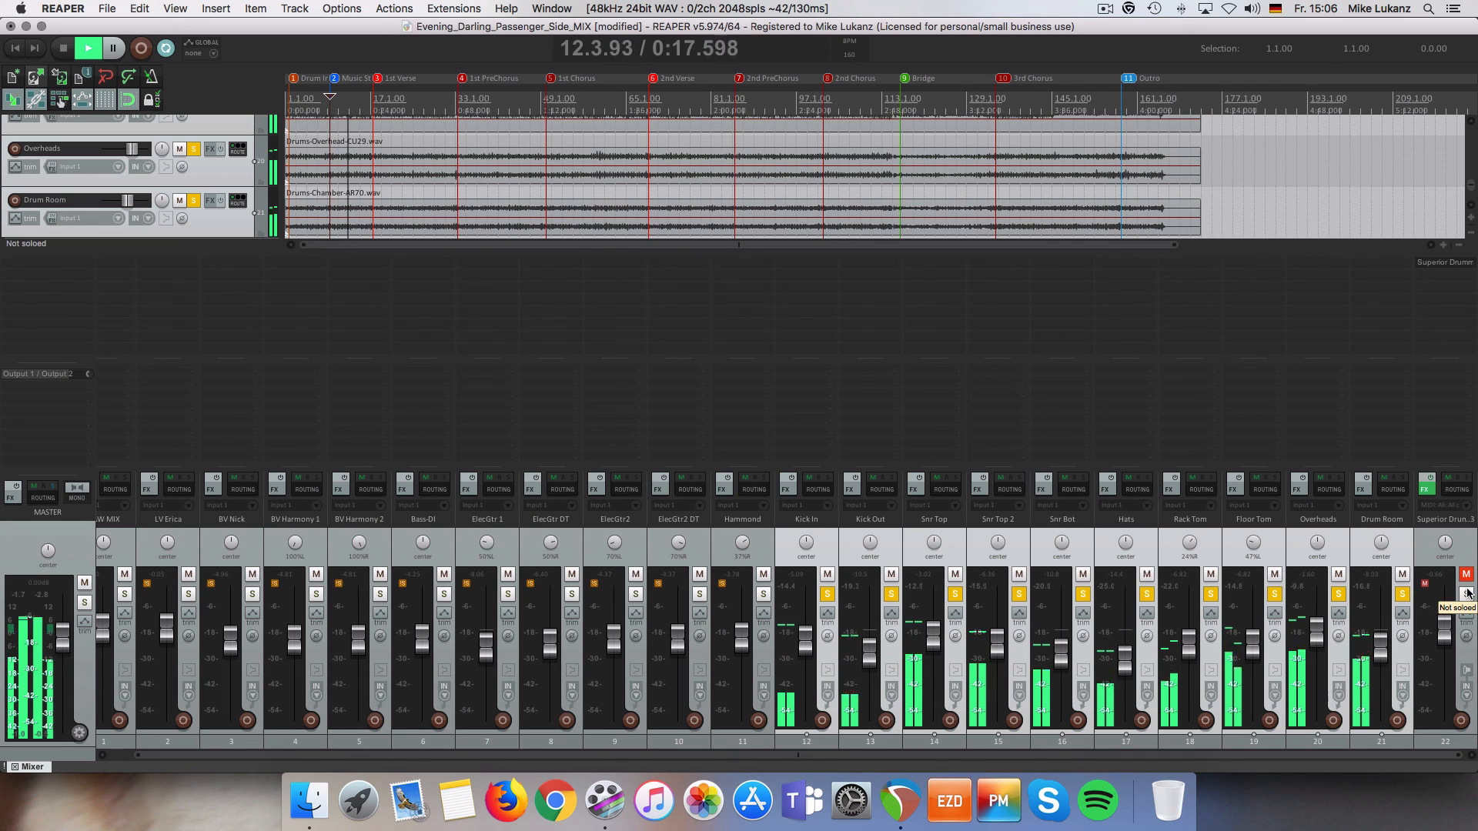
click(1467, 593)
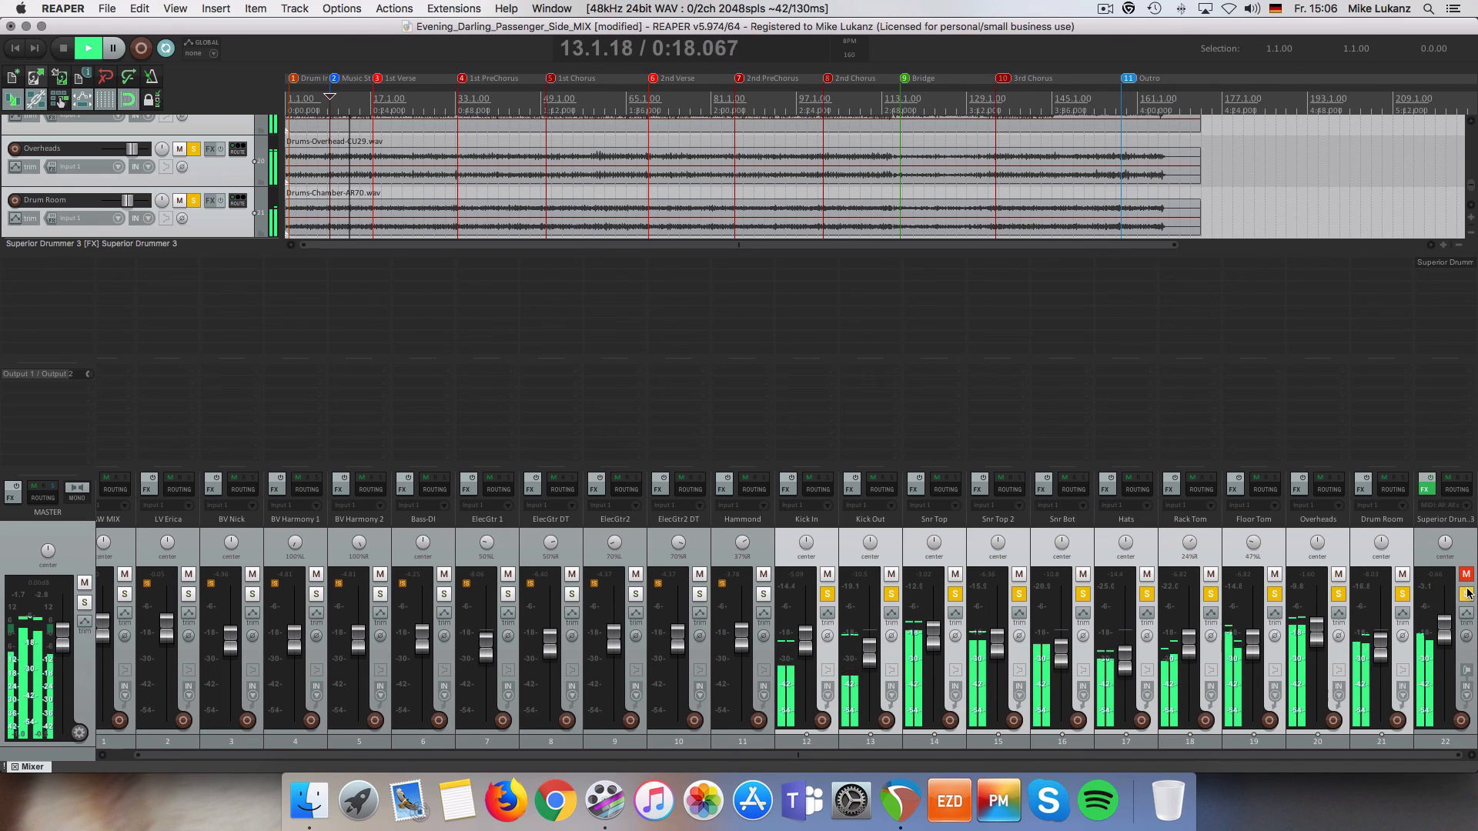
click(1403, 593)
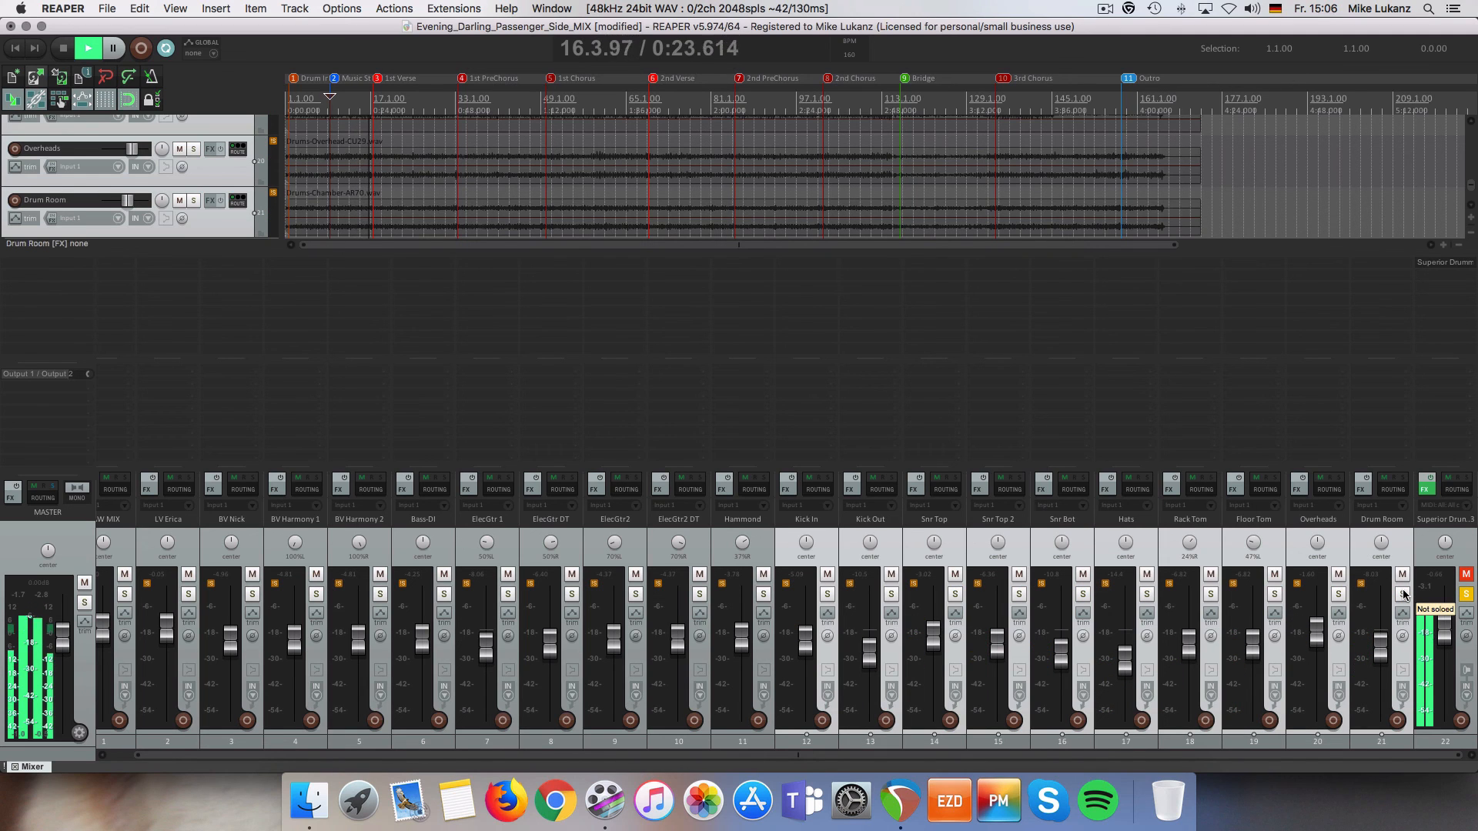
click(1465, 593)
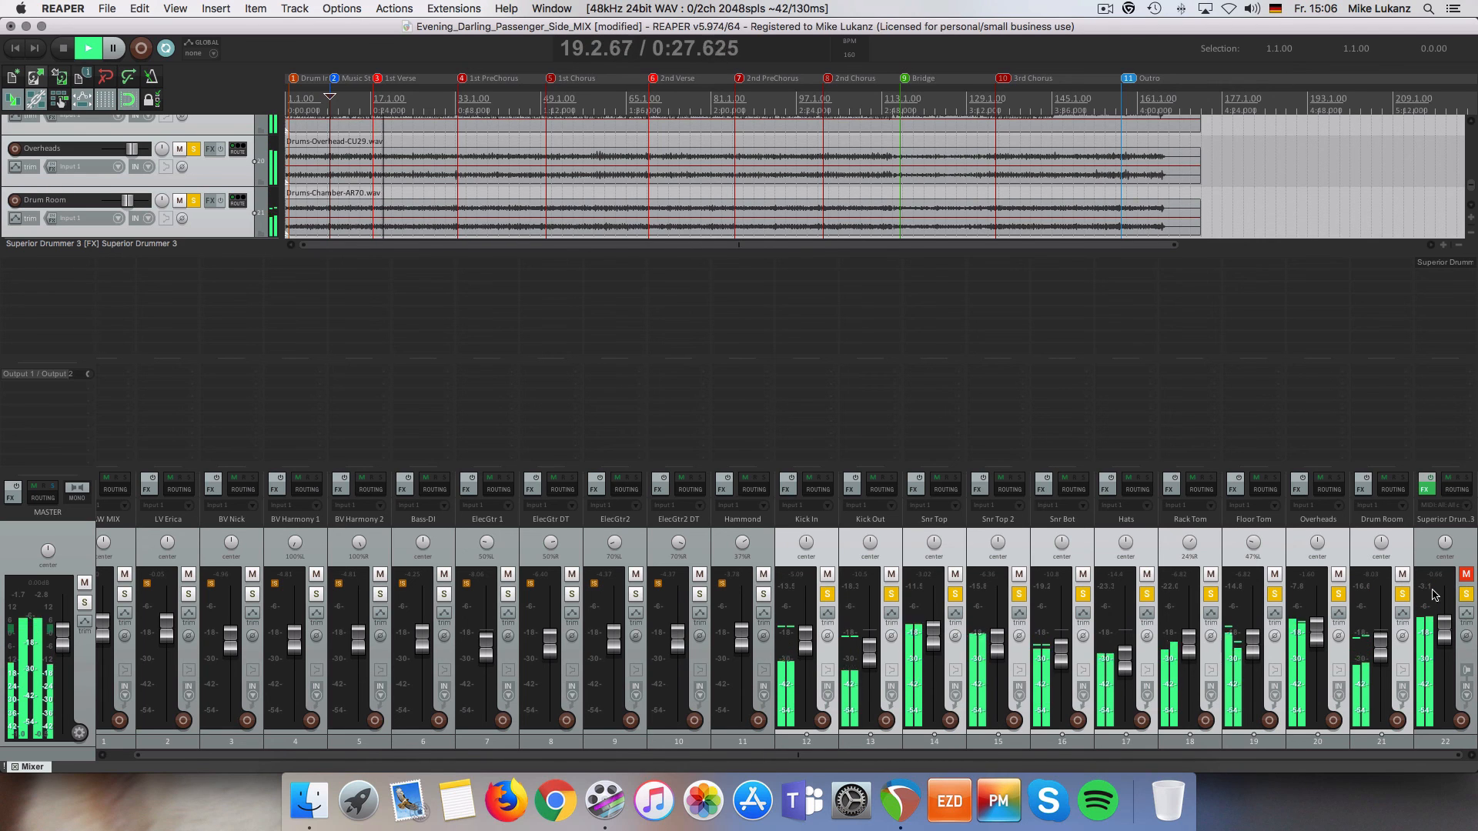
click(1465, 593)
key(space)
Open Superior Drummer 3 on its track and switch the library to The Rock Foundry
click(1433, 560)
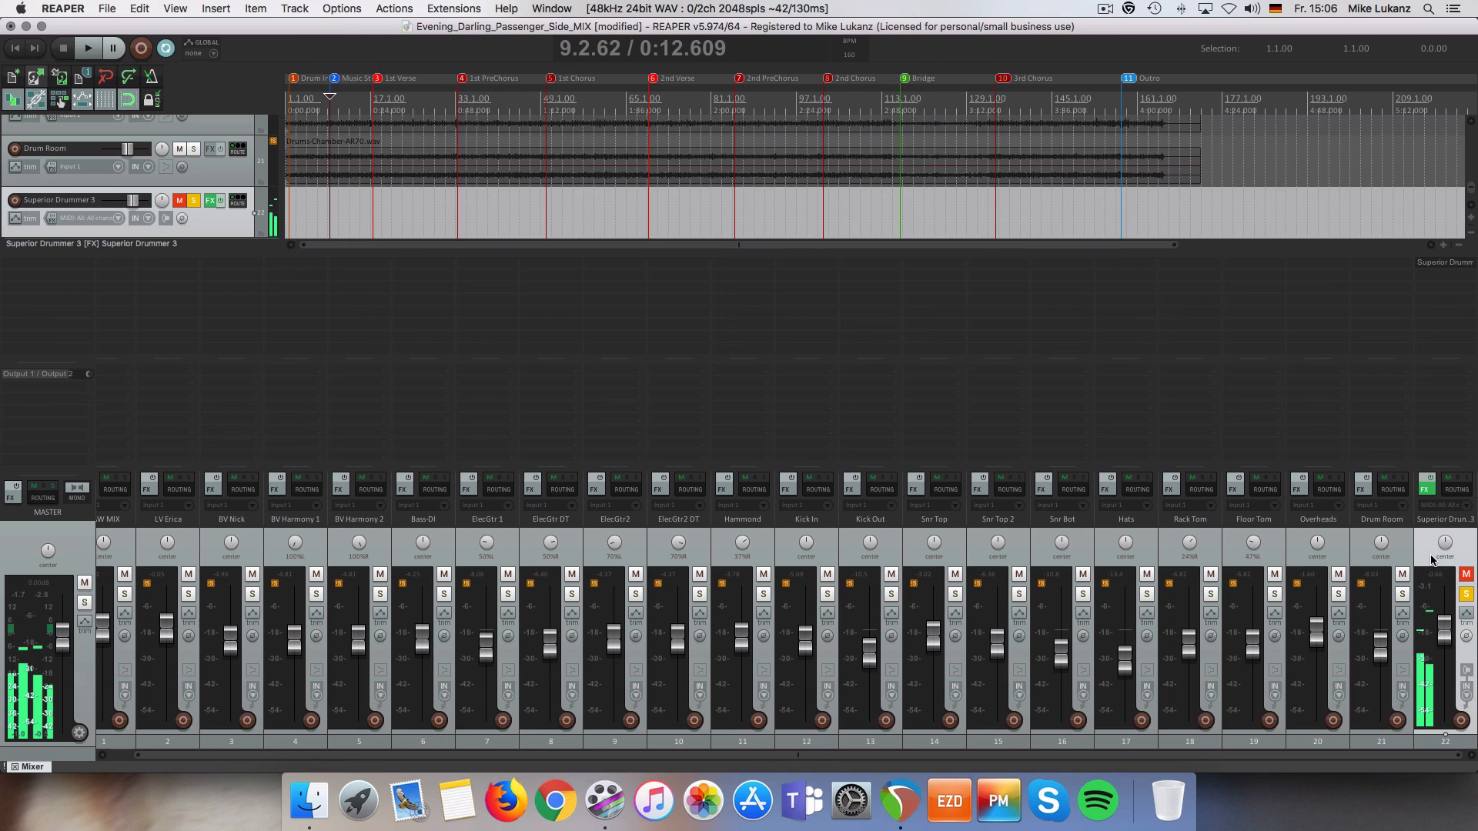
click(1426, 492)
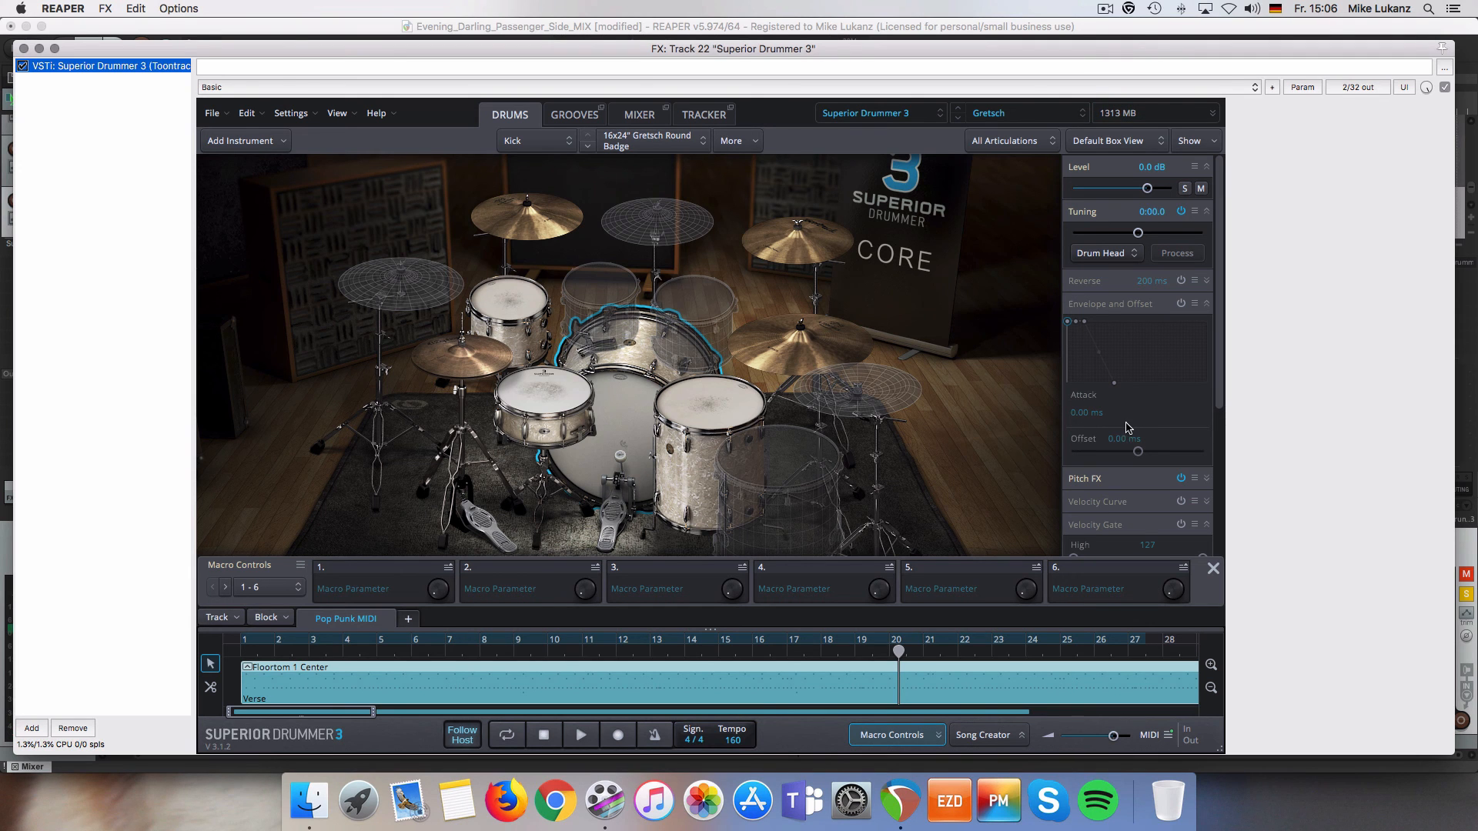
click(912, 115)
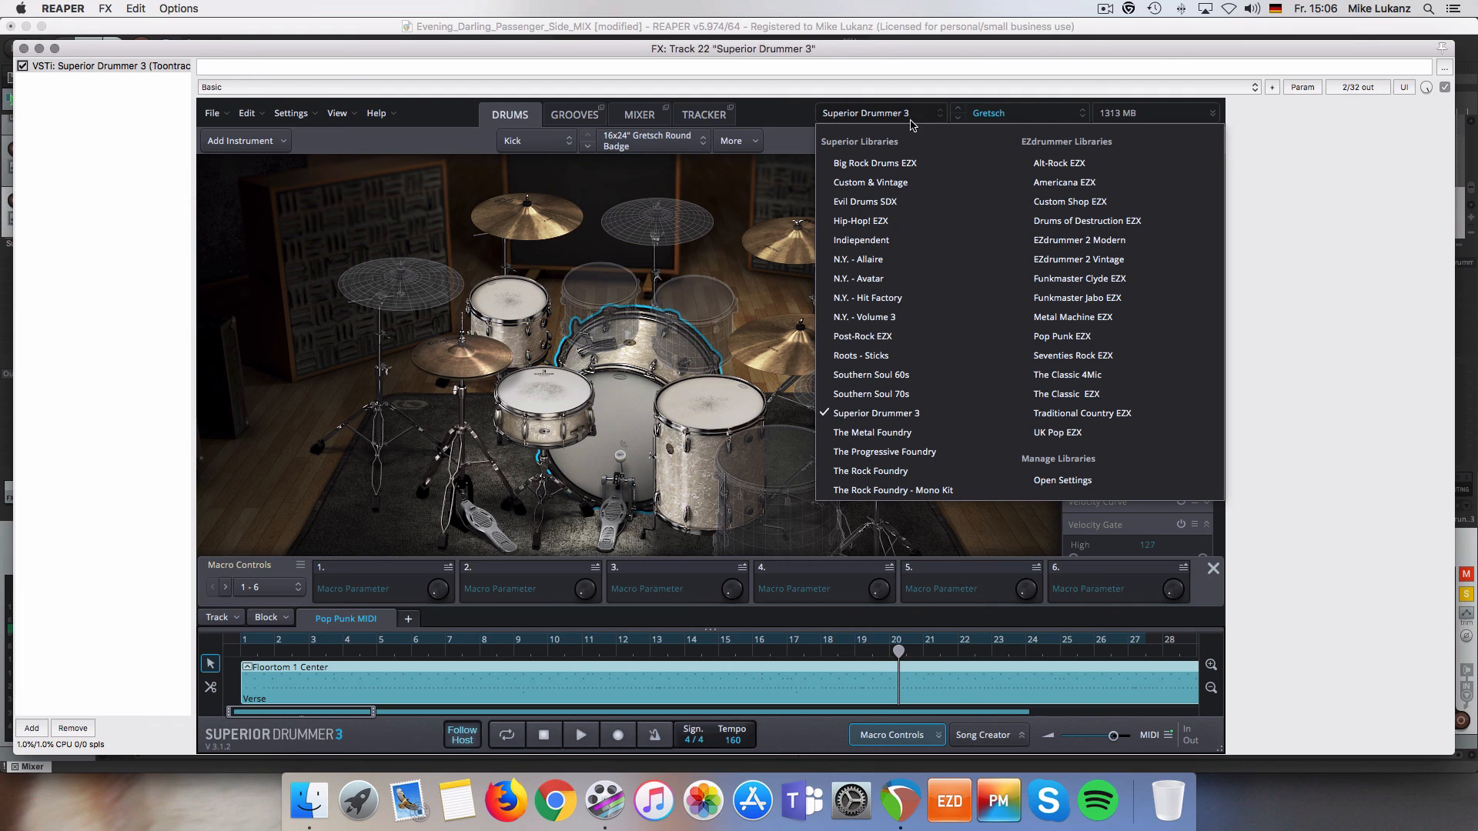
click(884, 468)
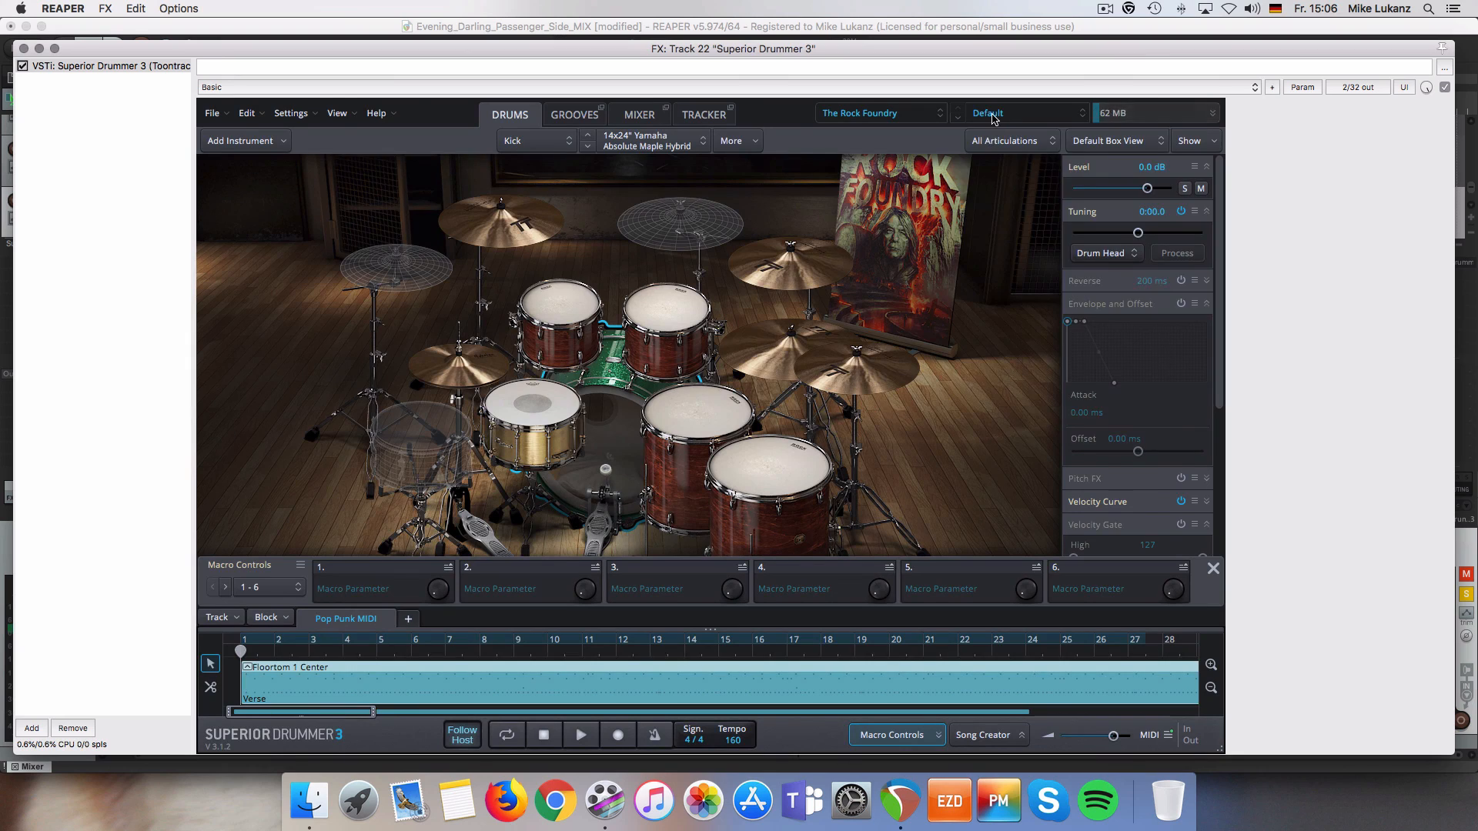
Load the Ludwig 1971 drum kit part preset and close the plug-in window
click(992, 113)
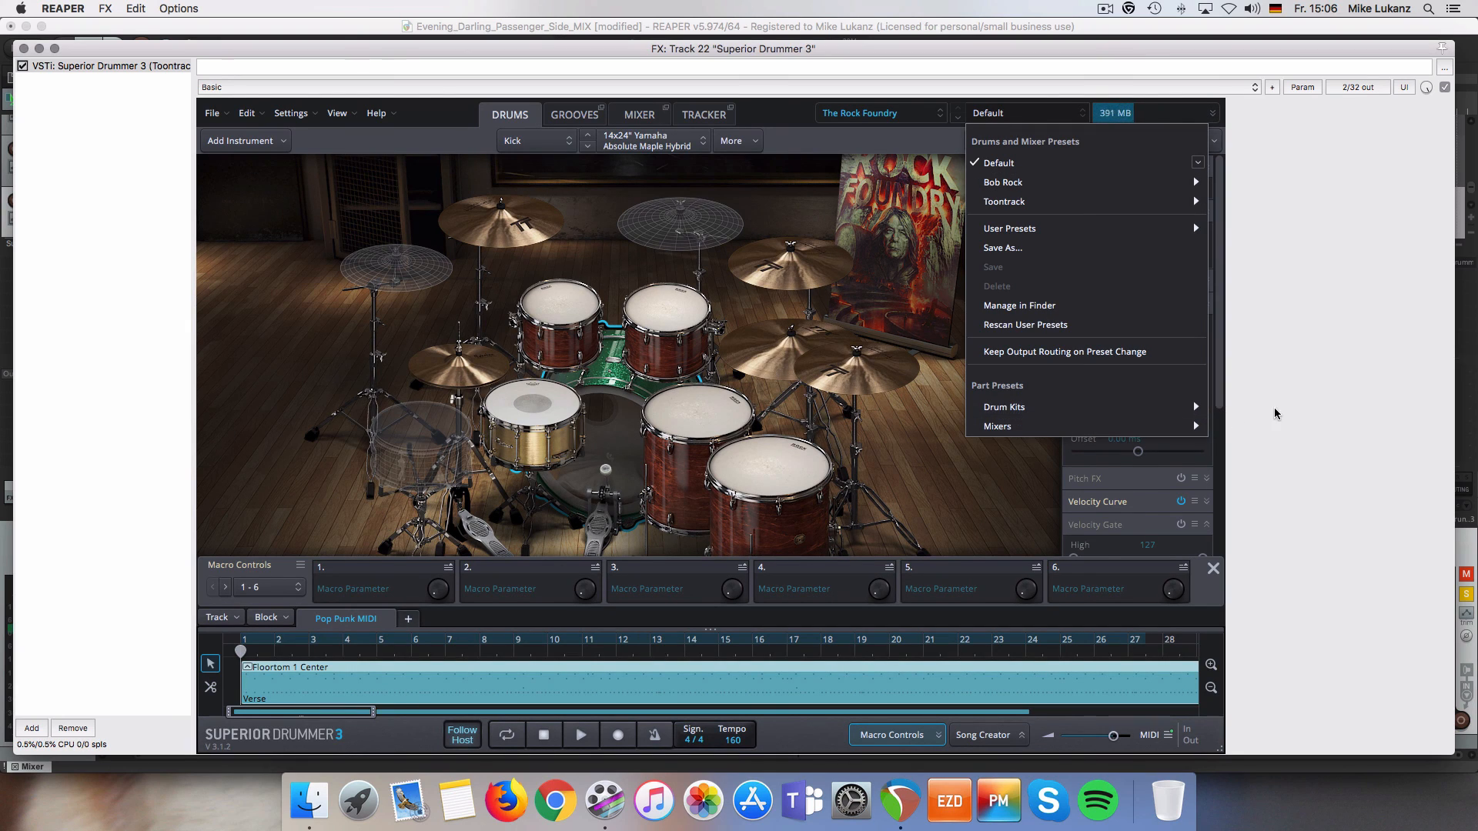
mouse_move(1155, 404)
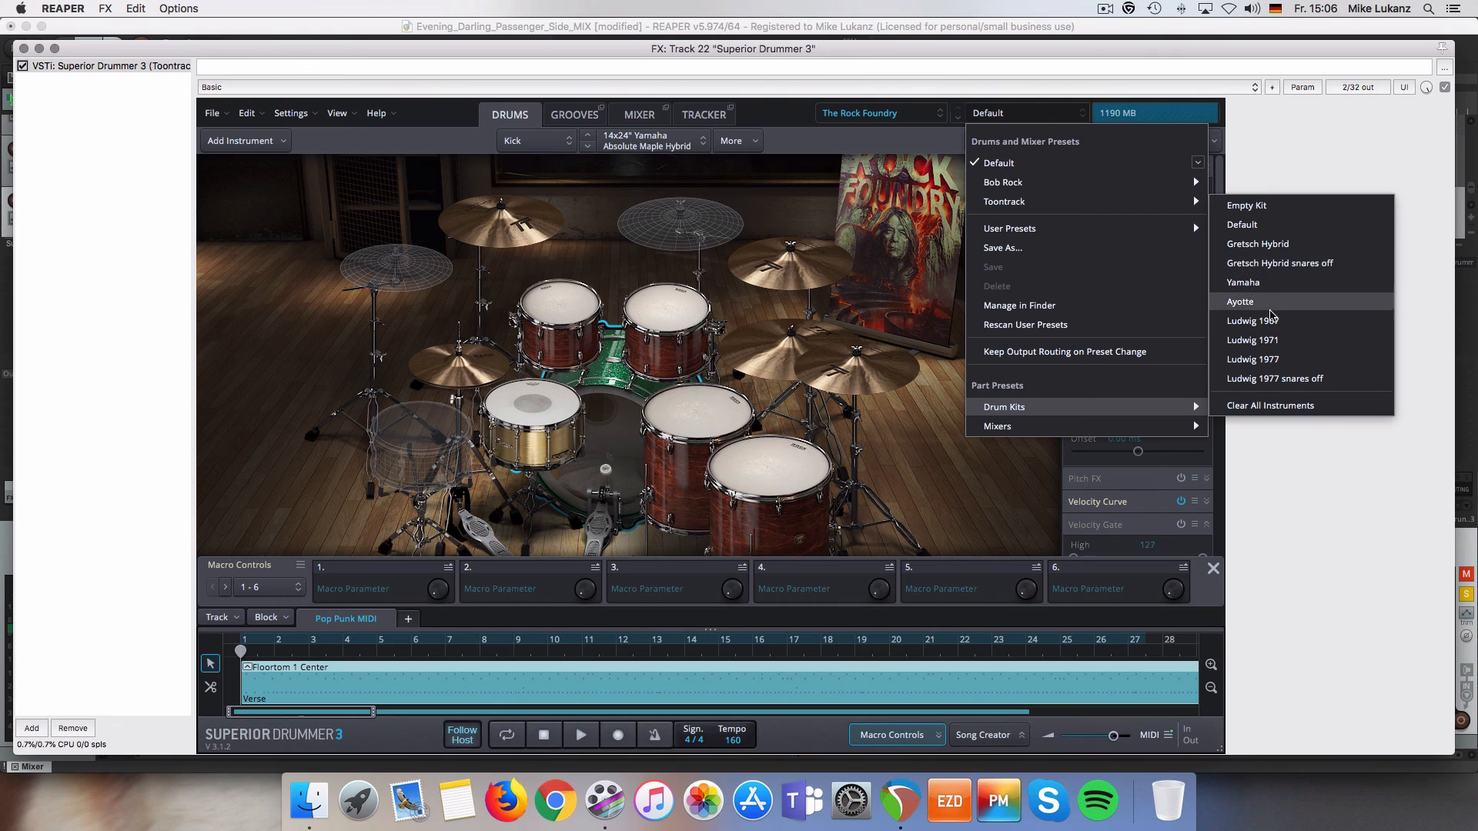
click(1262, 336)
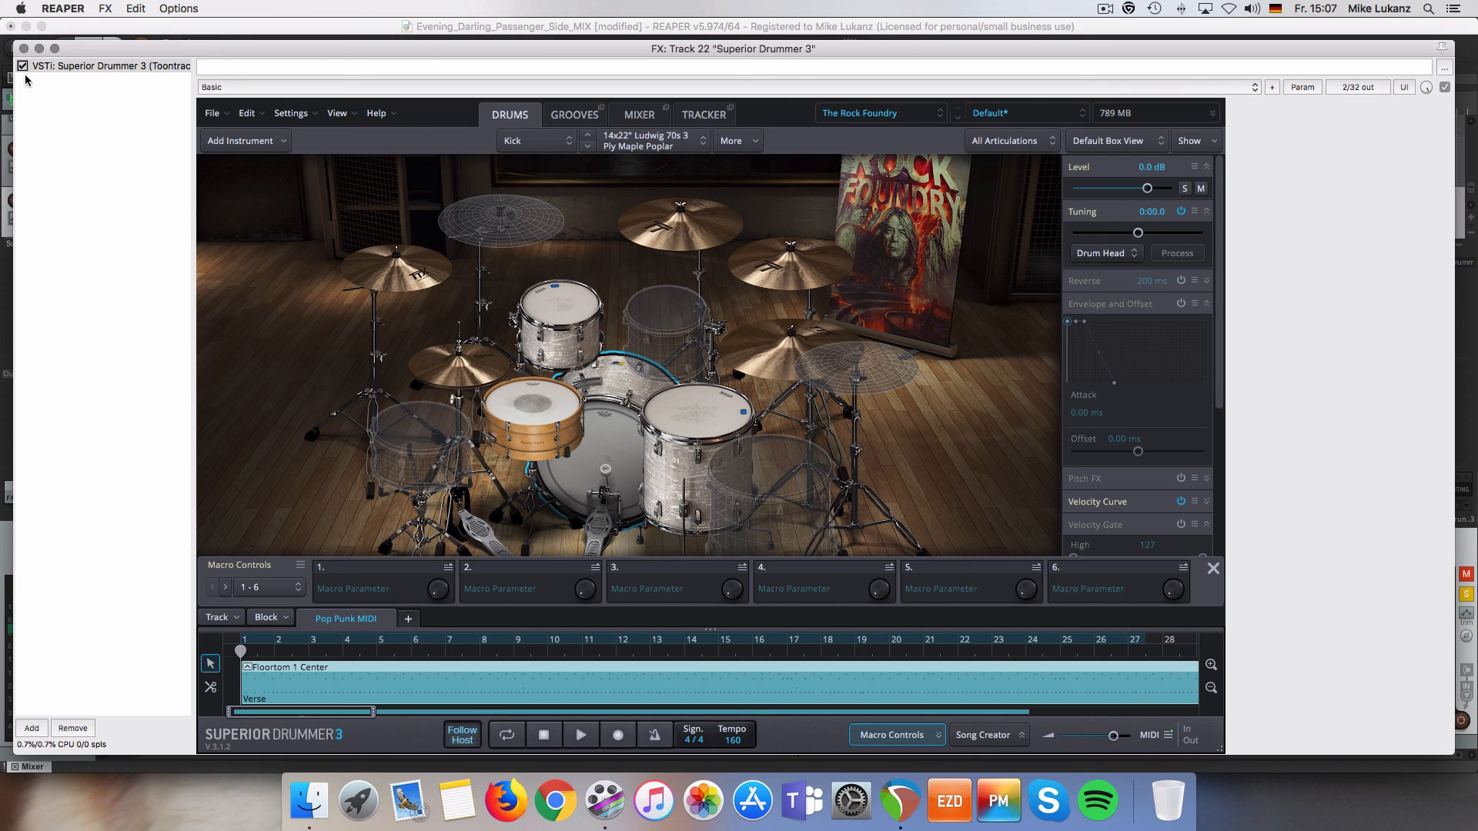
key(Escape)
Play the mix, unmute Superior Drummer 3 and solo it briefly
key(space)
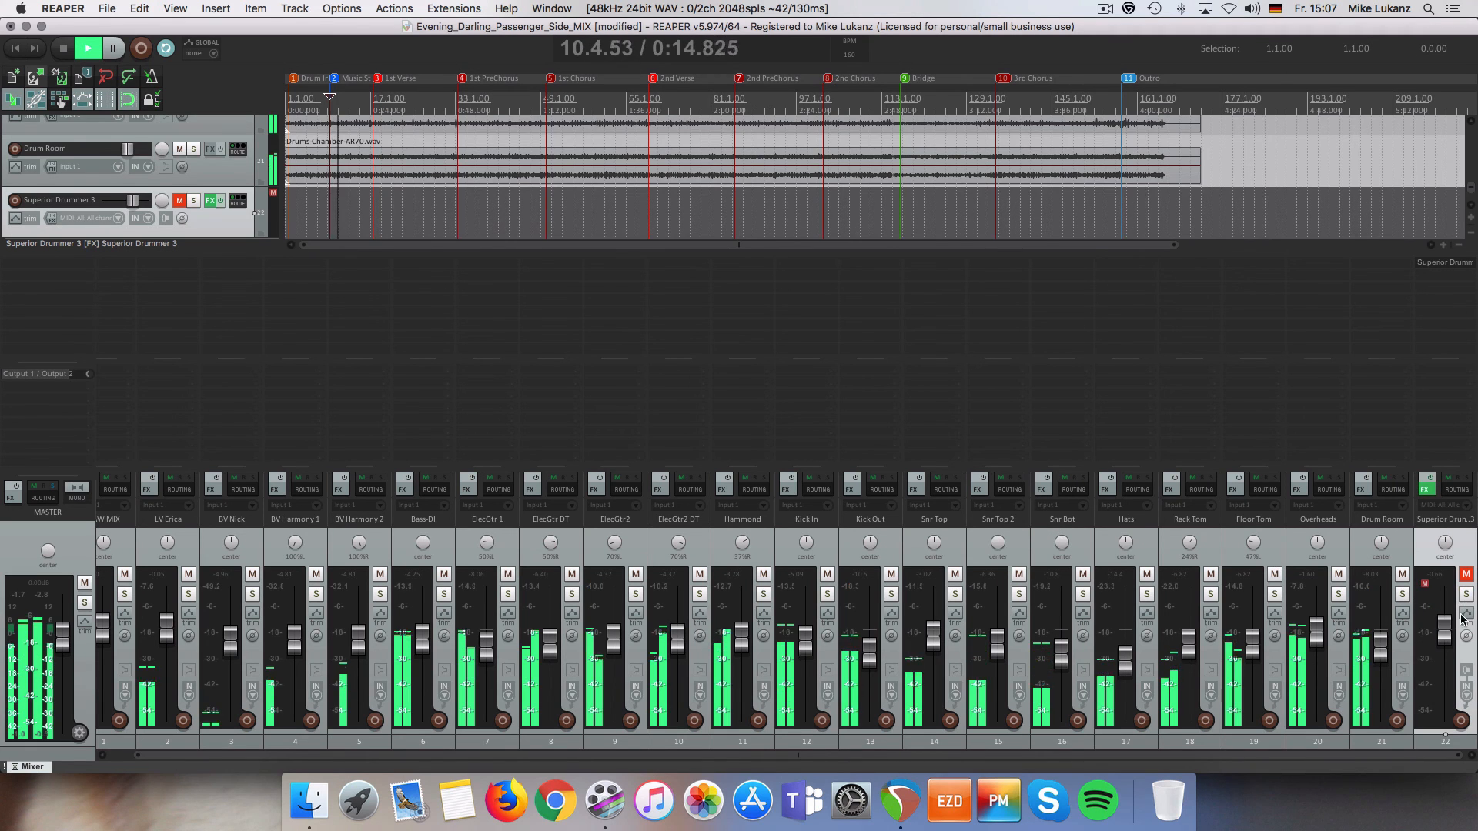
click(1466, 576)
click(1466, 594)
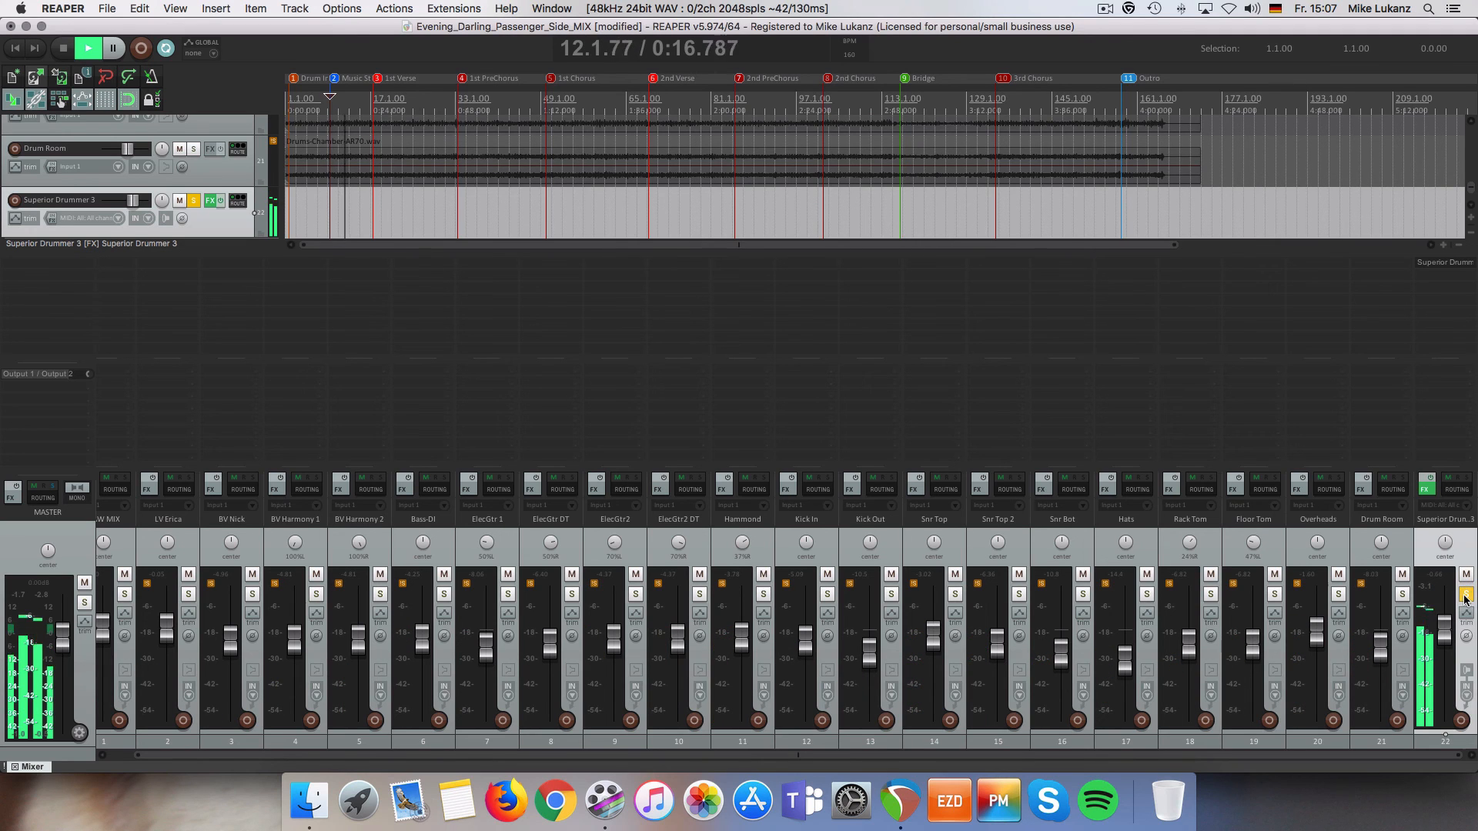
Mute the original drum tracks from Kick In to Drum Room and lower Superior Drummer 3's volume to -4.17 dB
click(804, 531)
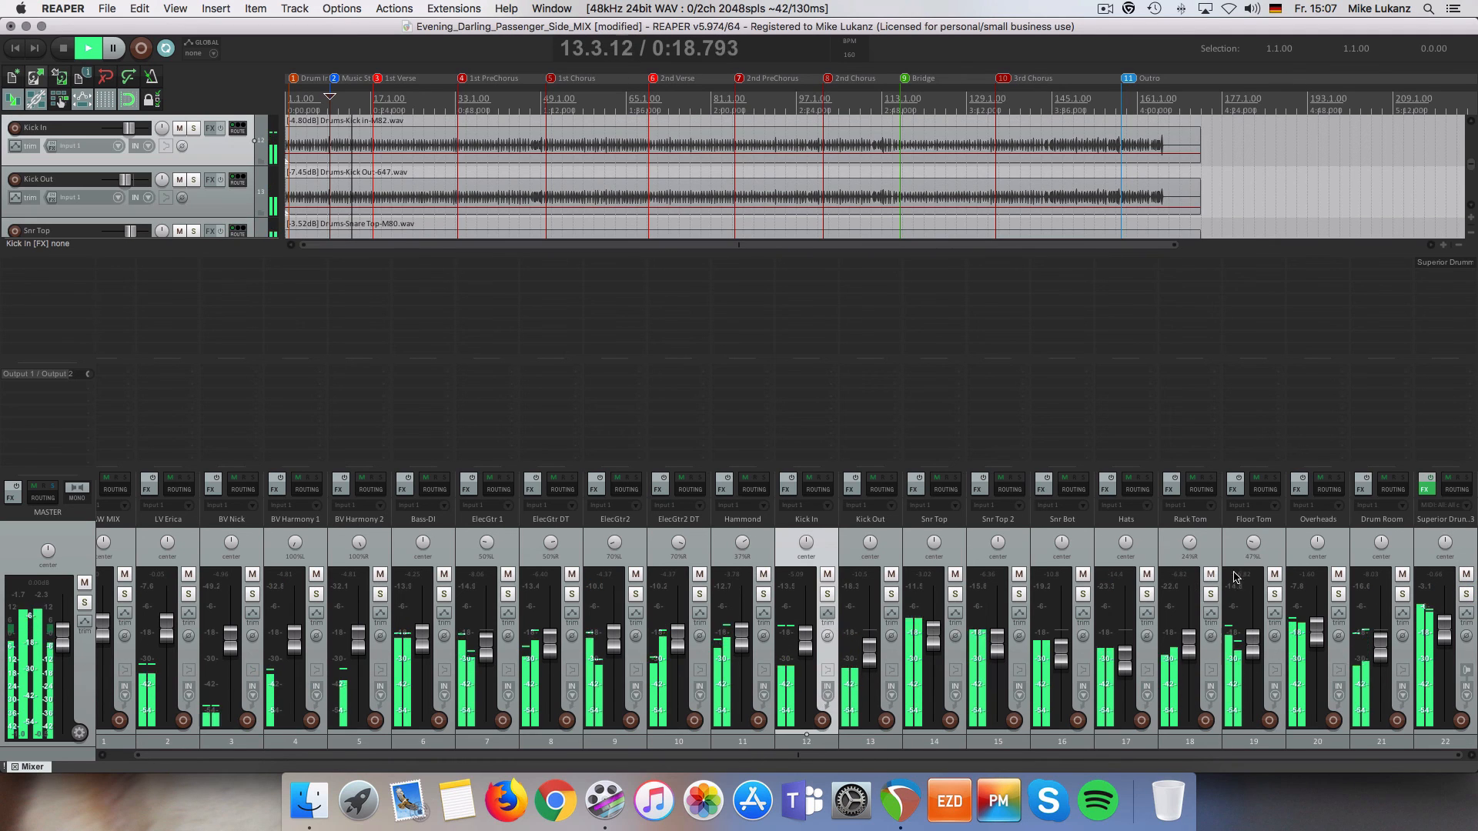
click(1400, 575)
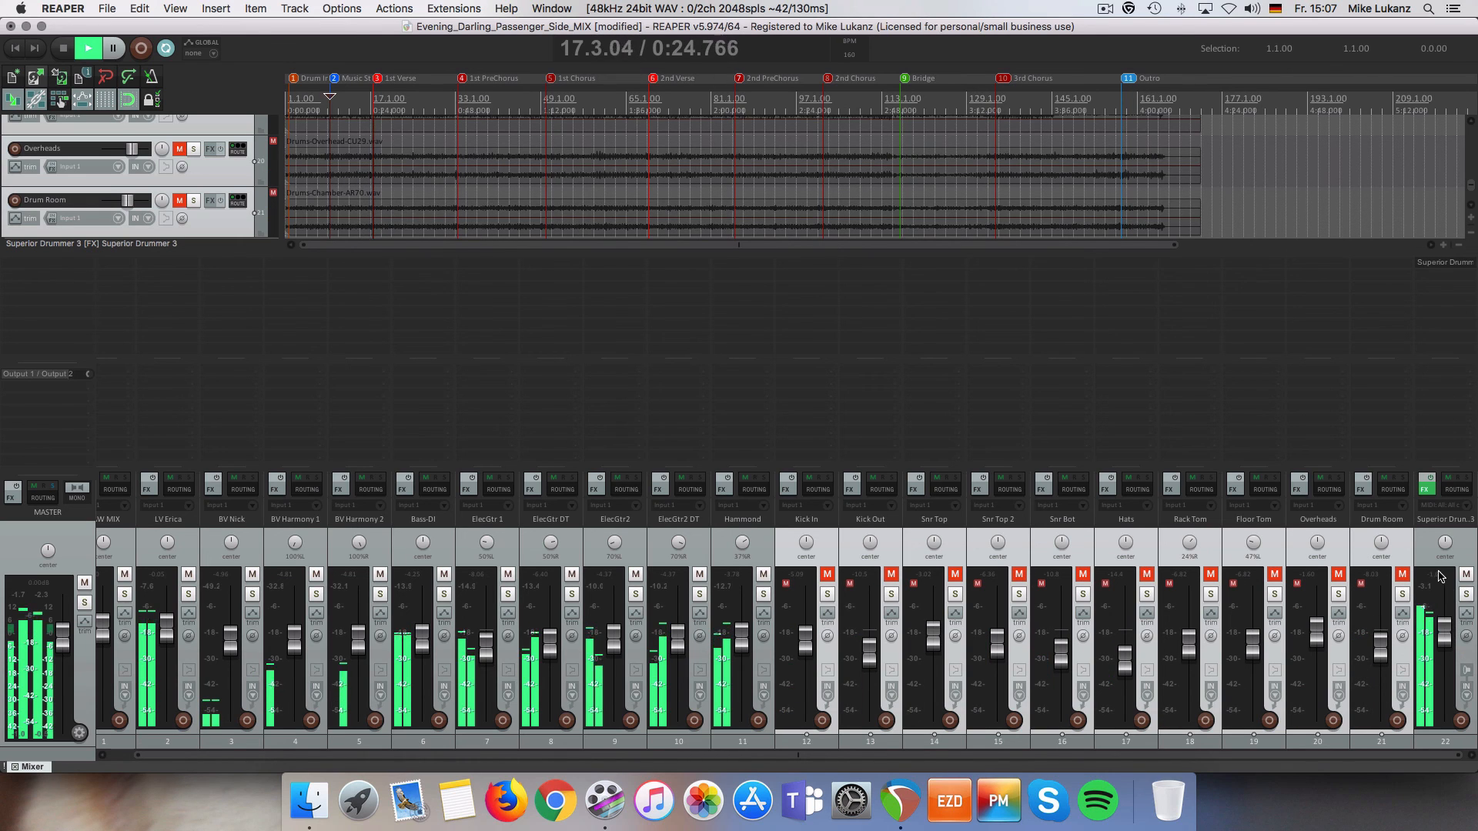
click(1425, 489)
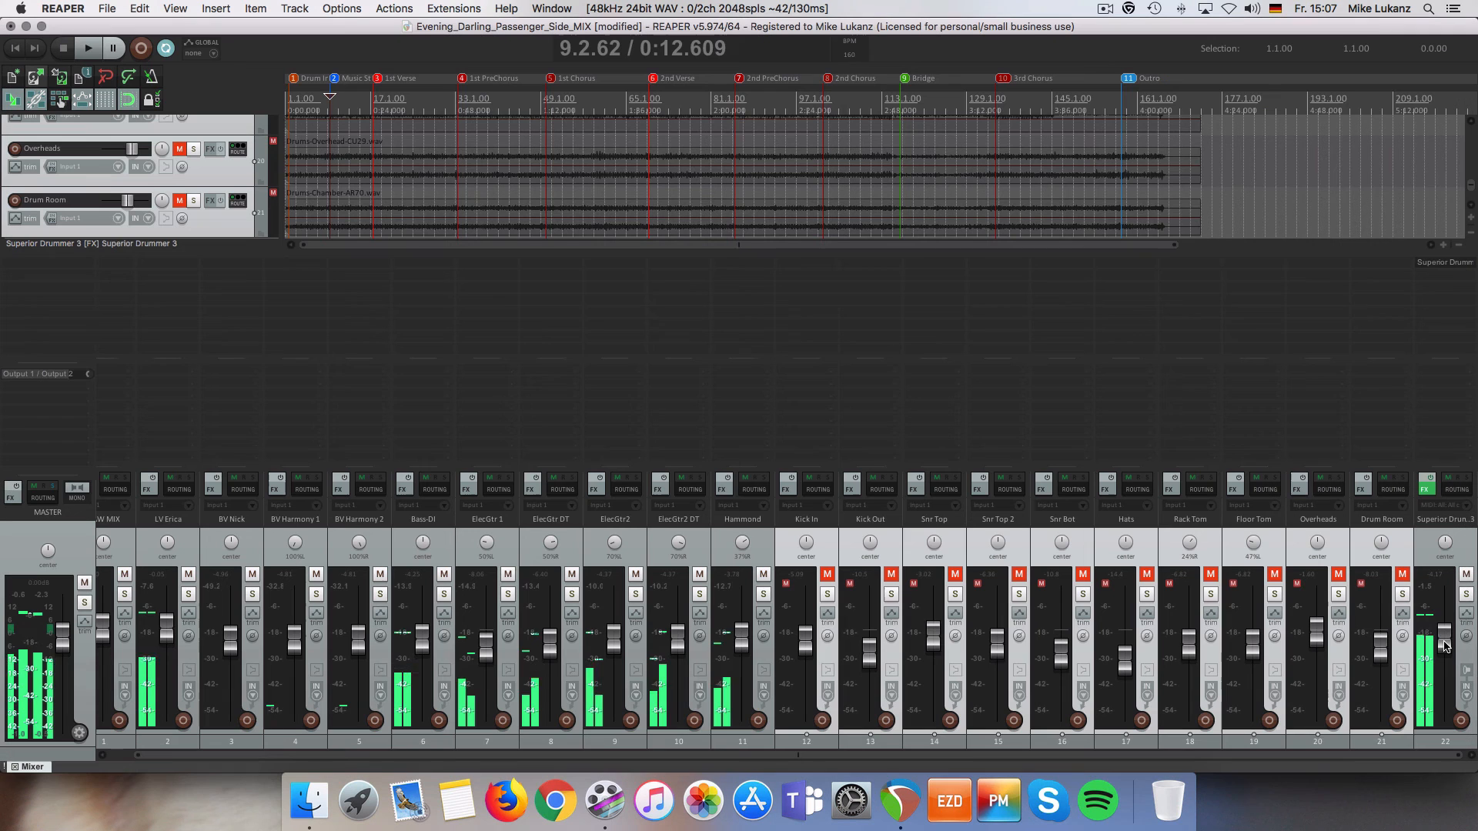
mouse_move(1444, 647)
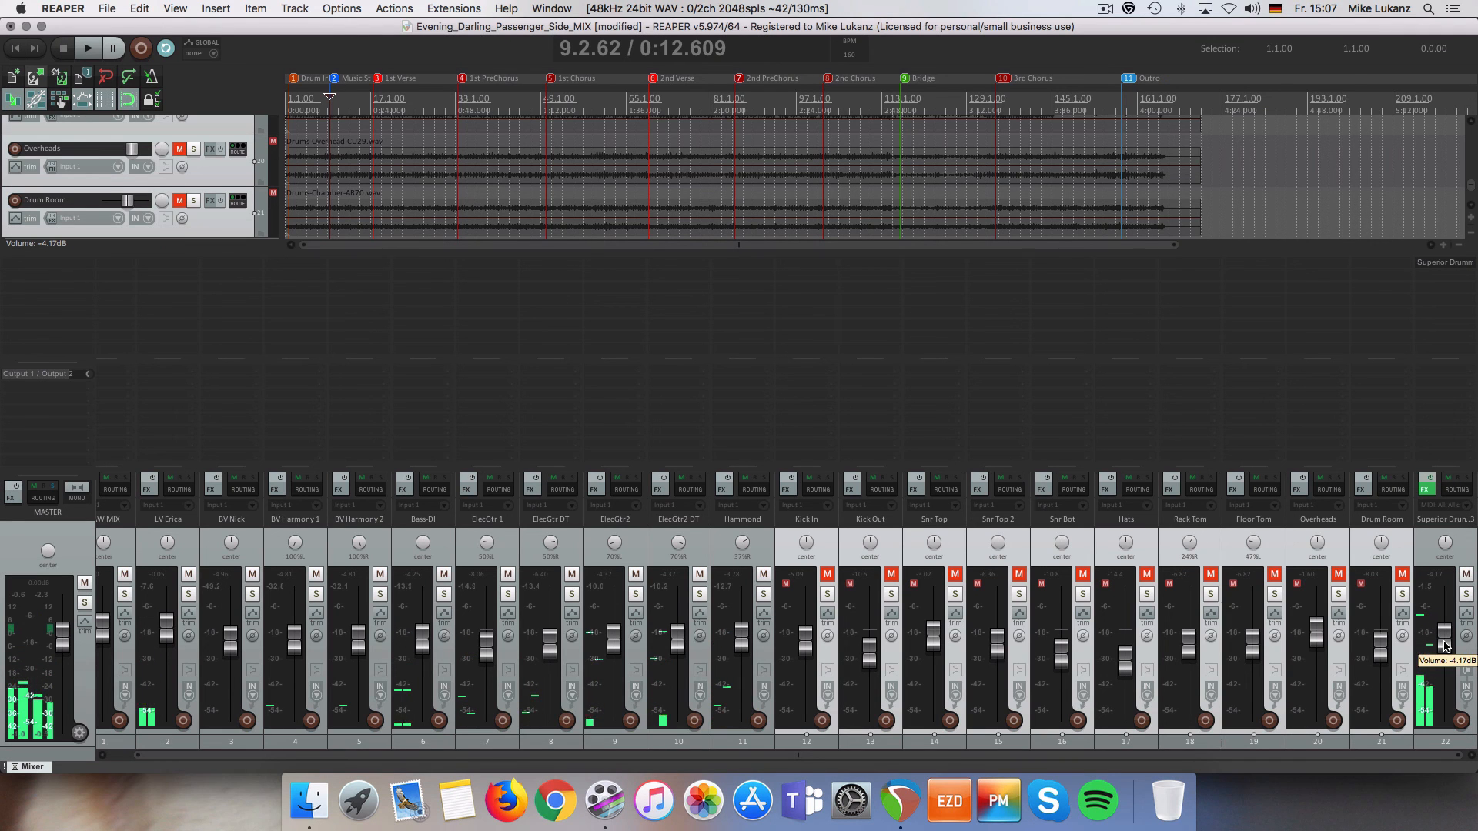